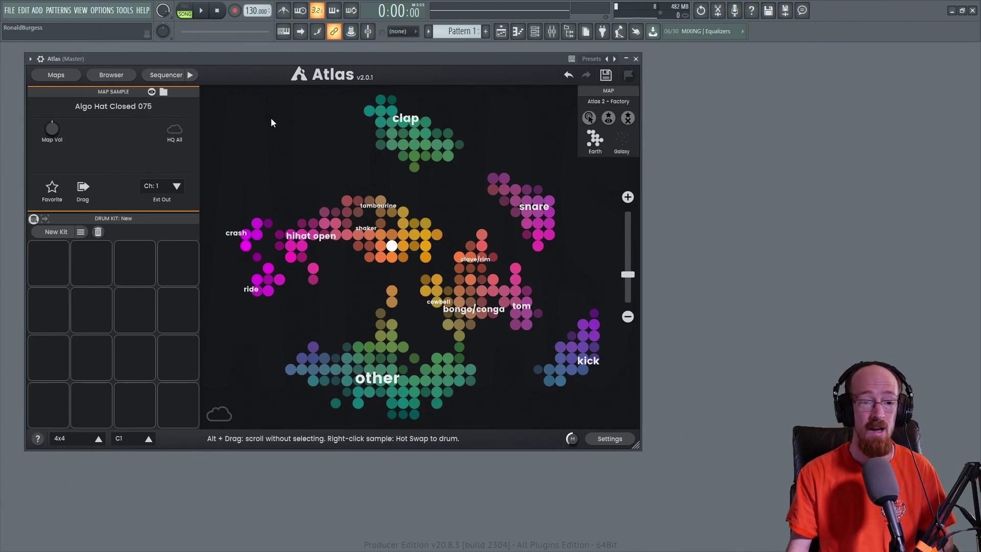
# Step: Audition clap and kick samples on the map, and generate a new drum kit, previewing its kick and clap pads
pyautogui.moveTo(371, 123)
pyautogui.mouseDown()
pyautogui.moveTo(397, 134)
pyautogui.moveTo(403, 120)
pyautogui.moveTo(393, 131)
pyautogui.mouseUp()
pyautogui.moveTo(559, 358)
pyautogui.mouseDown()
pyautogui.moveTo(583, 335)
pyautogui.moveTo(561, 369)
pyautogui.mouseUp()
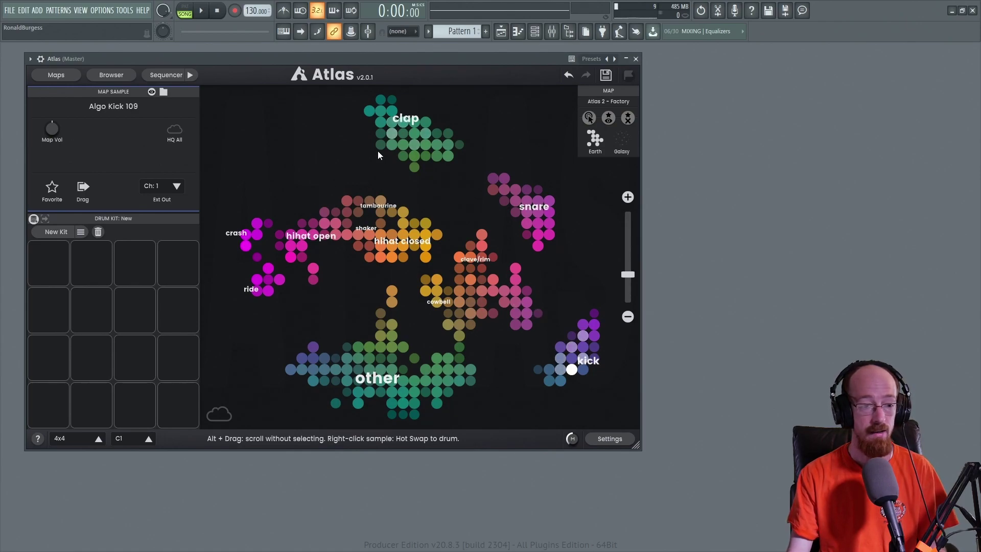
pyautogui.click(57, 232)
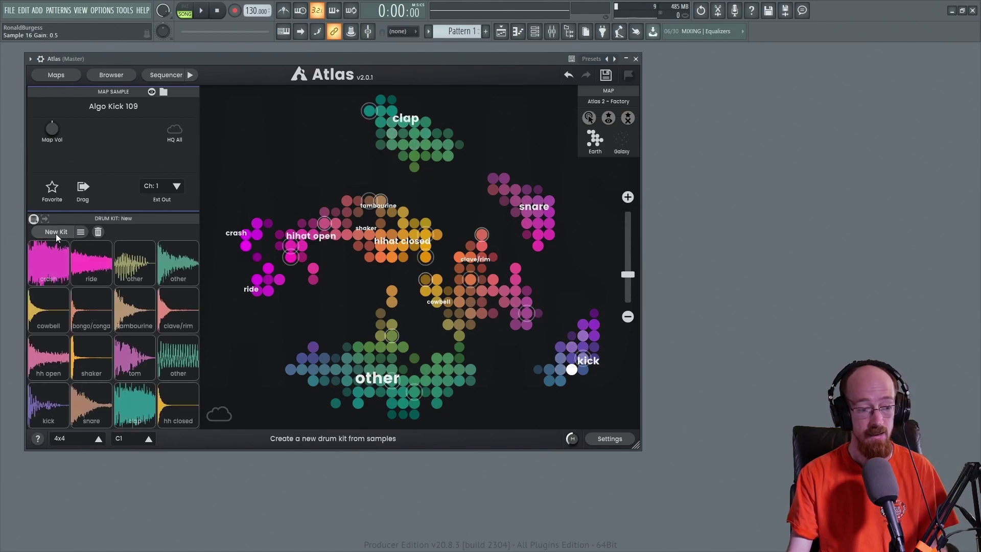
pyautogui.click(42, 412)
pyautogui.click(122, 403)
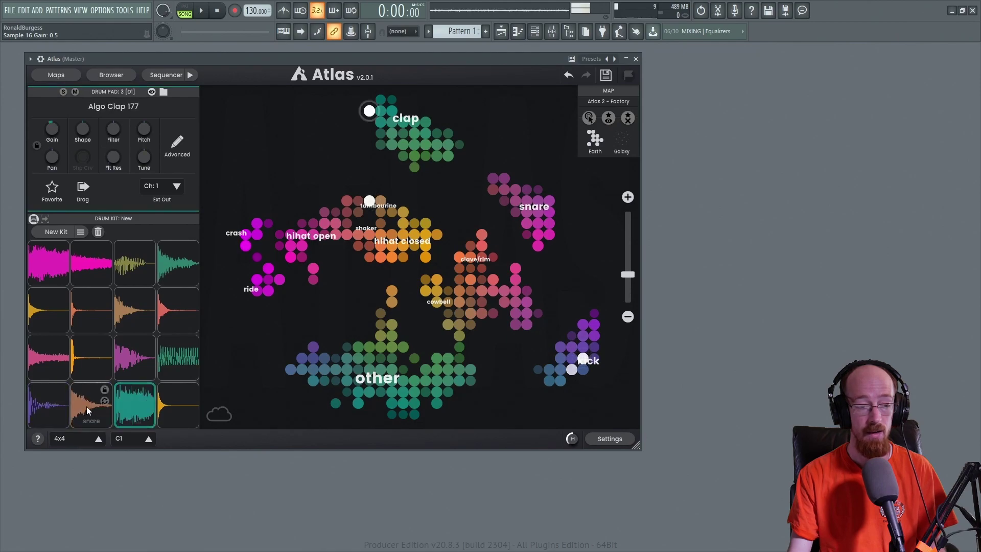
pyautogui.click(54, 404)
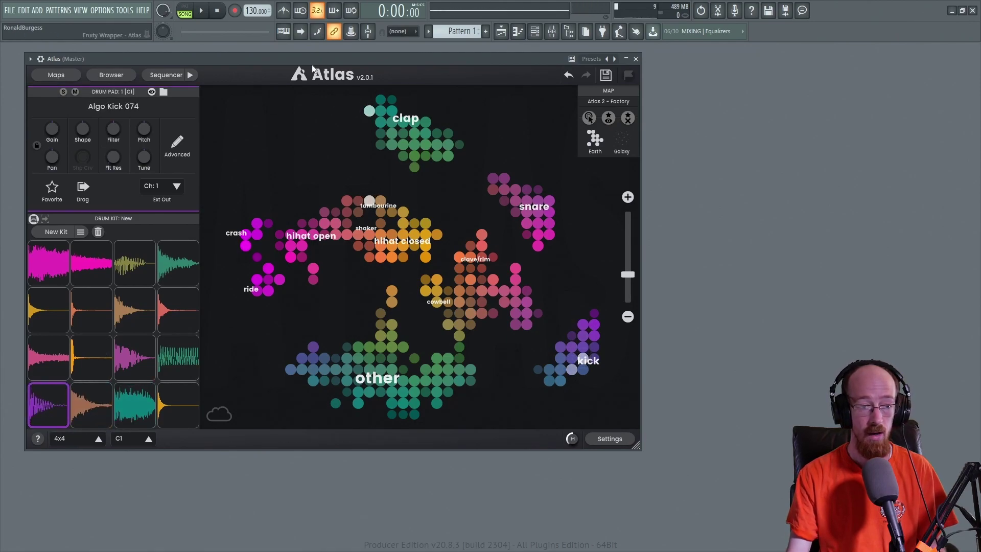
# Step: Generate a new sequence in the sequencer and play it, closing the sequencer and stopping its playback at the end
pyautogui.click(172, 75)
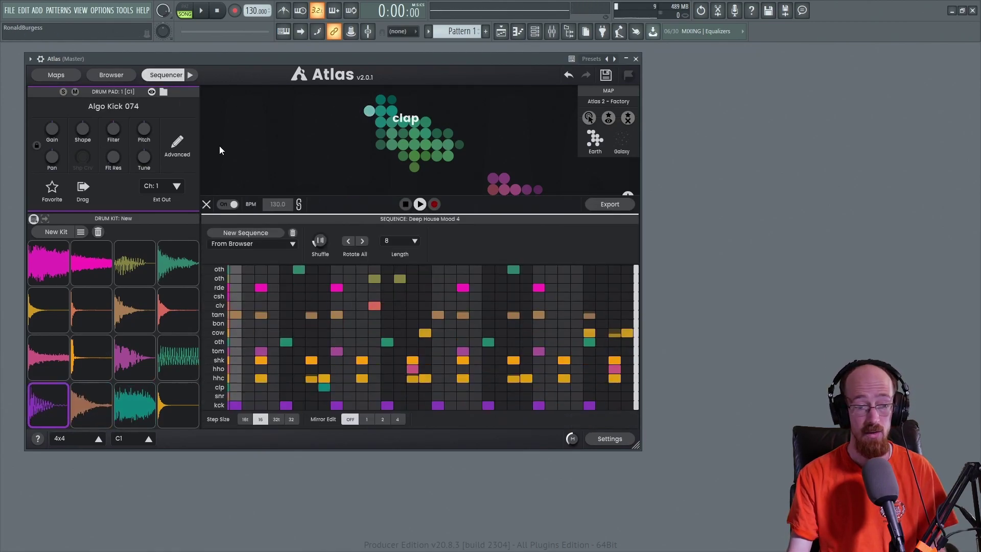
pyautogui.click(247, 234)
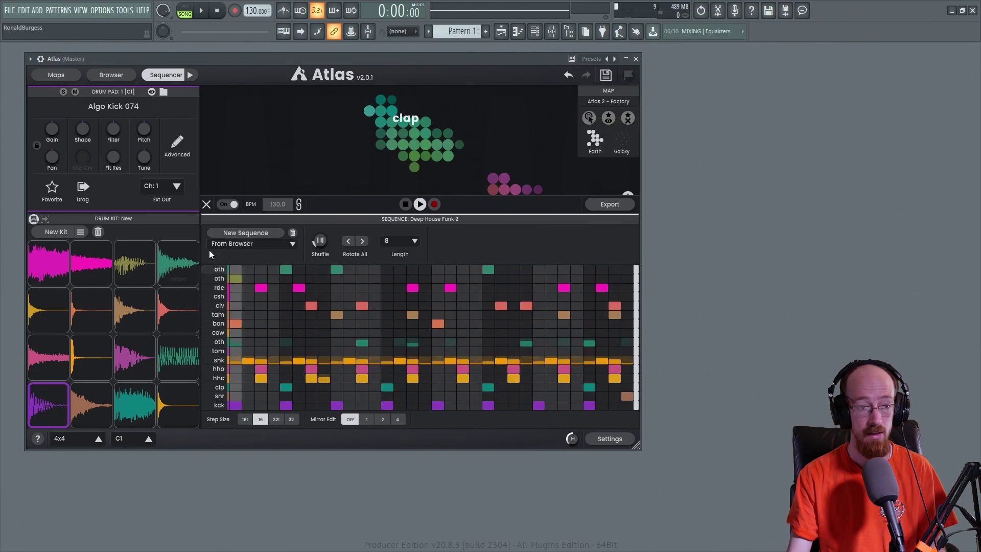
pyautogui.click(190, 76)
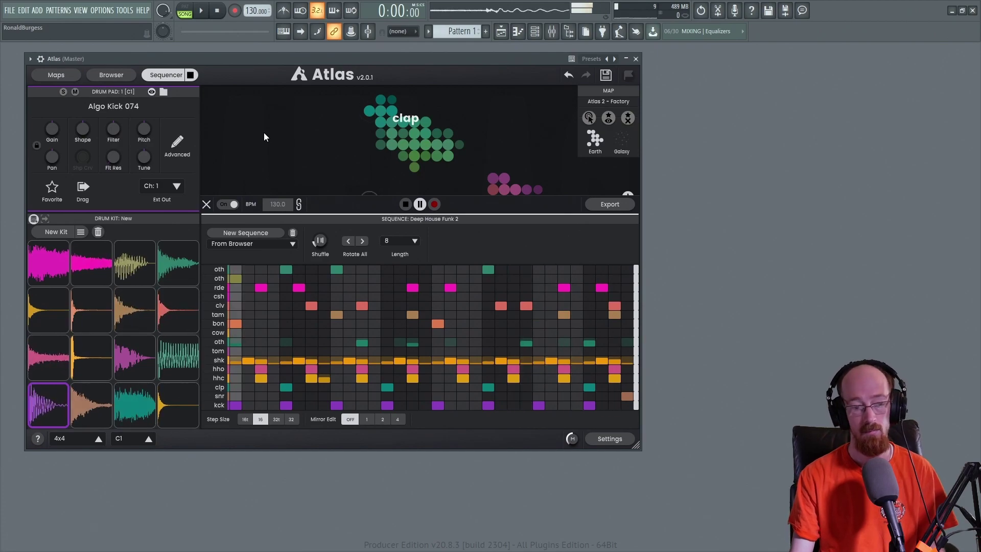
pyautogui.click(167, 76)
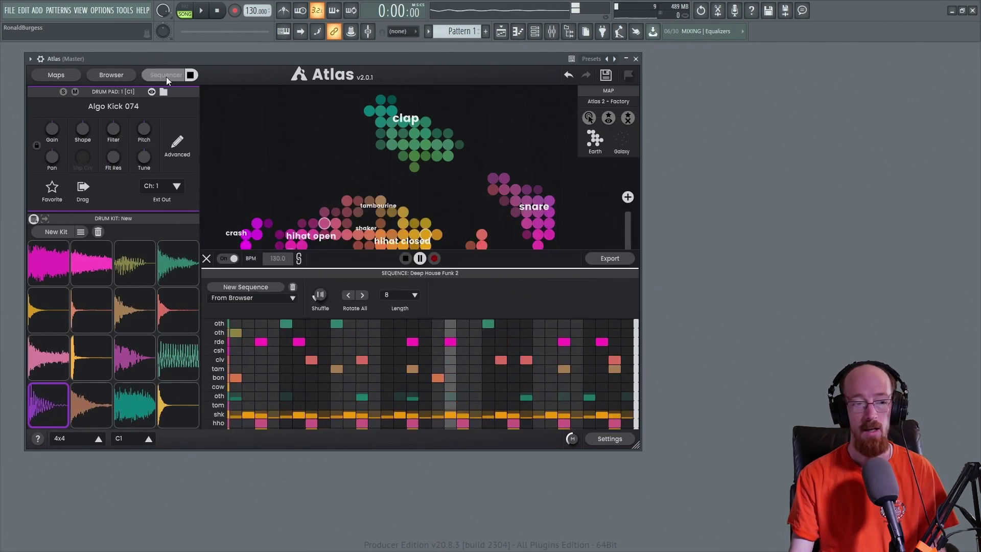
pyautogui.click(190, 75)
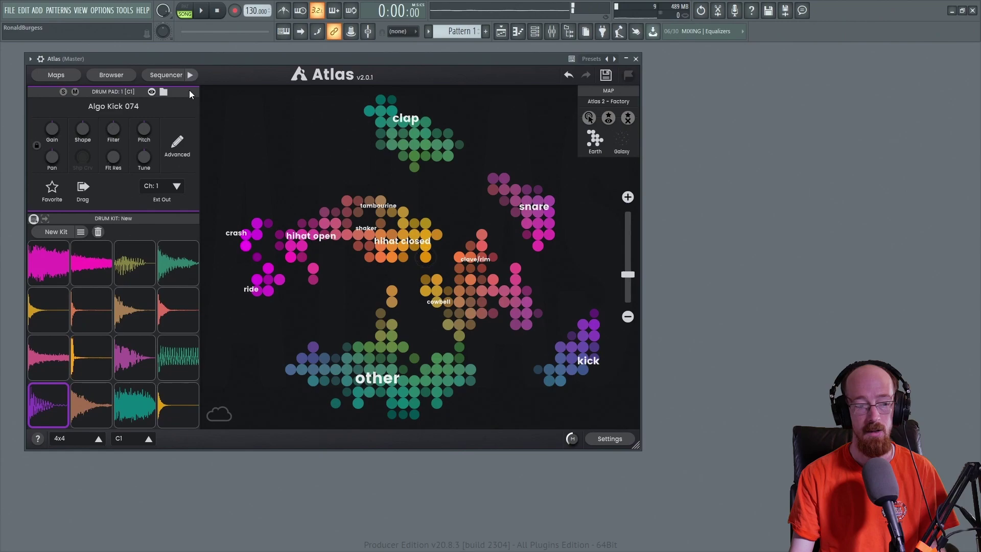
# Step: Lock the kick and clap pads one after the other, generating new drum kits around them during song playback
pyautogui.moveTo(54, 404)
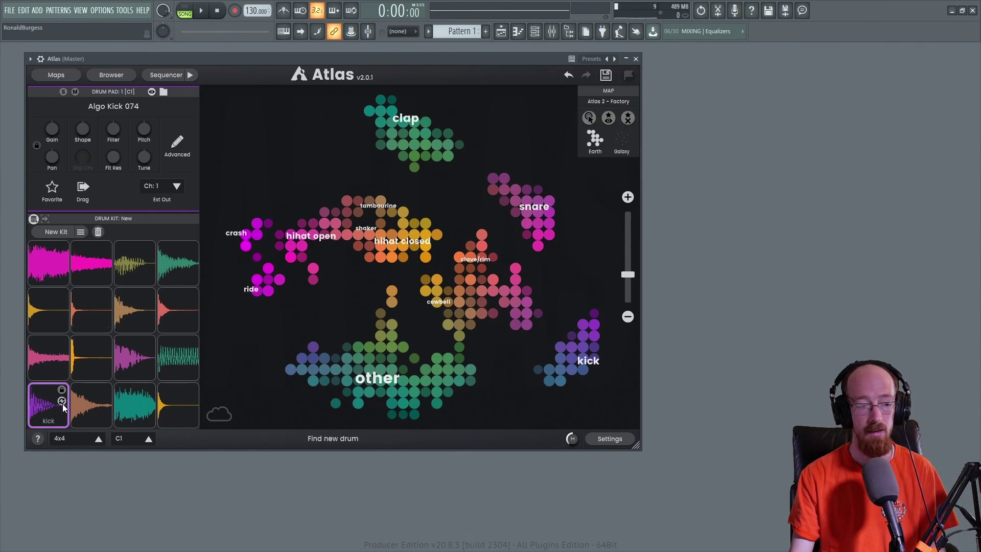
pyautogui.click(61, 389)
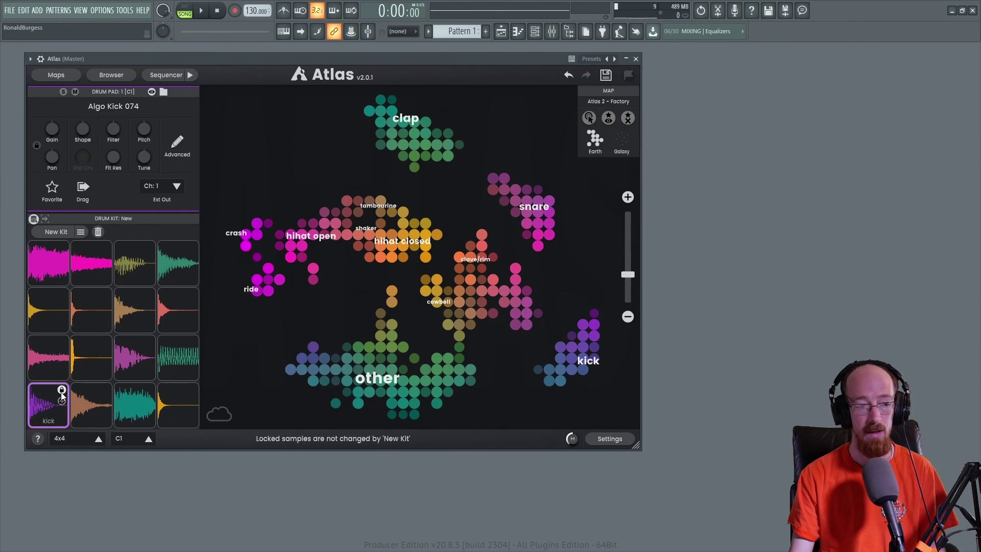
pyautogui.click(56, 232)
pyautogui.press('space')
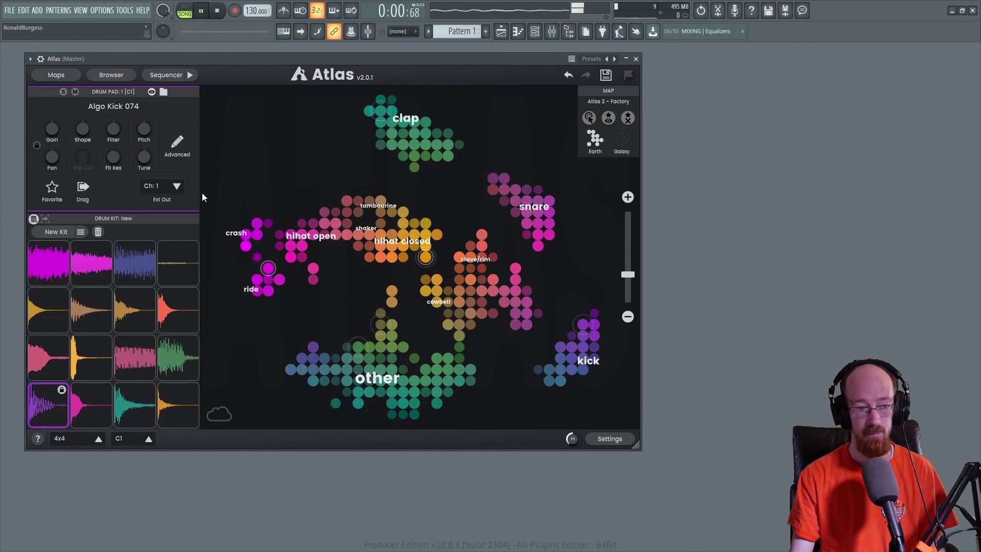
pyautogui.moveTo(110, 255)
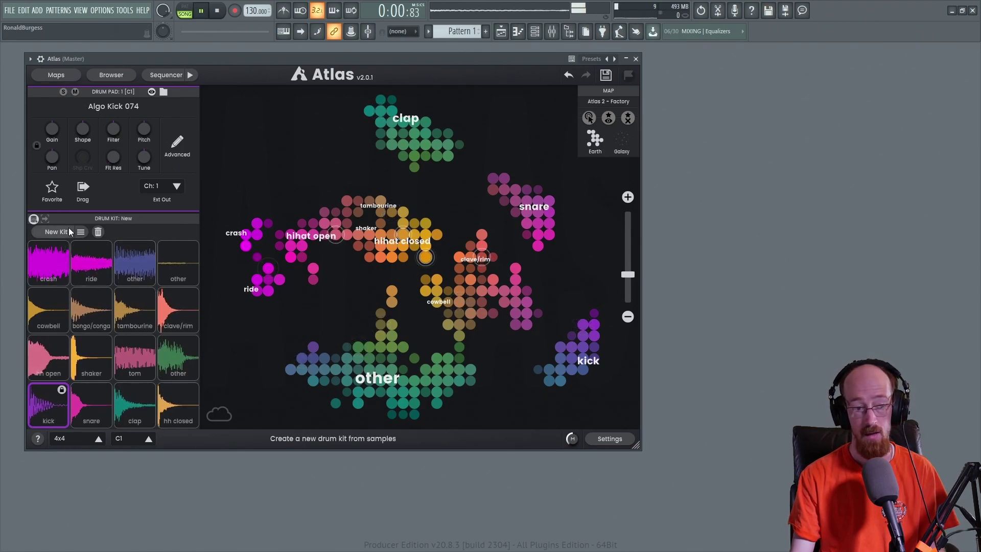
pyautogui.click(57, 234)
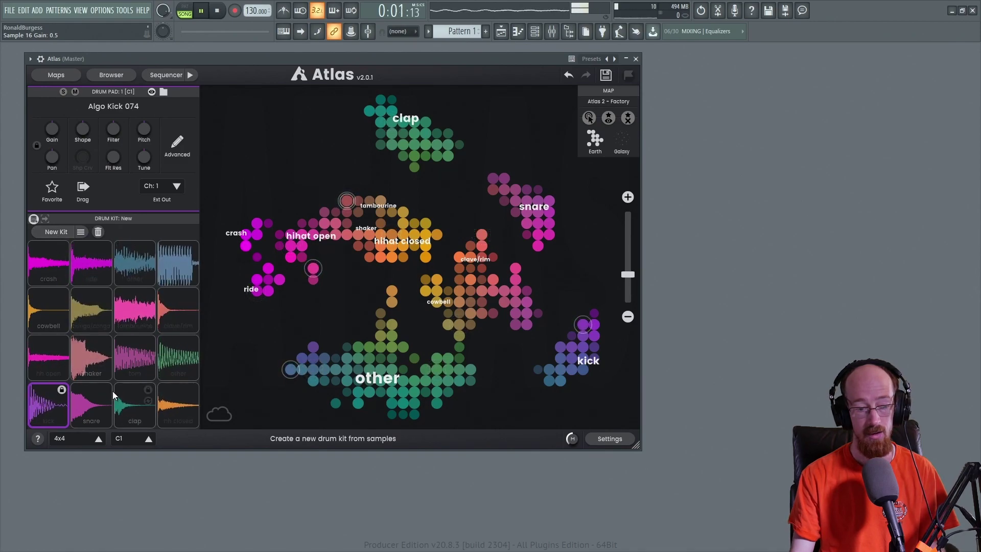
pyautogui.click(148, 389)
pyautogui.click(53, 233)
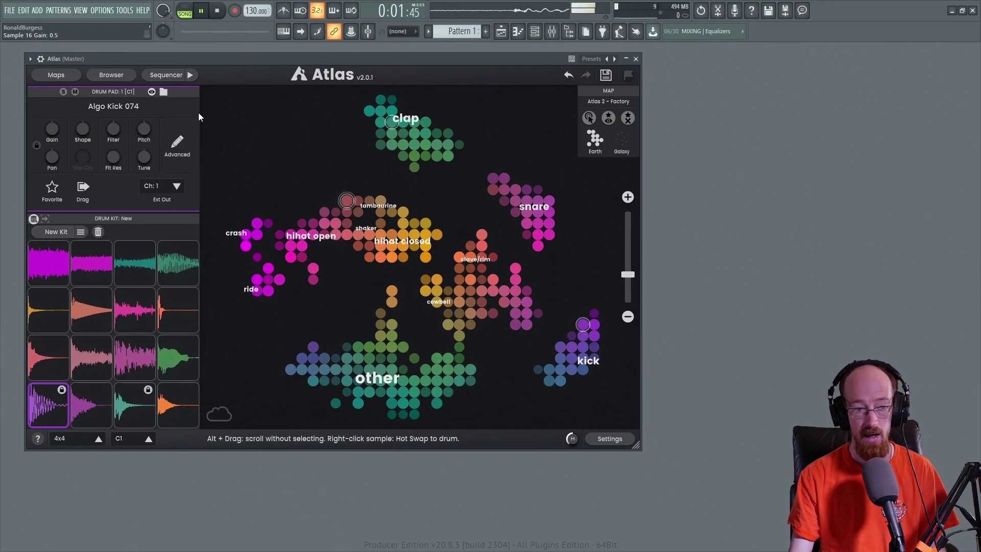
# Step: Generate another sequence from the browser for the current kit, close the sequencer and stop the song playback
pyautogui.click(171, 74)
pyautogui.click(252, 232)
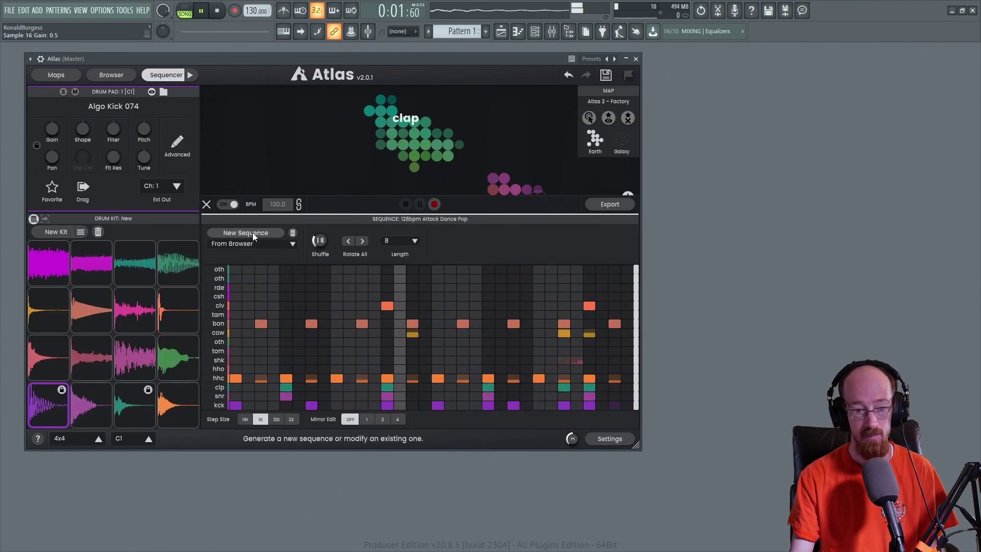
pyautogui.click(165, 74)
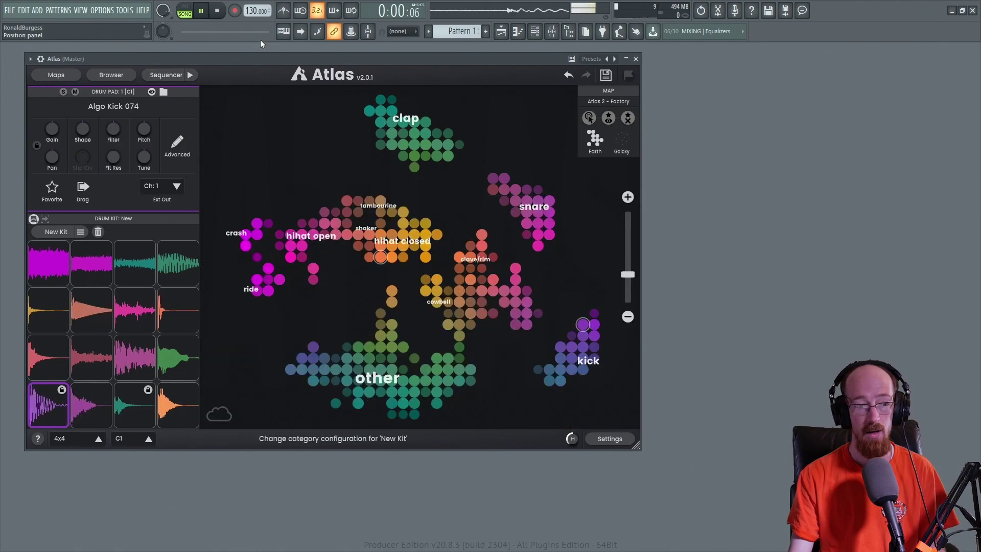
pyautogui.click(201, 10)
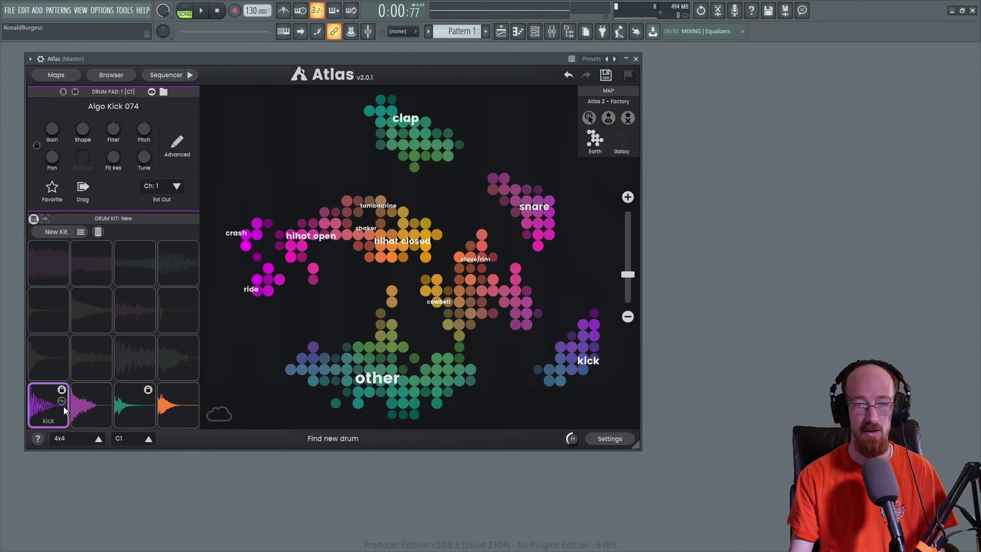
# Step: Restart song playback and generate new drum kits to swap the kick, snare, clap and closed hi-hat sounds
pyautogui.press('space')
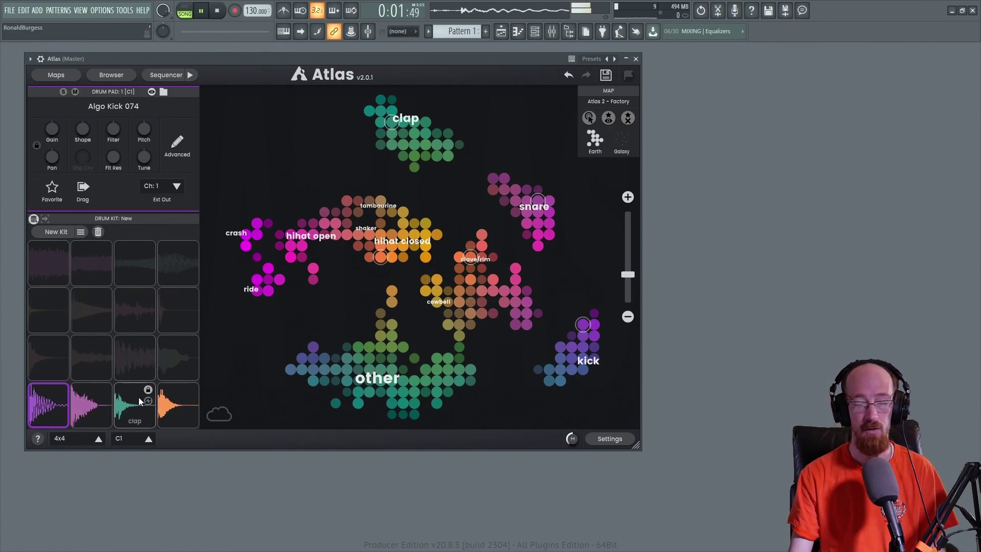
pyautogui.click(60, 232)
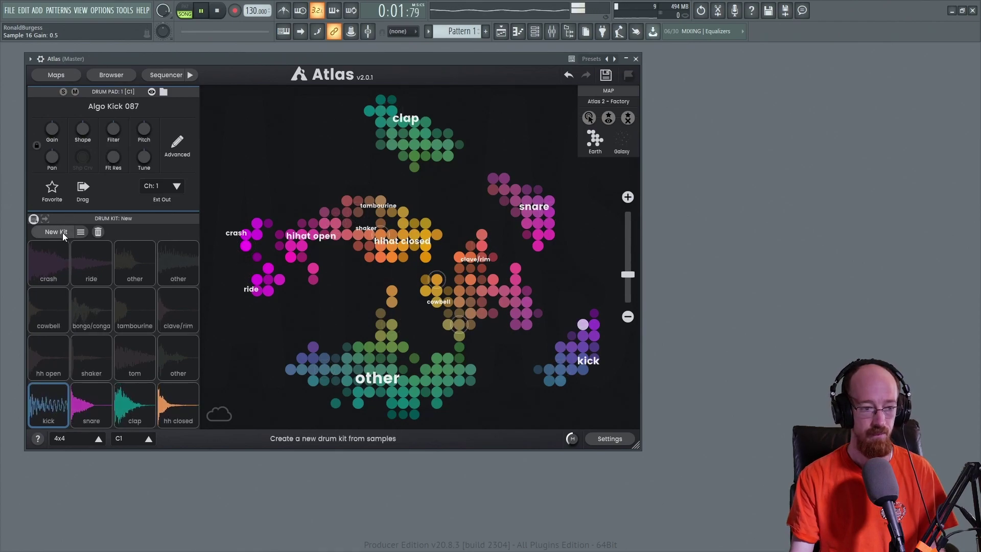
pyautogui.click(63, 233)
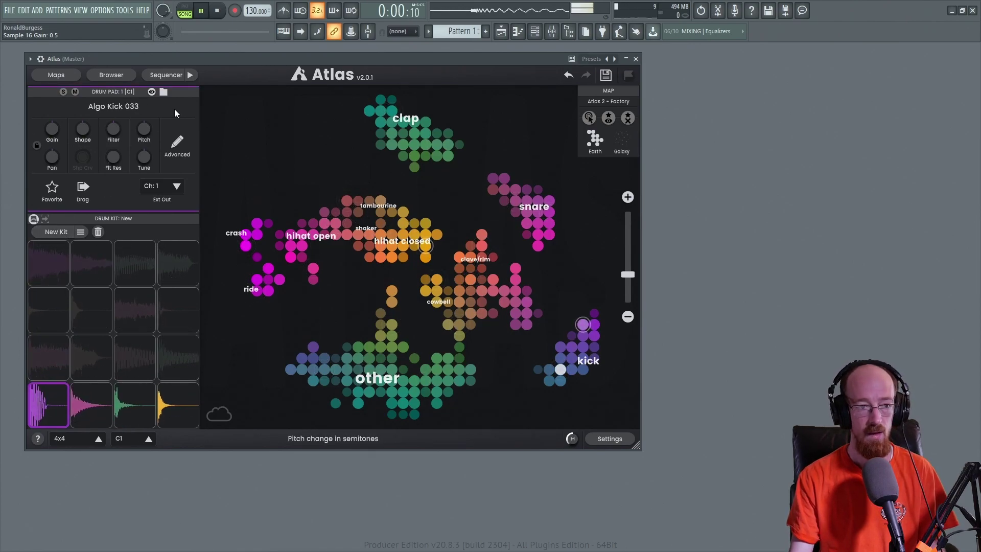
# Step: Generate a new sequence from the browser, and create a variation of it with the generation type set to Variation
pyautogui.click(183, 76)
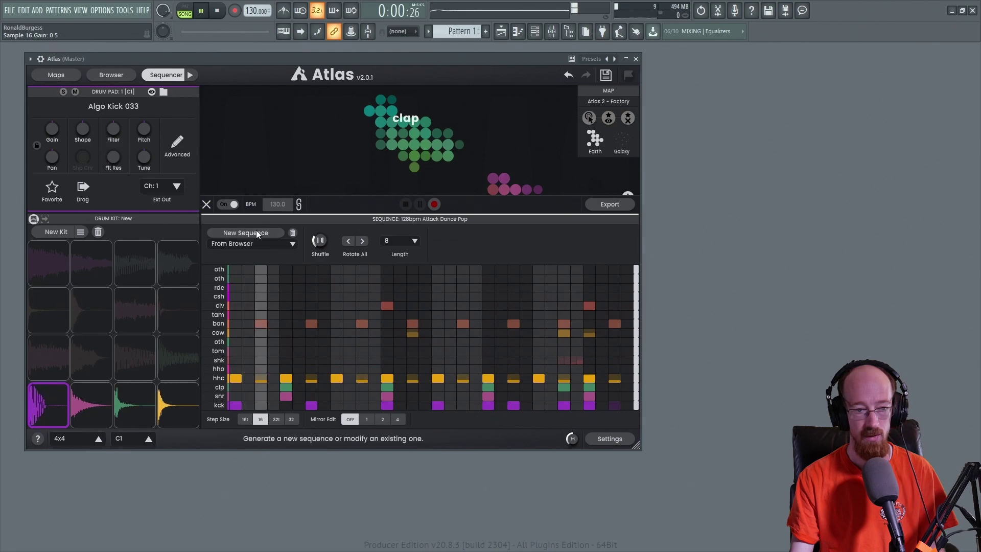
pyautogui.click(256, 231)
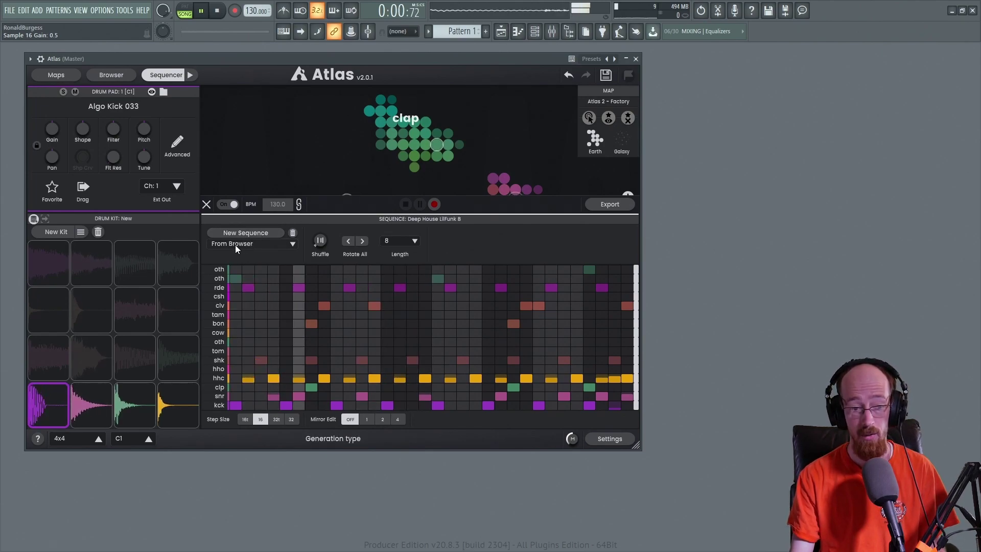
pyautogui.click(242, 243)
pyautogui.click(230, 282)
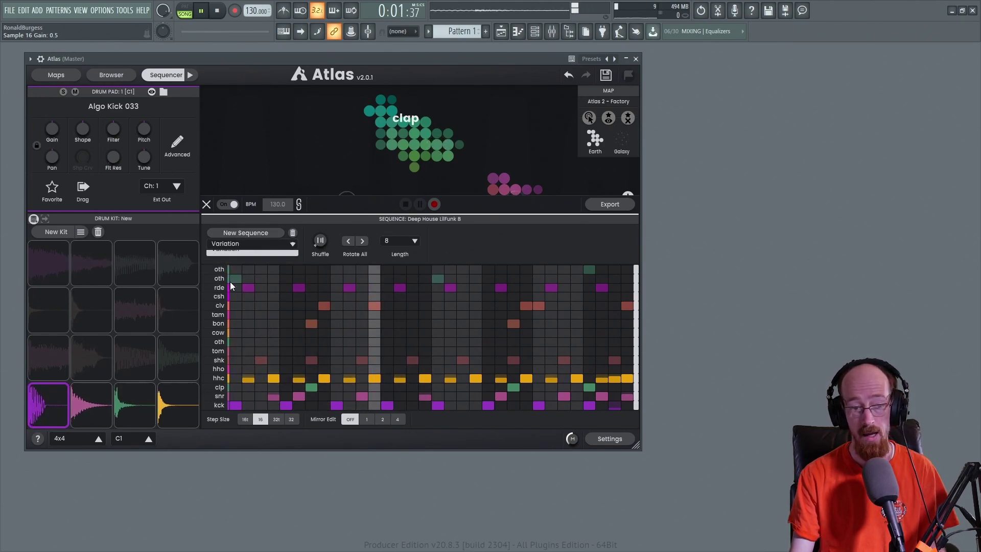
pyautogui.click(235, 234)
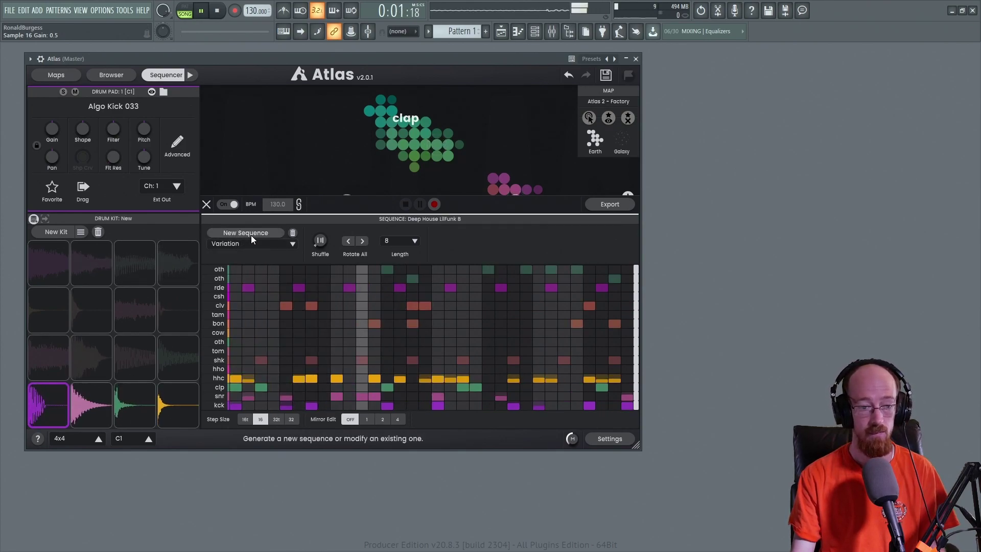
# Step: Generate a sequence with the Random Chaos generation type, close the sequencer and stop playback
pyautogui.click(250, 243)
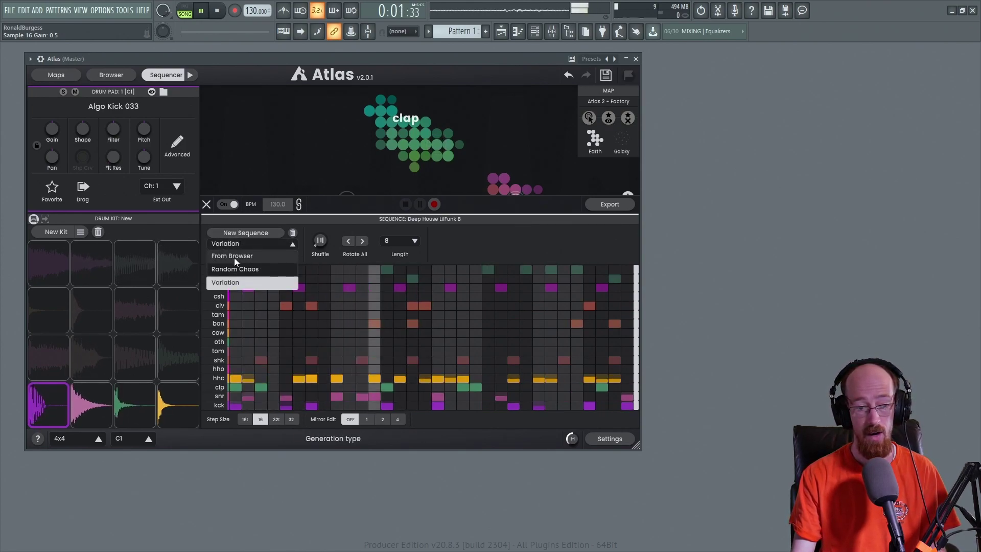
pyautogui.click(230, 265)
pyautogui.click(240, 234)
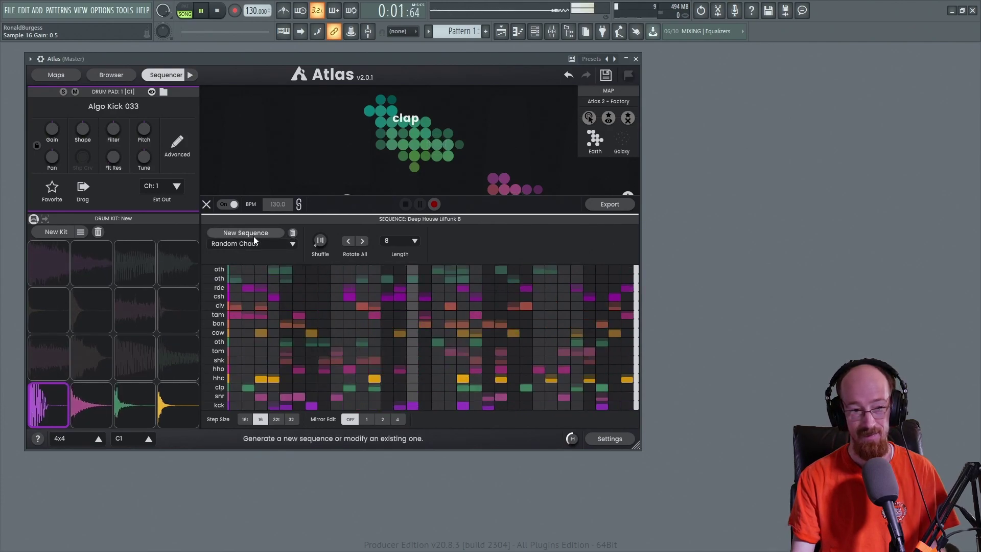
pyautogui.click(168, 75)
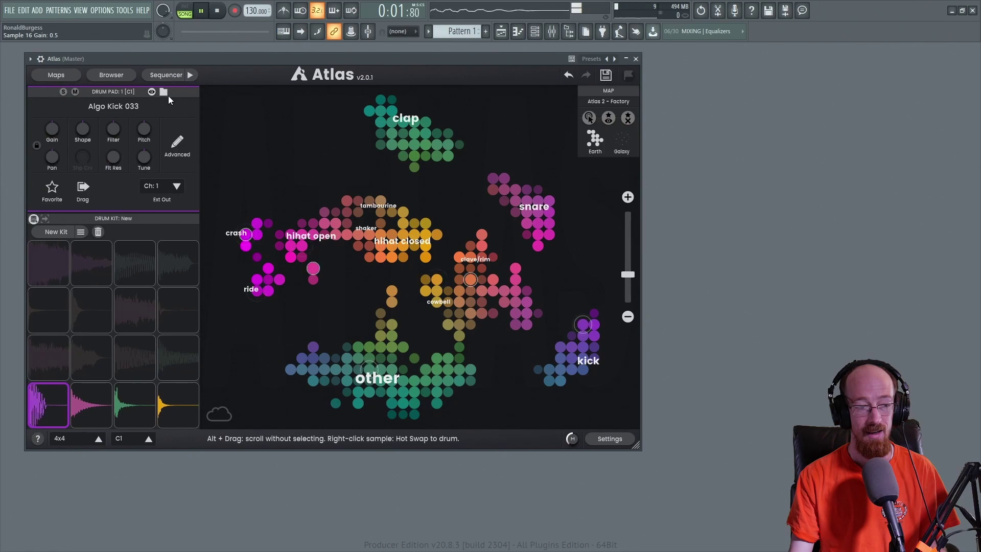
pyautogui.press('space')
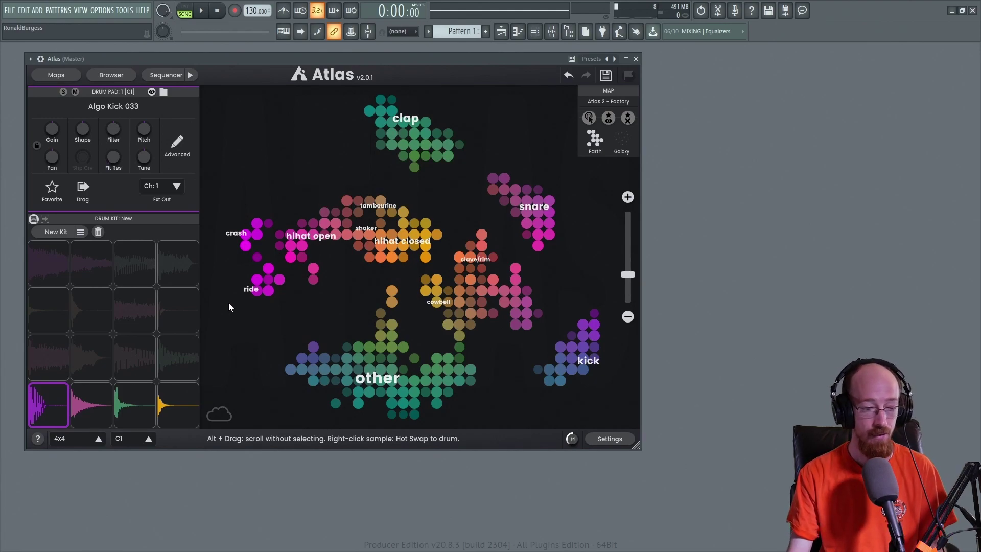
# Step: Switch to Chrome, open the Atlas 2 review from the Sample Sorting VST Database, and skim its sections on browsing, kit generation and sequencing
pyautogui.press('super')
pyautogui.click(88, 546)
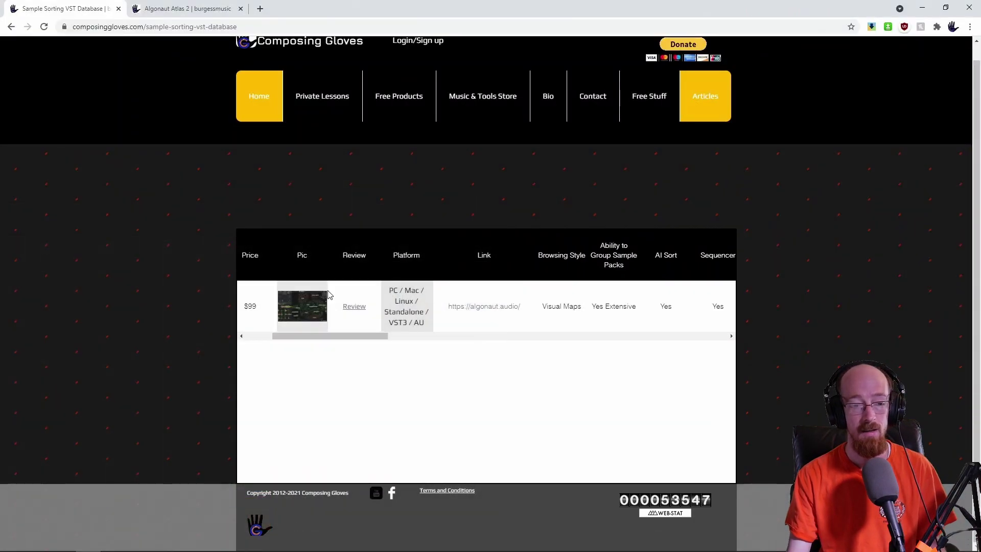
pyautogui.moveTo(376, 337); pyautogui.dragTo(343, 312)
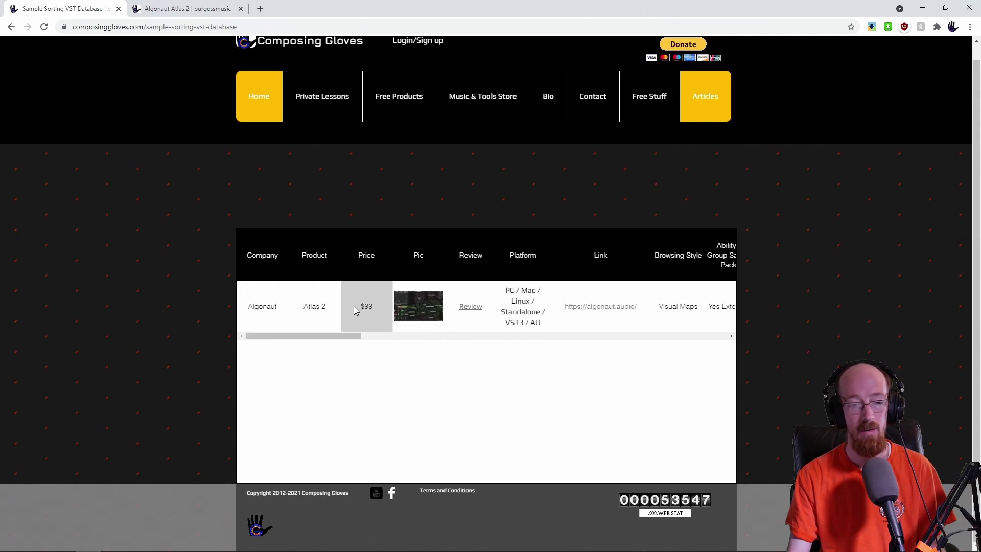
pyautogui.click(472, 309)
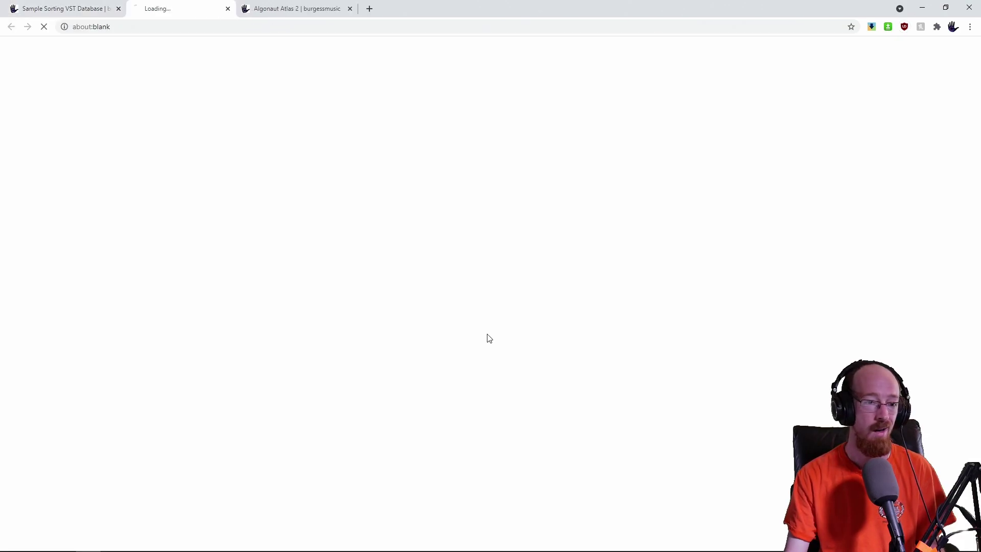
pyautogui.scroll(-20, 416, 297)
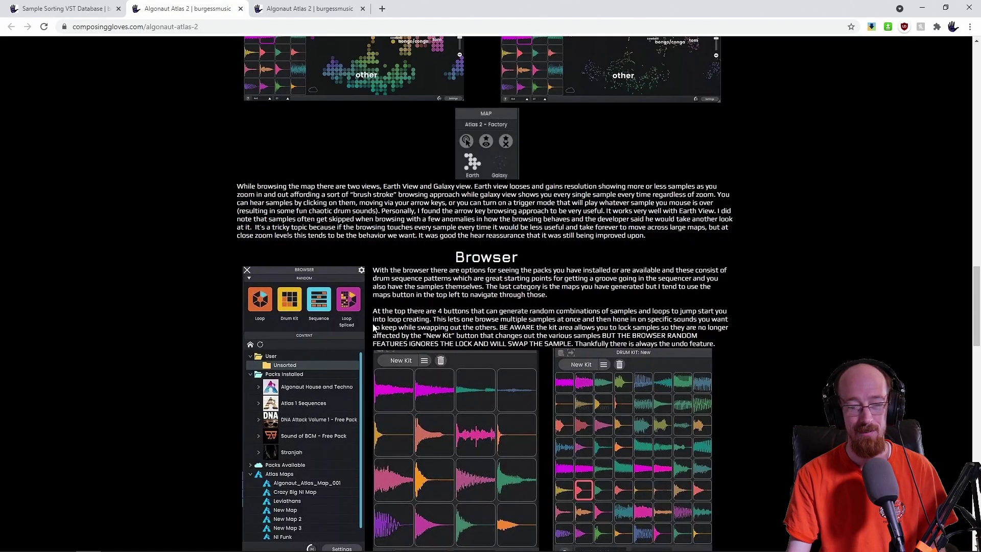
pyautogui.scroll(-20, 371, 325)
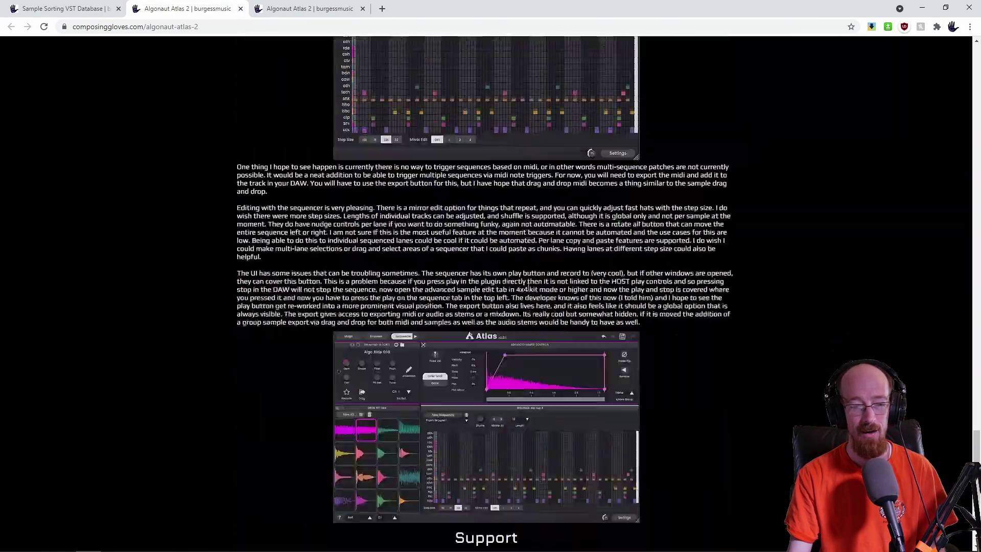
pyautogui.scroll(20, 666, 344)
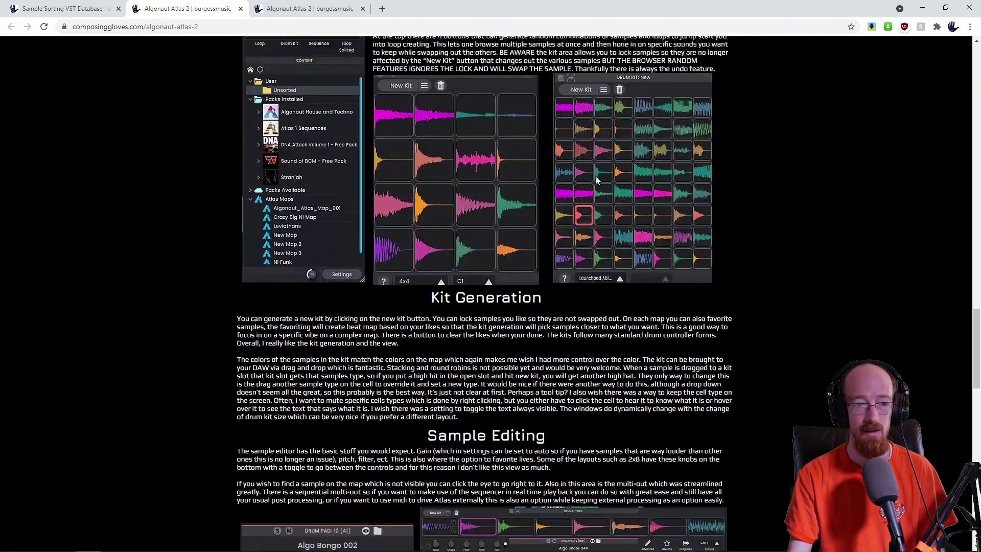
# Step: Review the Atlas 2 price in the comparison table, and compare it with XO's lite and pro prices in the Detailed section
pyautogui.scroll(15, 675, 218)
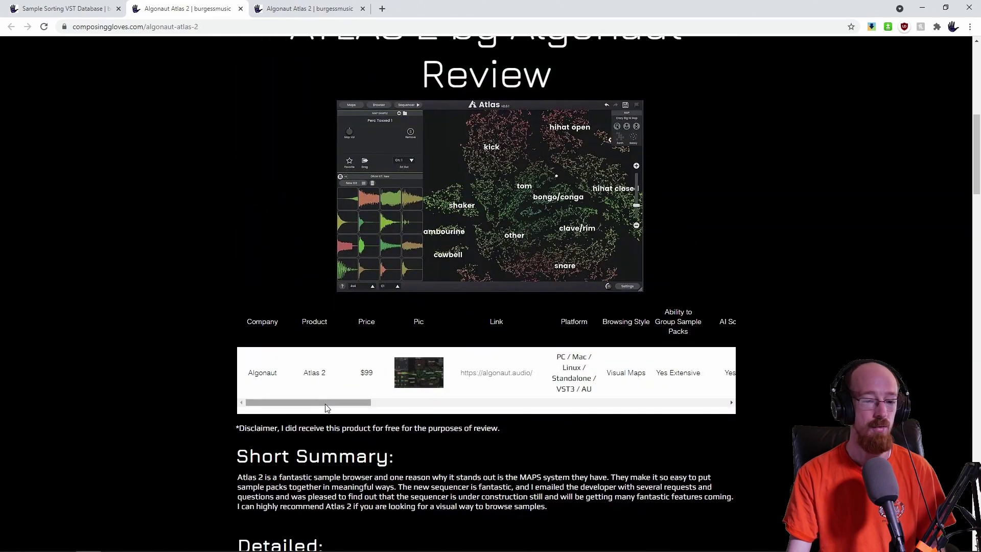
pyautogui.tripleClick(360, 373)
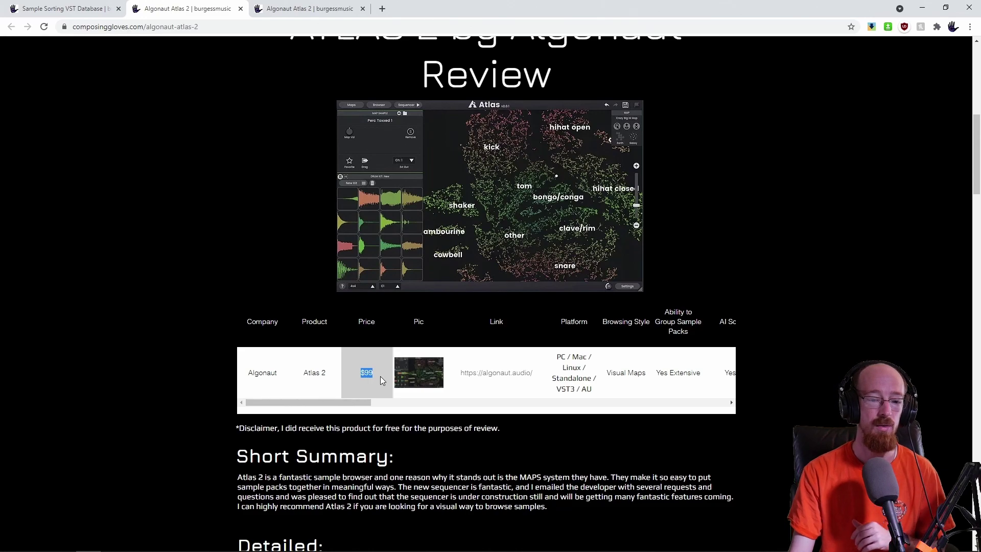
pyautogui.click(361, 388)
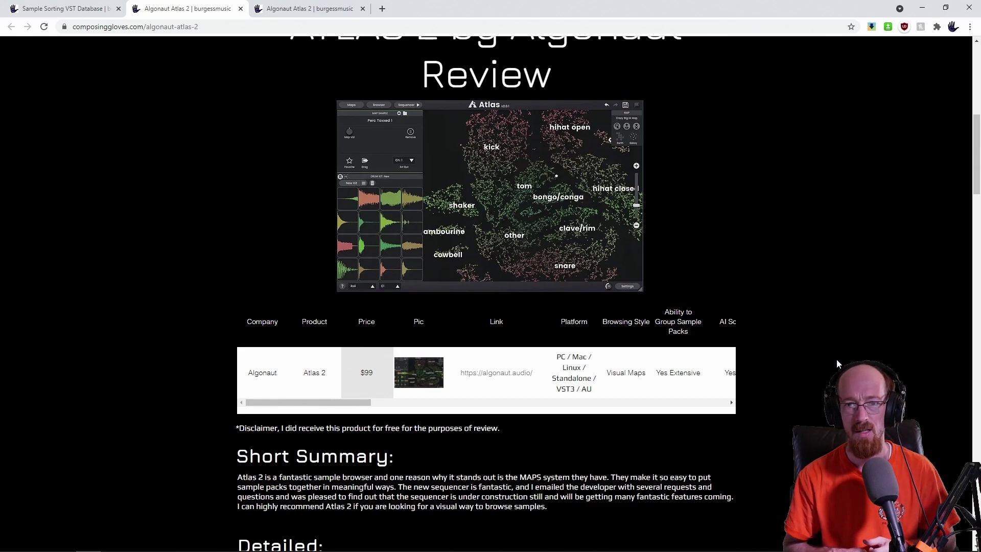
pyautogui.scroll(-7, 831, 353)
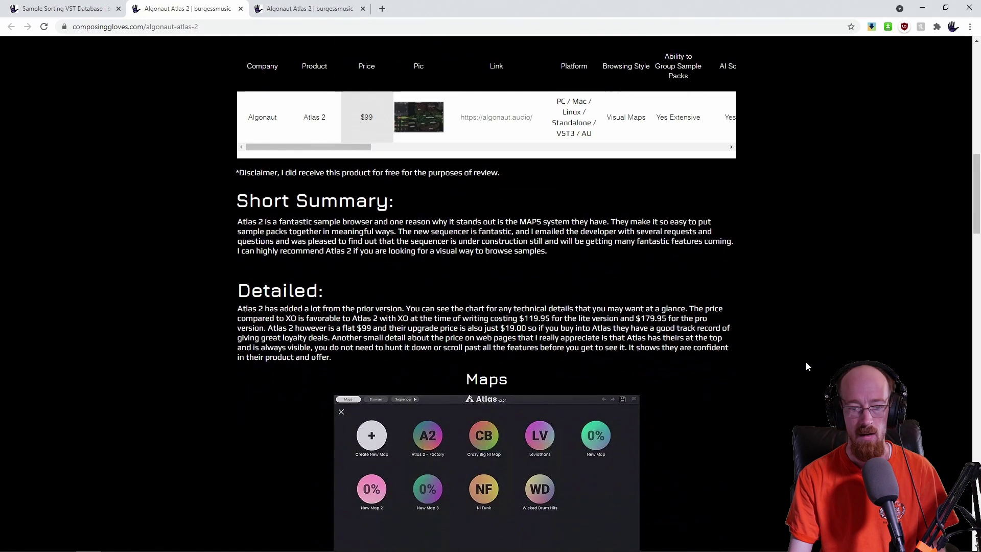
pyautogui.moveTo(525, 217); pyautogui.dragTo(551, 217)
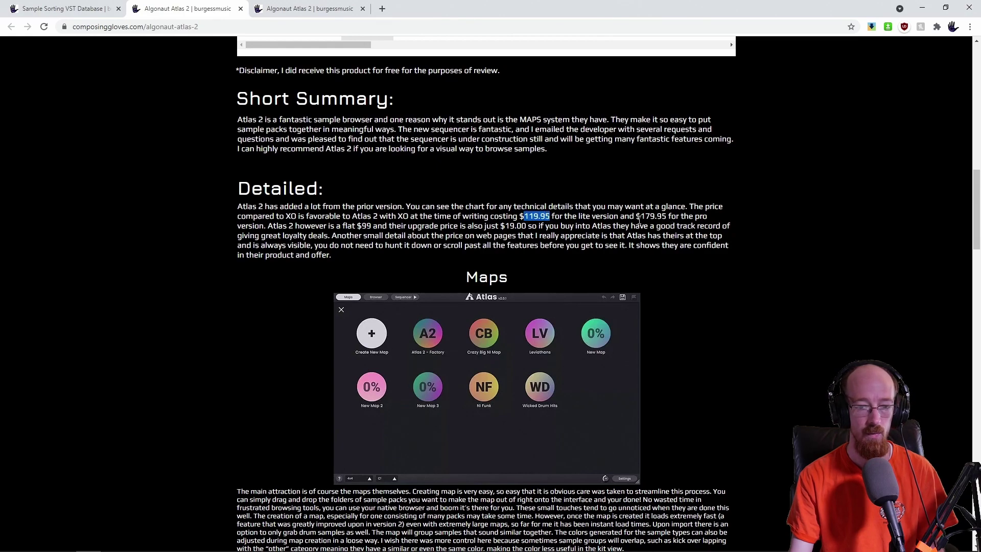
pyautogui.moveTo(665, 215); pyautogui.dragTo(667, 216)
pyautogui.scroll(4, 295, 413)
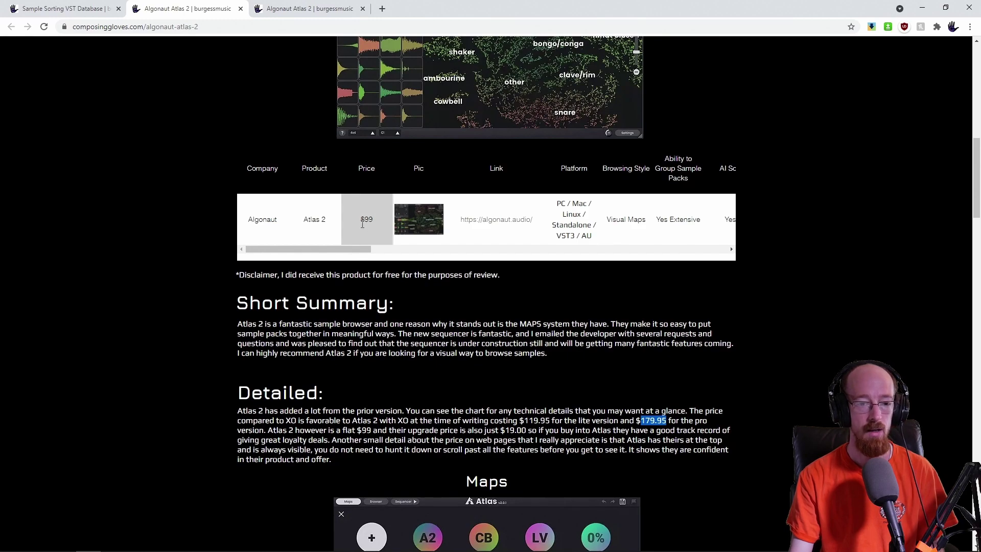
# Step: Examine the product table's Platform column and its remaining feature columns through to Extra Special Options
pyautogui.moveTo(332, 247); pyautogui.dragTo(373, 248)
pyautogui.click(401, 215)
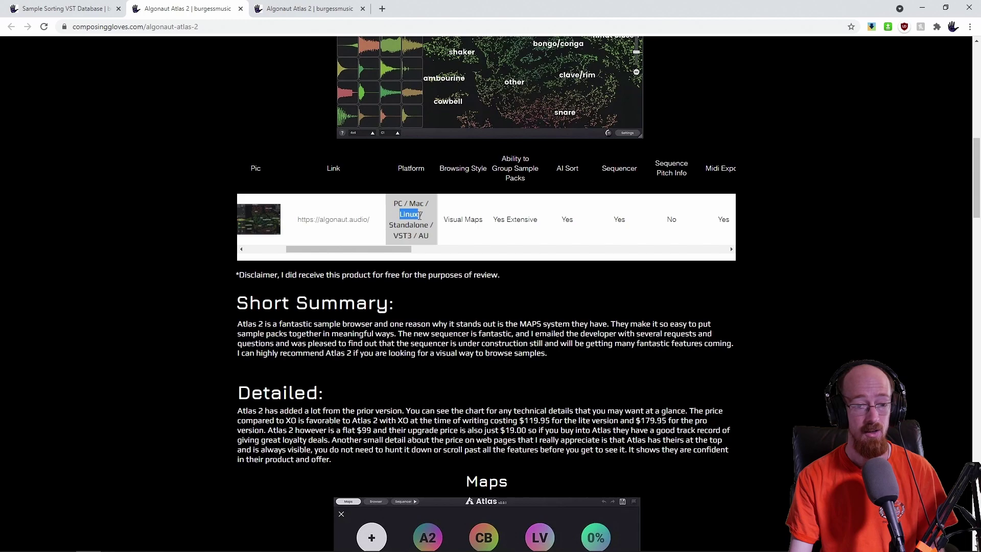
pyautogui.doubleClick(414, 225)
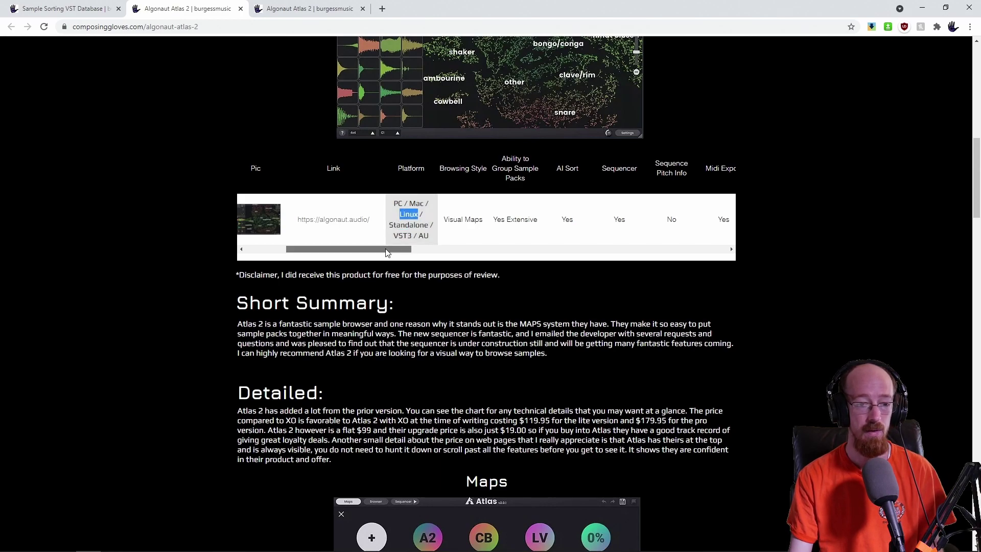
pyautogui.hscroll(3, 385, 248)
pyautogui.click(360, 258)
pyautogui.moveTo(360, 248); pyautogui.dragTo(659, 236)
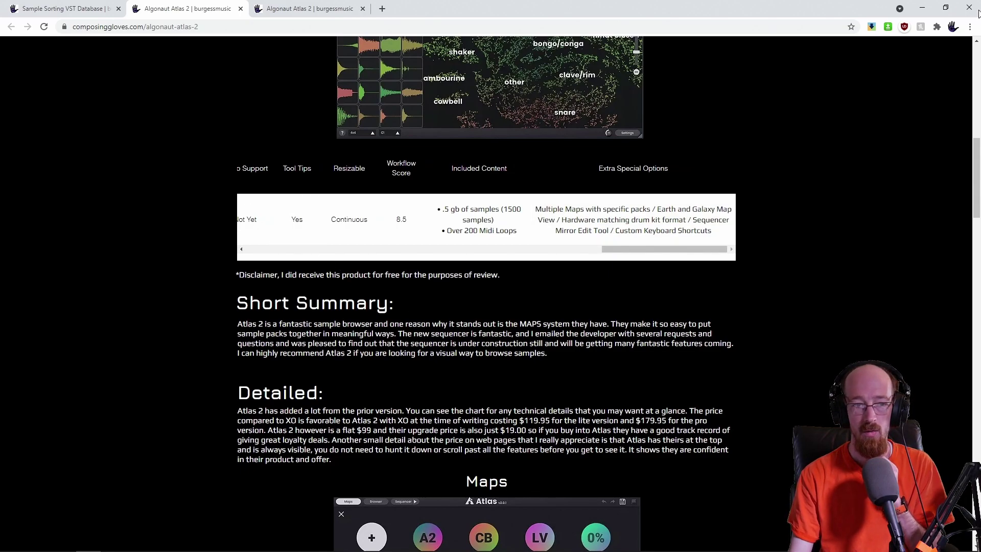
pyautogui.scroll(2, 193, 46)
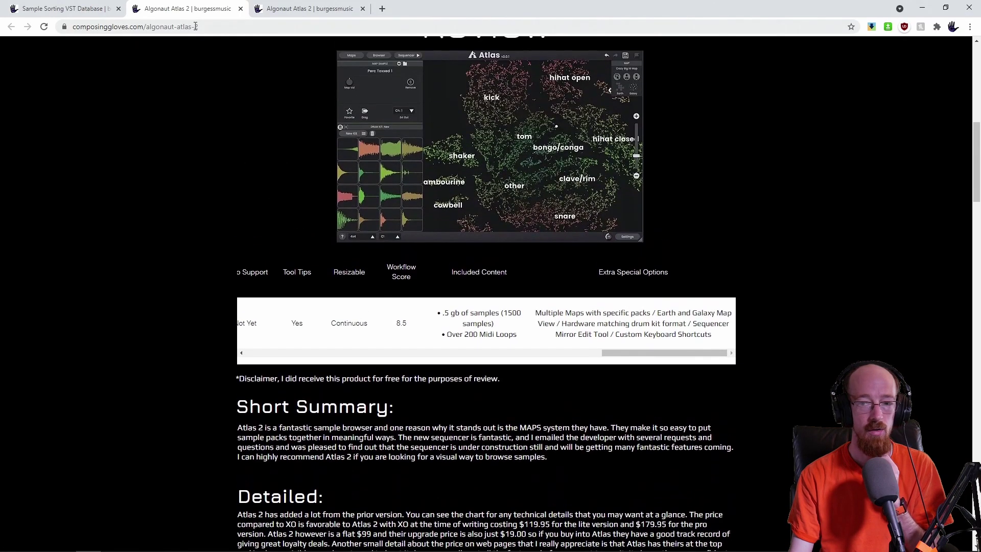
# Step: Switch back to FL Studio, view the Crazy Big NI Map in Atlas, and return to the Atlas 2 - Factory map
pyautogui.click(924, 9)
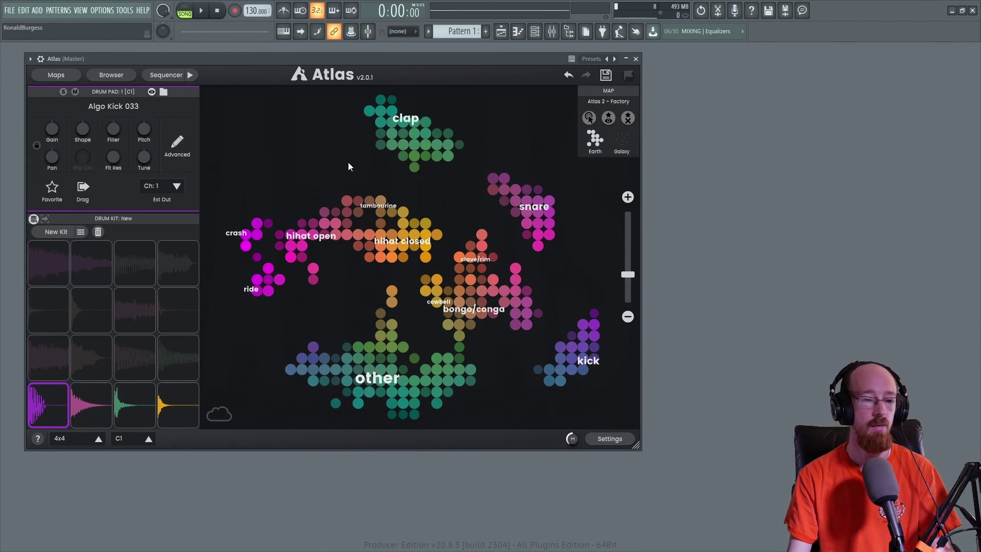
pyautogui.click(60, 78)
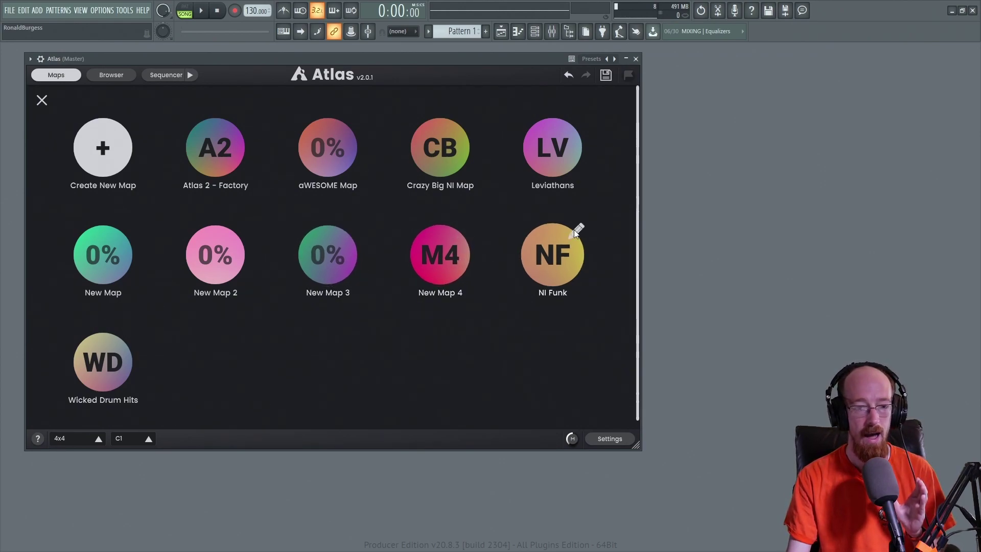
pyautogui.click(434, 167)
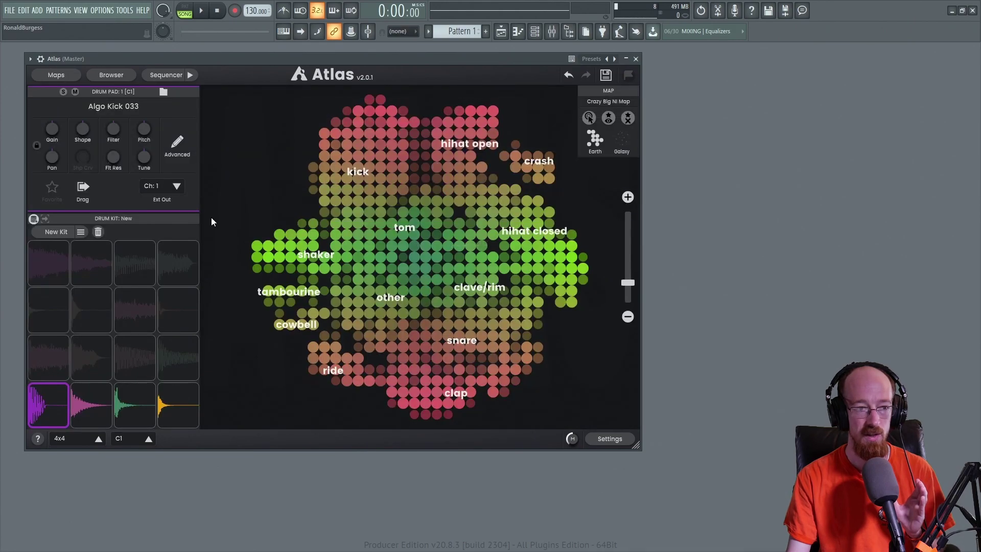
pyautogui.click(57, 75)
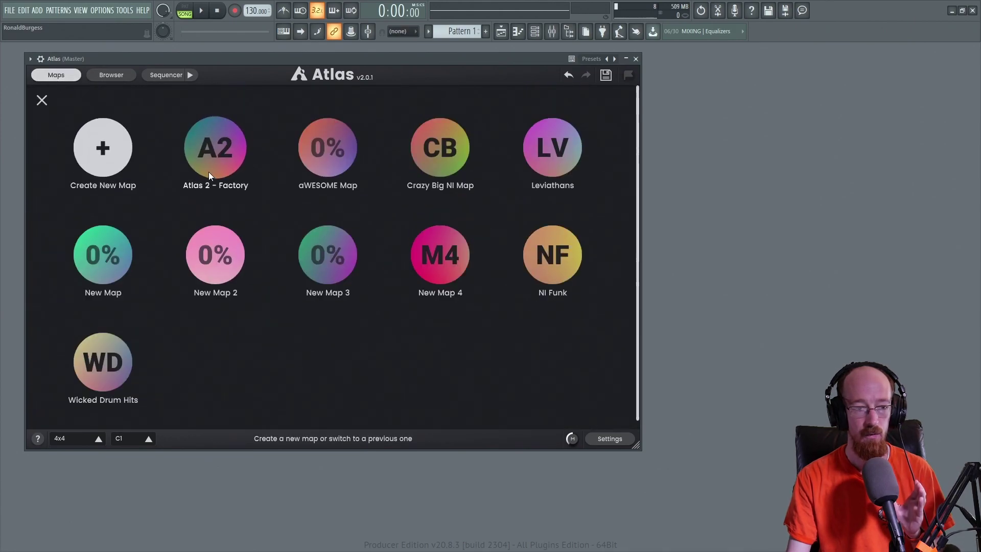
pyautogui.click(207, 149)
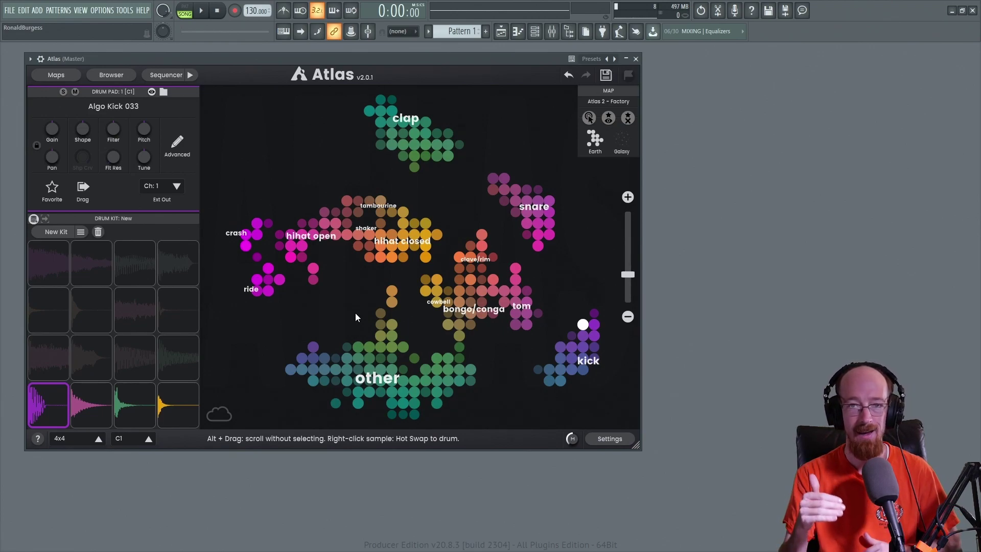
pyautogui.click(59, 234)
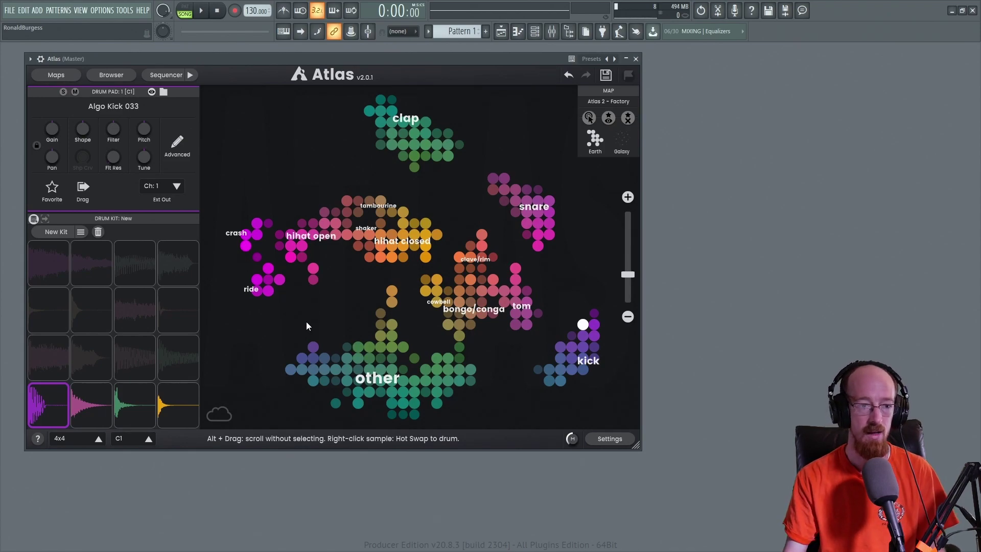
# Step: Create a new map named "dank map" with a light blue to orange colour scheme, and look over its advanced options
pyautogui.click(61, 77)
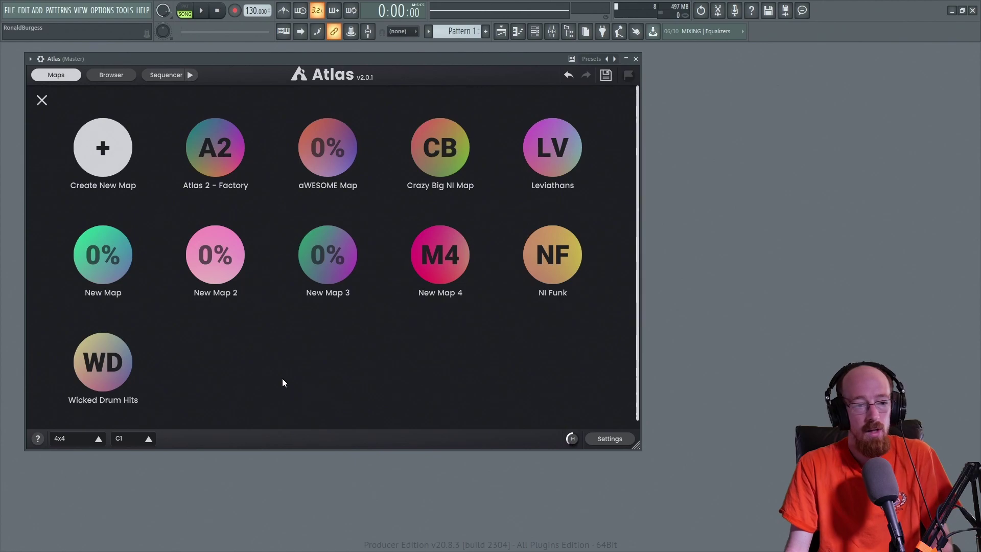
pyautogui.click(101, 164)
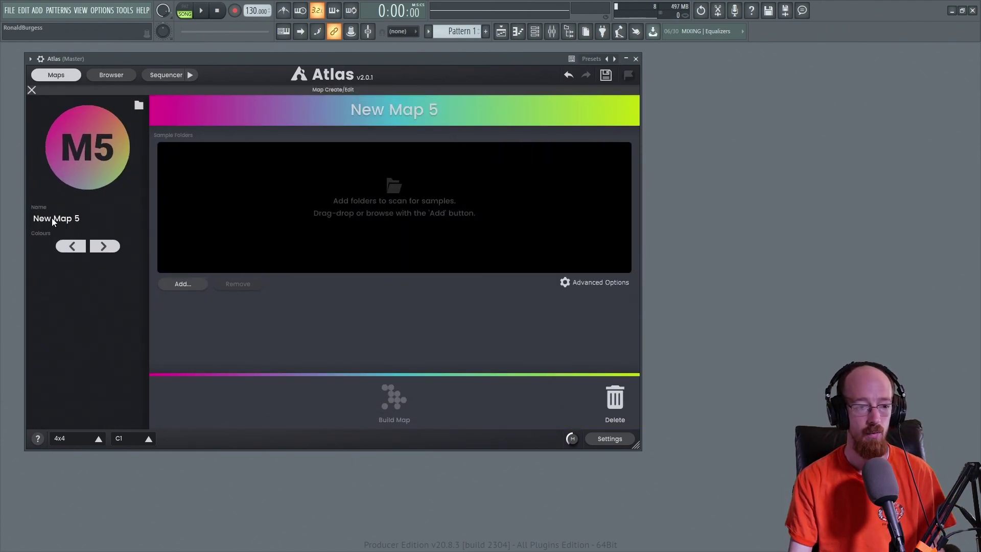
pyautogui.click(73, 215)
pyautogui.write('dank map')
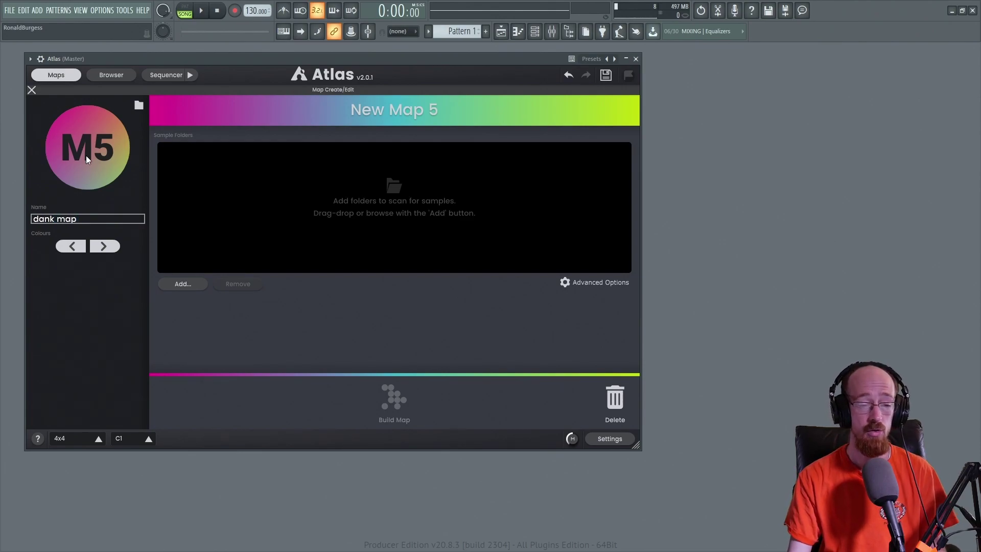
pyautogui.click(104, 246)
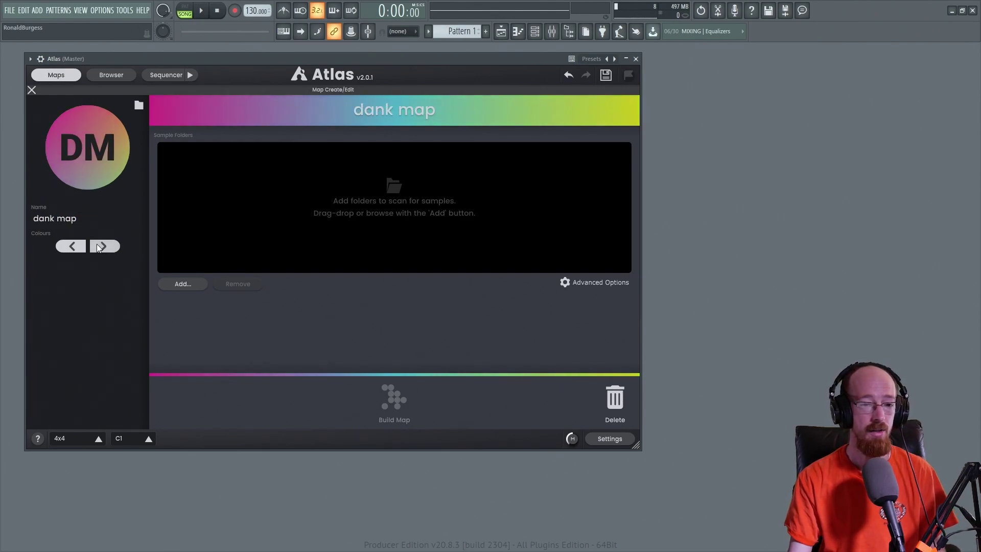
pyautogui.click(70, 246)
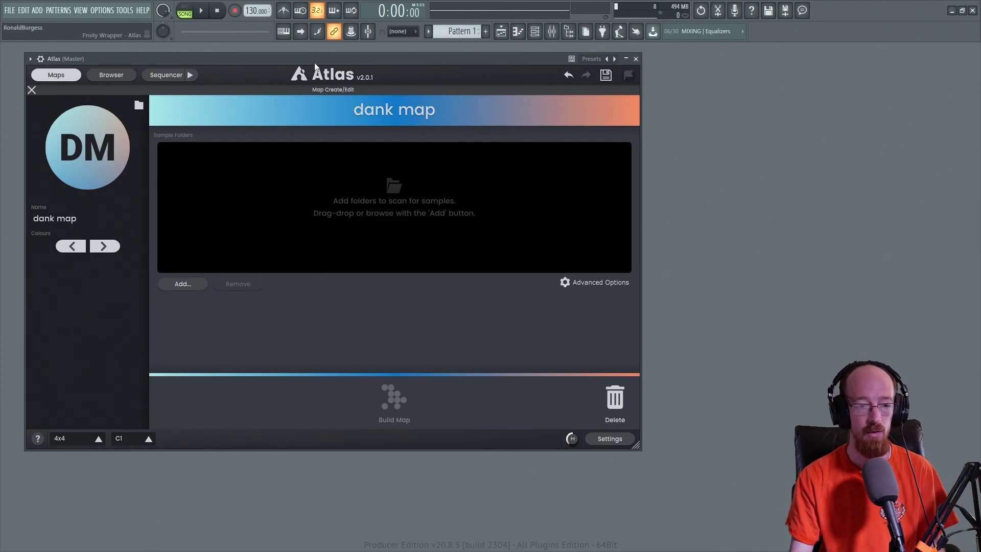
pyautogui.click(566, 287)
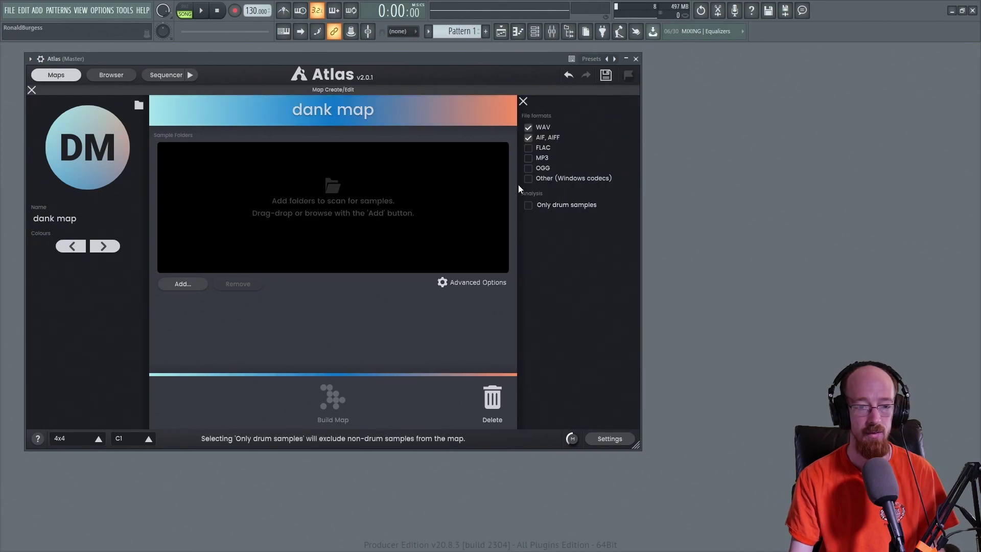
pyautogui.click(465, 284)
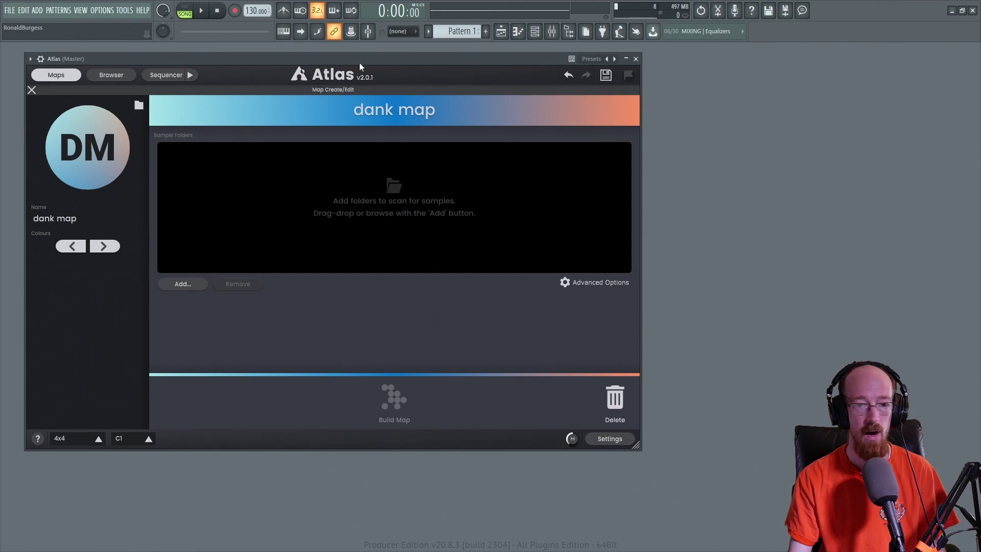
# Step: Make room beside the Atlas window, show the FL Studio sample browser and open the Black Octopus folder in File Explorer
pyautogui.moveTo(357, 60); pyautogui.dragTo(512, 54)
pyautogui.click(569, 33)
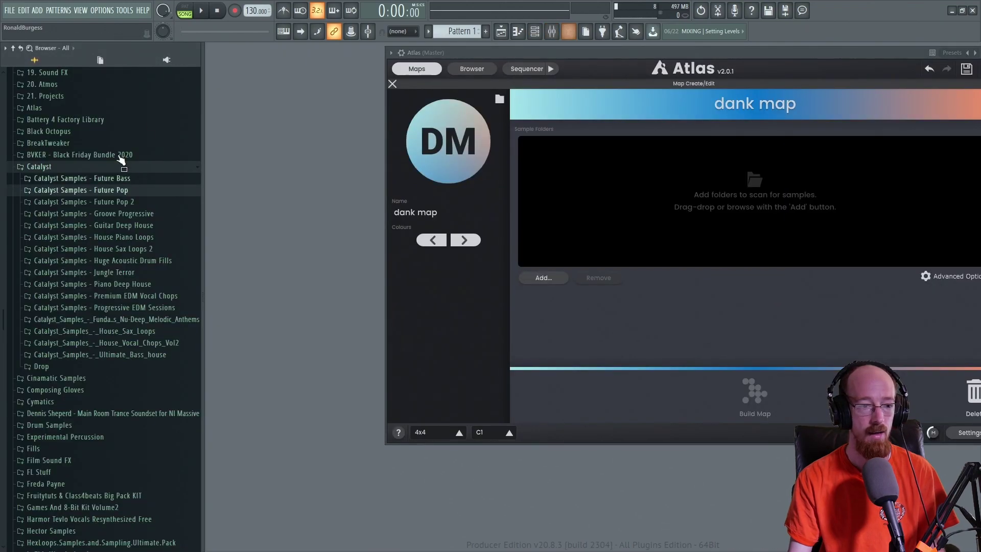
pyautogui.moveTo(49, 169); pyautogui.dragTo(51, 149)
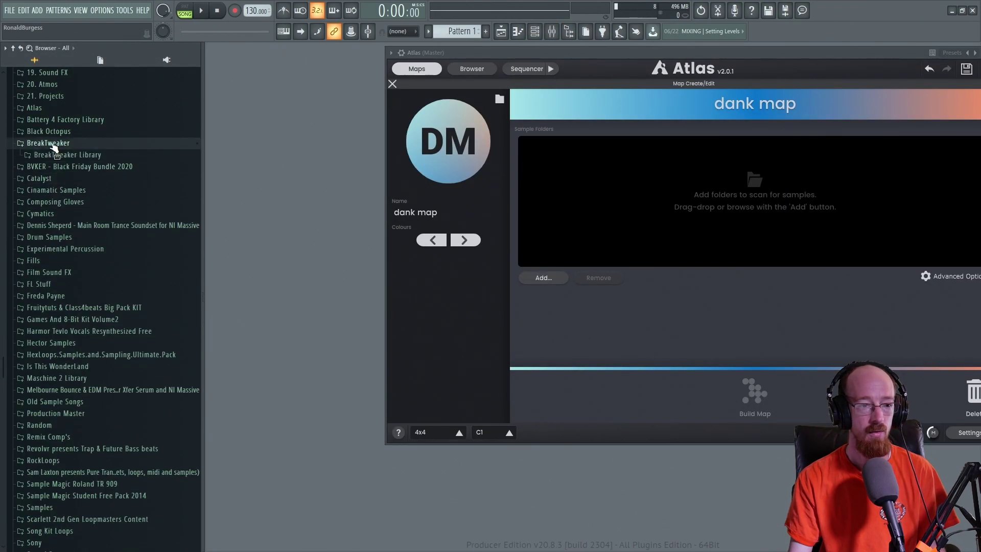
pyautogui.rightClick(51, 134)
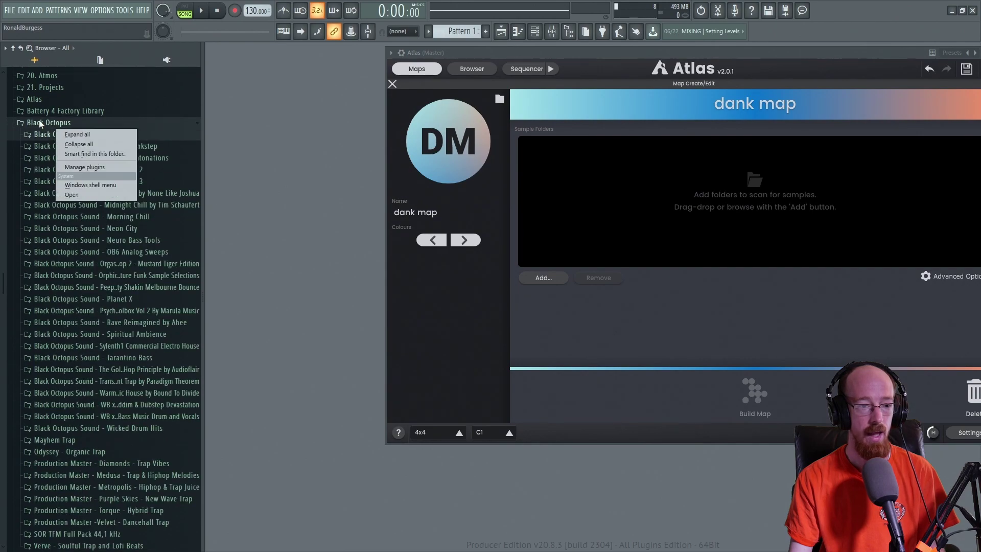
pyautogui.rightClick(39, 120)
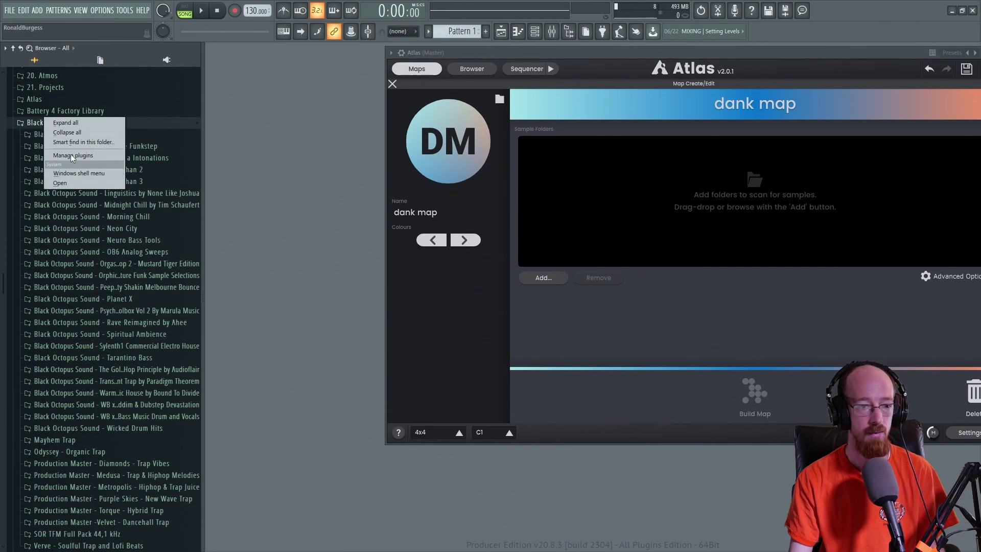
pyautogui.click(60, 182)
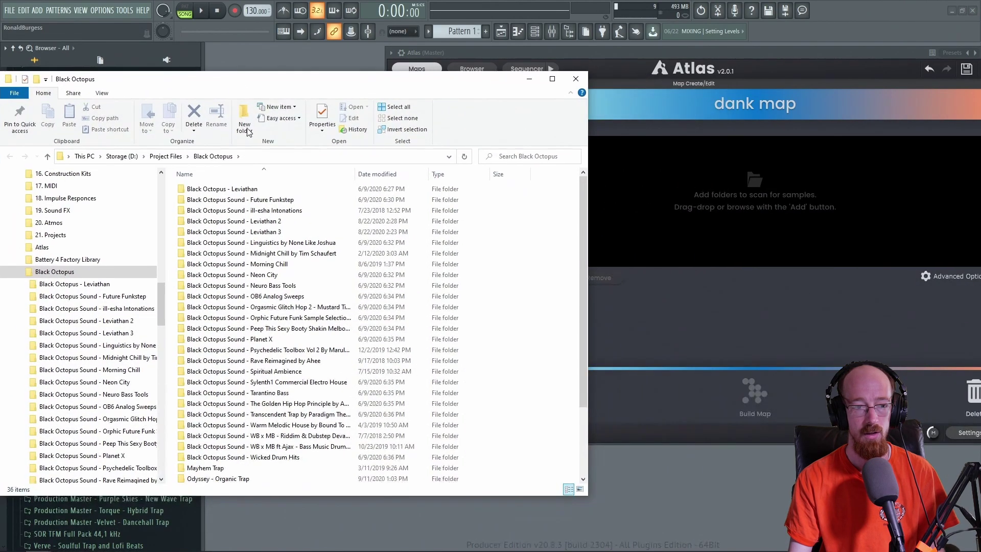
# Step: Add the "Black Octopus - Leviathan" folder to the dank map's sample folders and build the map
pyautogui.moveTo(220, 190); pyautogui.dragTo(715, 199)
pyautogui.moveTo(633, 58); pyautogui.dragTo(427, 60)
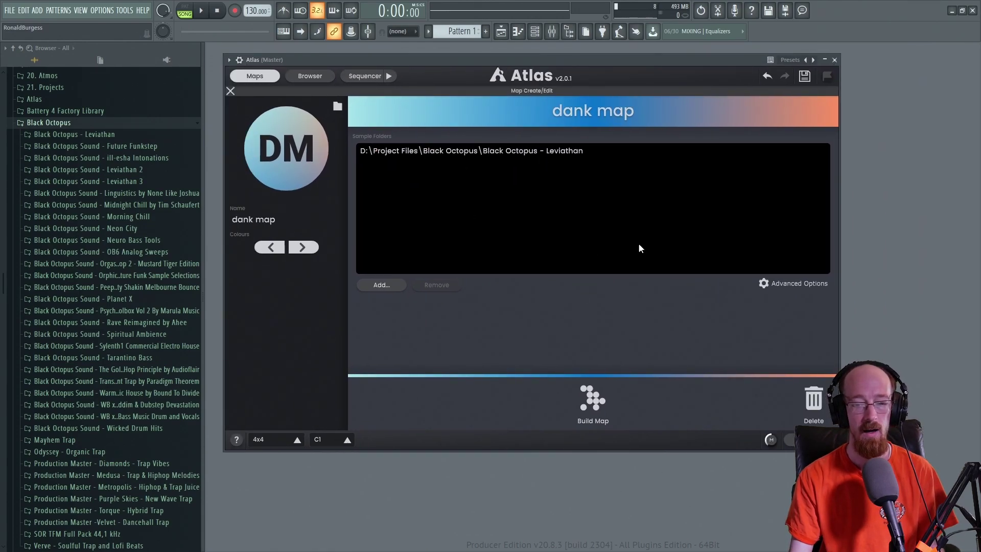
pyautogui.click(594, 405)
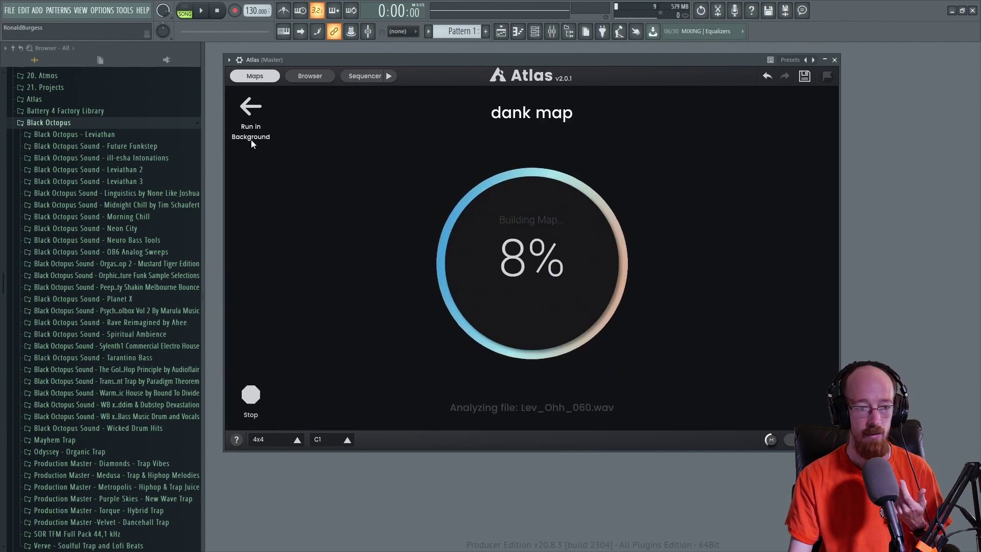
# Step: Send the dank map build to the background, check its progress and leave it running in the background
pyautogui.click(253, 112)
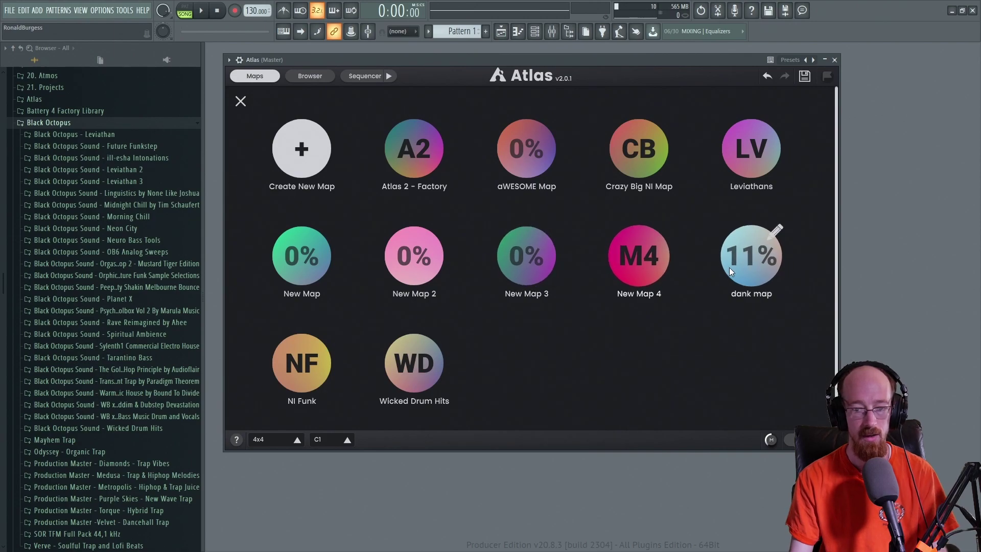
pyautogui.click(756, 261)
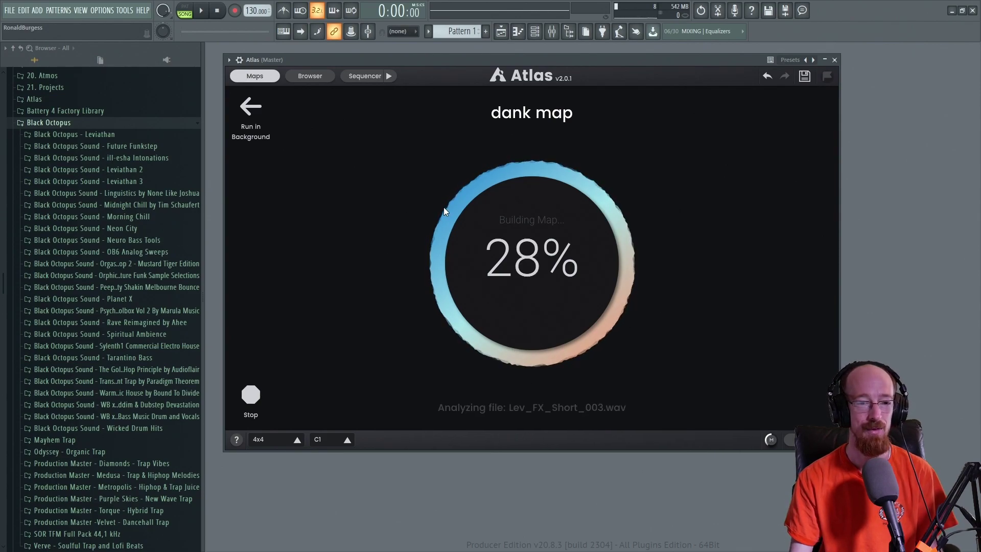
pyautogui.click(250, 106)
pyautogui.moveTo(713, 263)
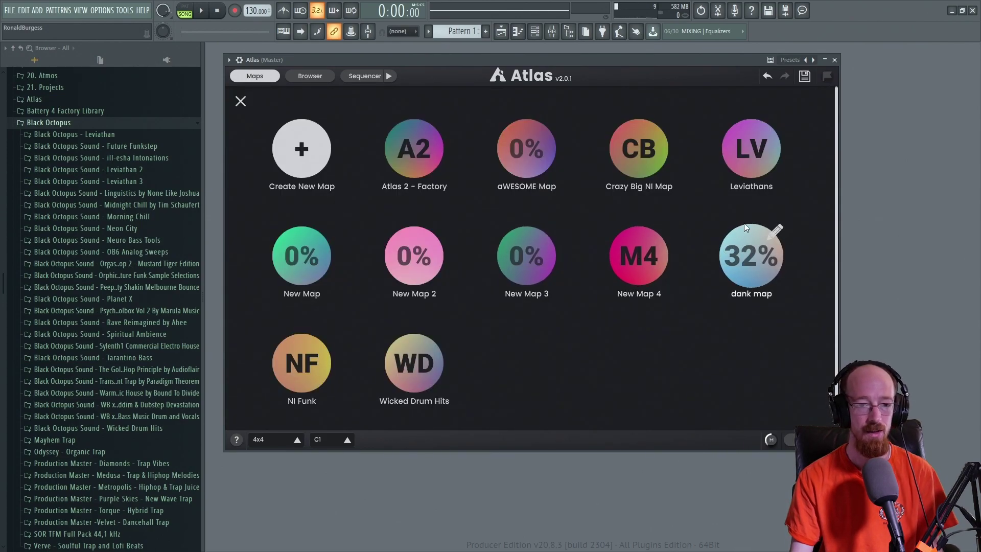
# Step: Load the Atlas 2 - Factory map and open the Atlas browser beside it
pyautogui.click(413, 150)
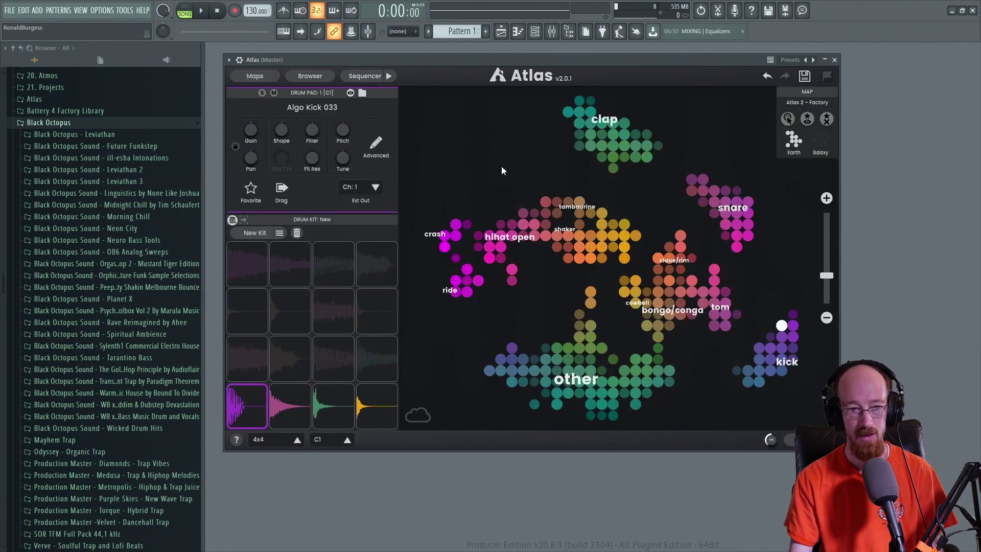
pyautogui.click(302, 77)
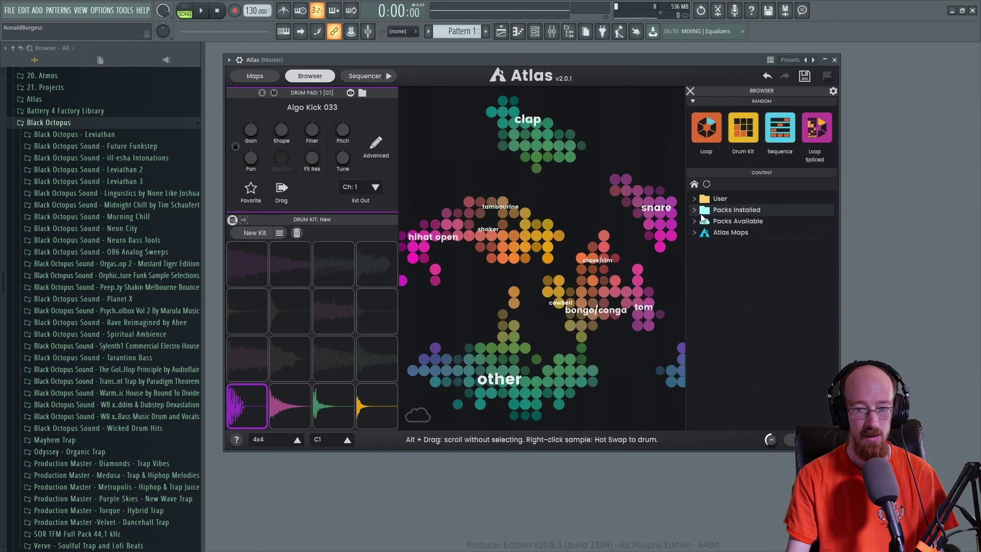
# Step: Look through the installed packs and the list of Atlas maps in the content browser, collapsing each again
pyautogui.click(701, 212)
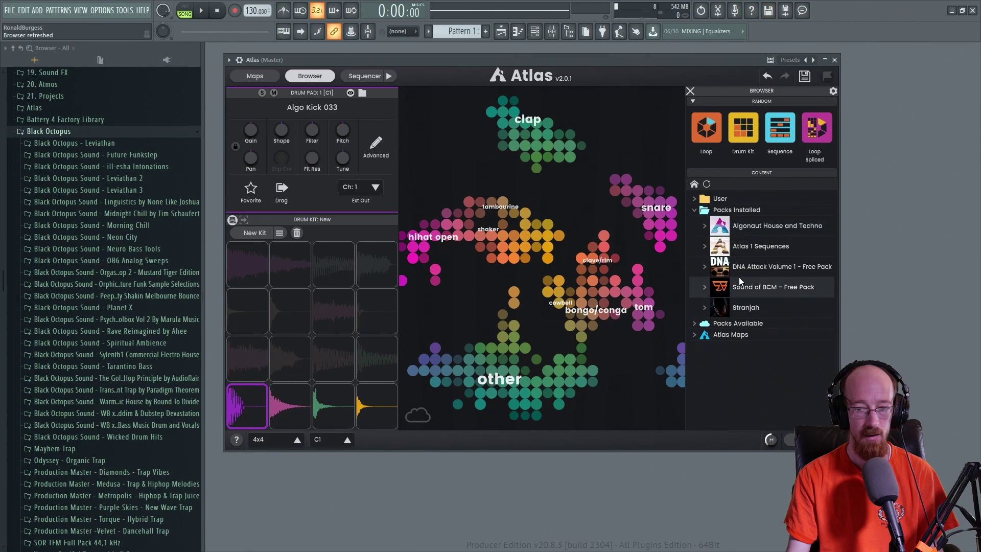
pyautogui.click(693, 210)
pyautogui.click(694, 233)
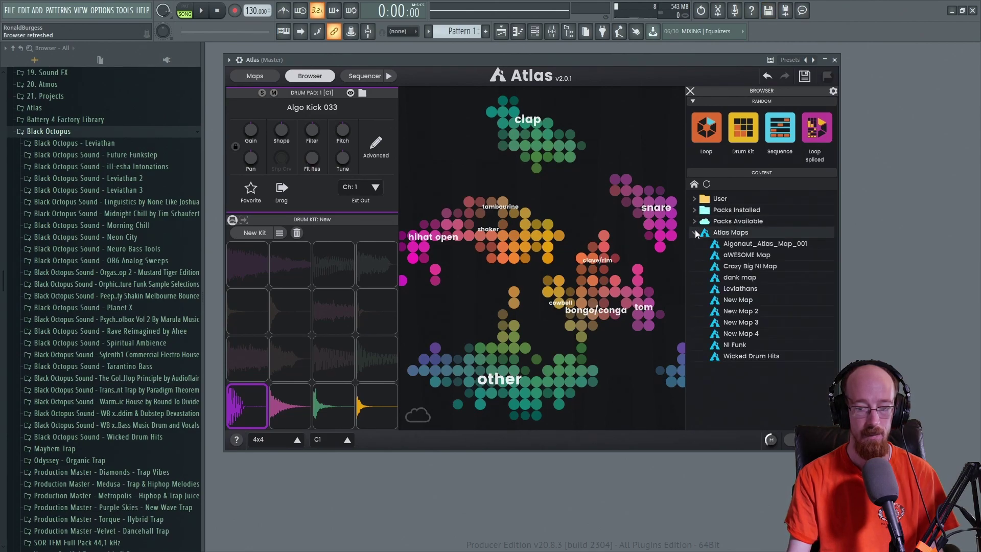
pyautogui.click(695, 233)
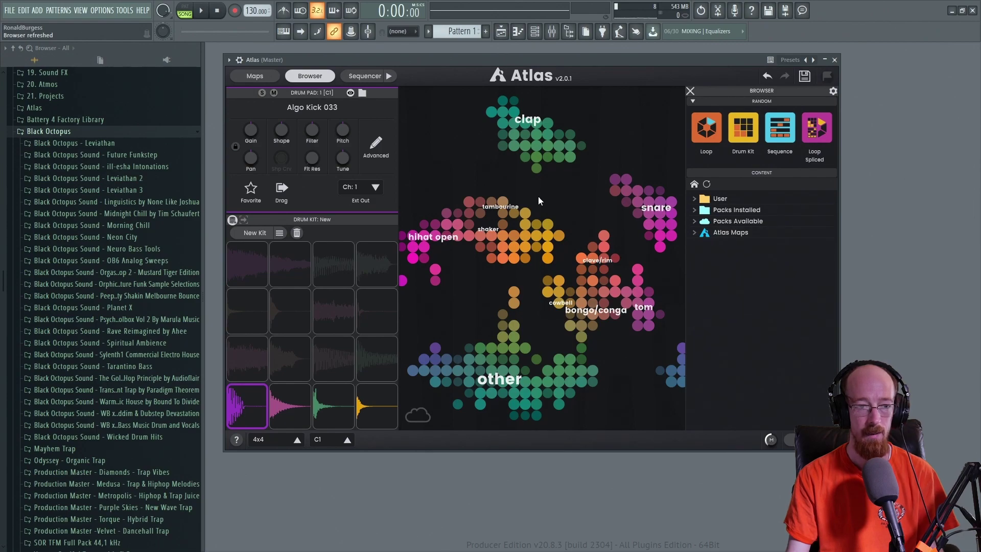
# Step: Check the build progress among the maps, reload the Atlas 2 - Factory map and generate a new drum kit
pyautogui.click(267, 75)
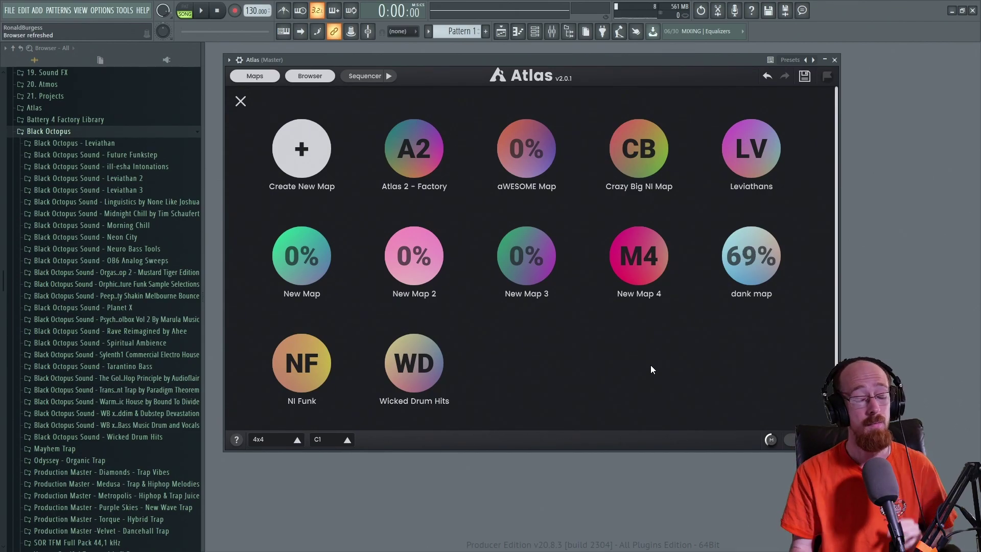
pyautogui.click(413, 161)
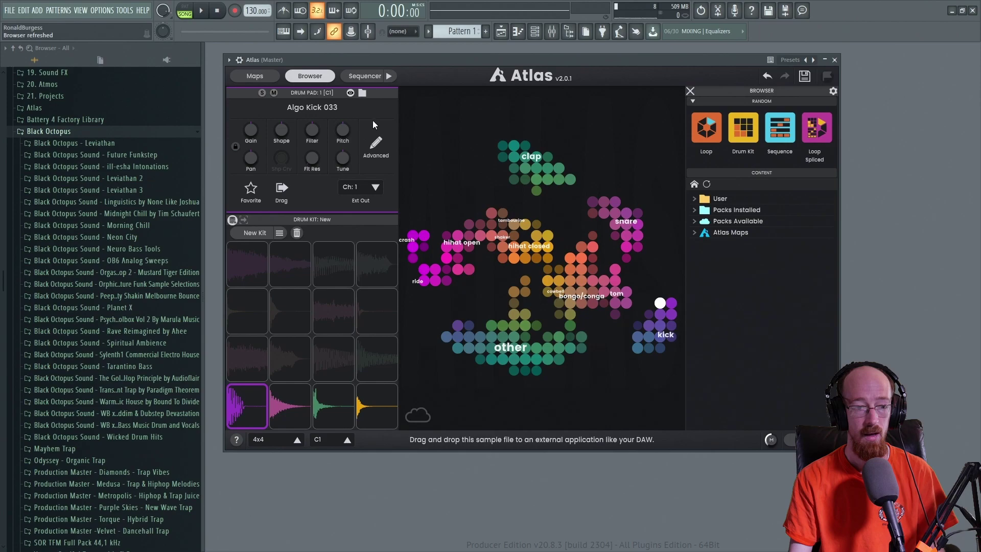
pyautogui.click(247, 233)
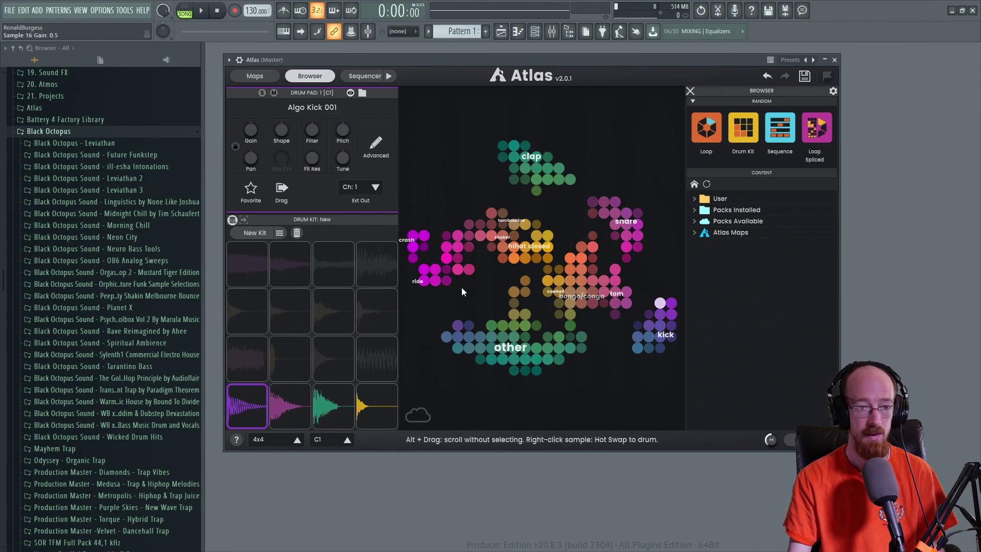
# Step: Load the Crazy Big NI Map, select the clap pad and generate a new drum kit from the map
pyautogui.click(244, 81)
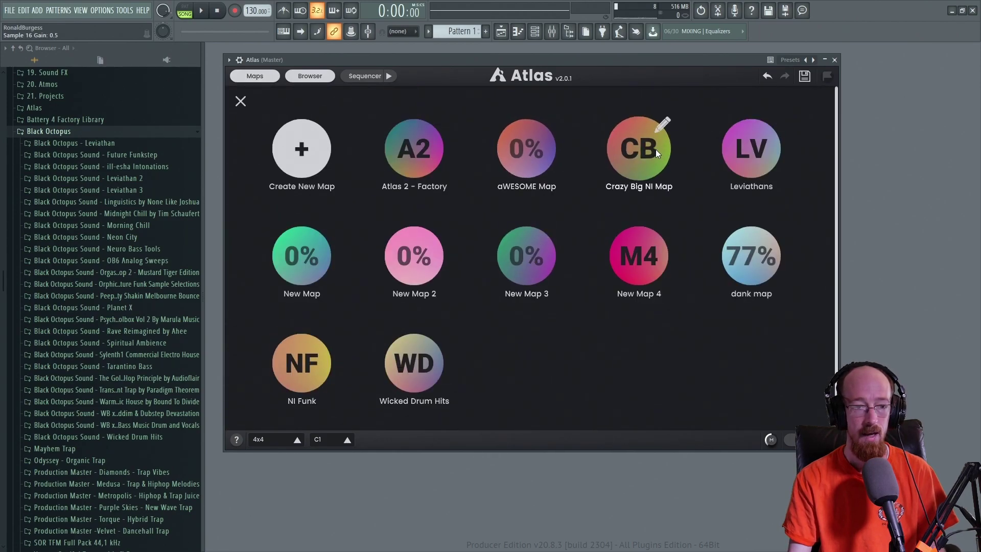
pyautogui.click(645, 148)
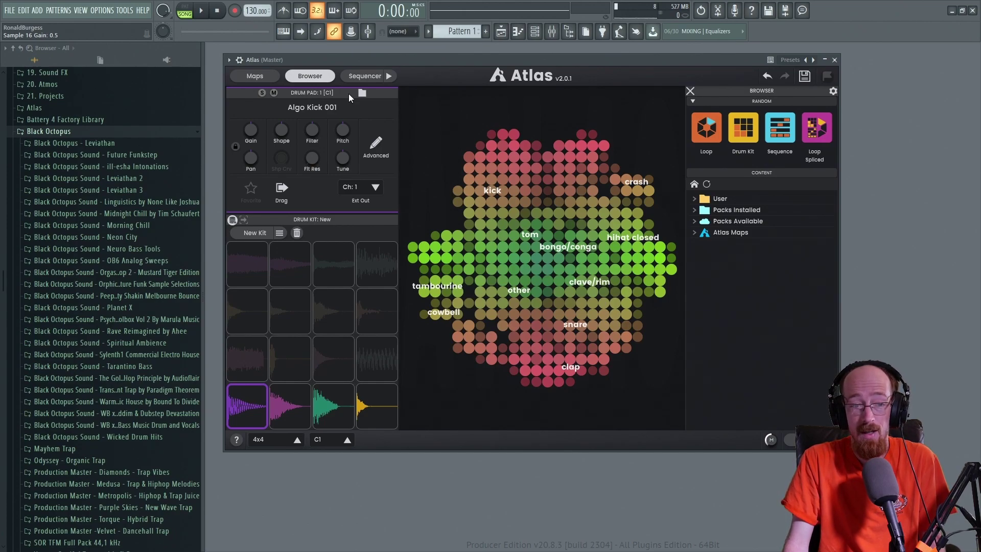
pyautogui.click(327, 407)
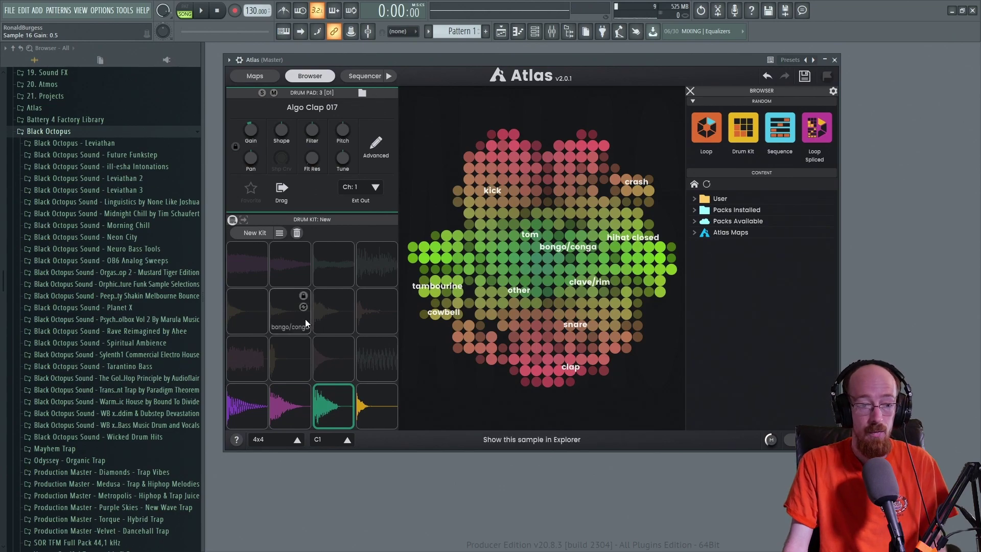
pyautogui.click(248, 233)
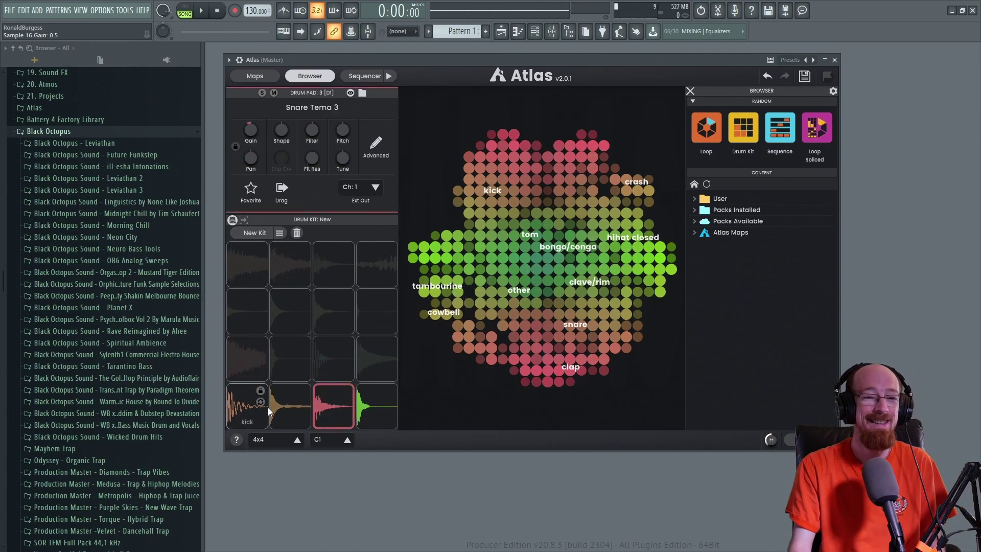
# Step: Audition the kick pad and locate its sample on the Crazy Big NI Map
pyautogui.click(239, 414)
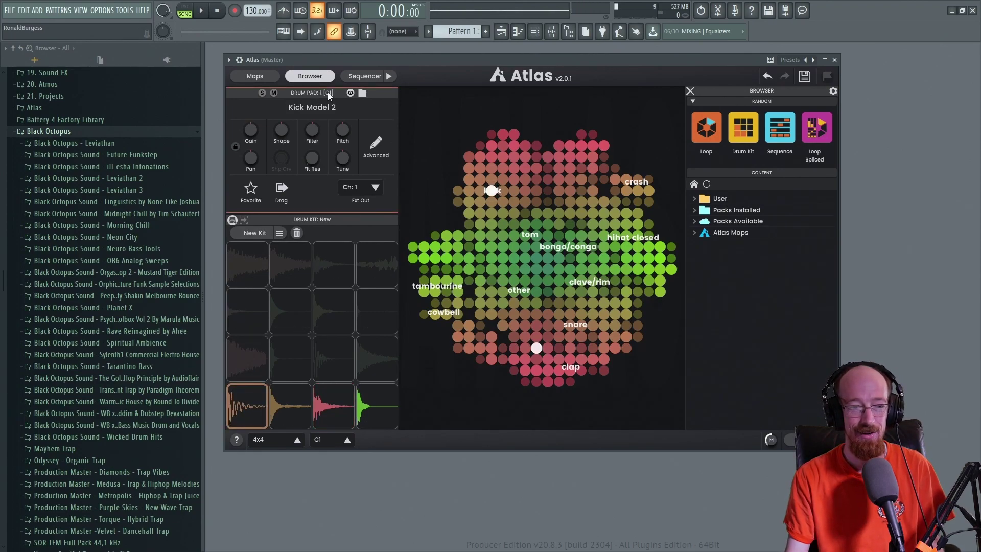
pyautogui.click(350, 93)
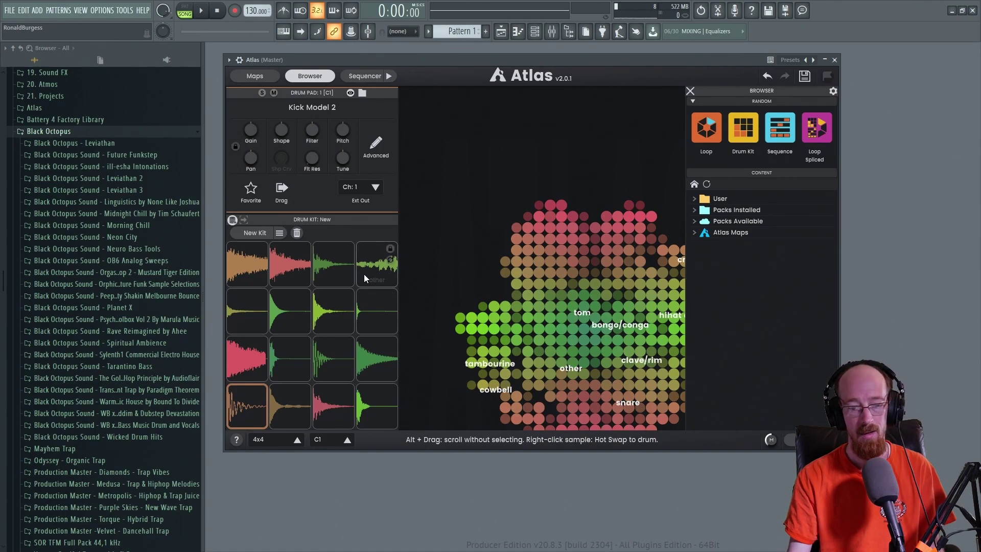
pyautogui.moveTo(525, 306); pyautogui.dragTo(441, 198)
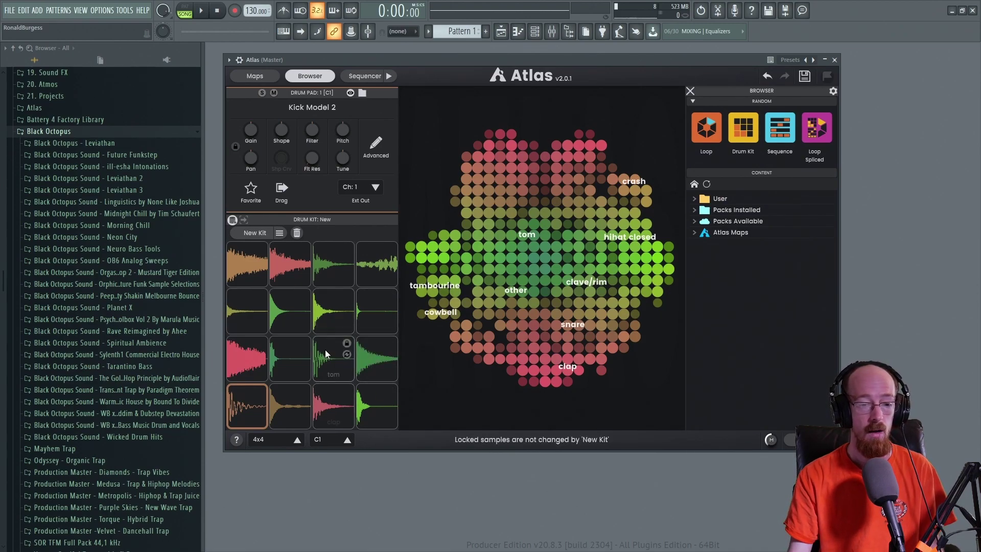
# Step: Try the 2x8 and 1x8 drum kit layouts, return to 4x4 and audition the open hi-hat pad
pyautogui.click(283, 442)
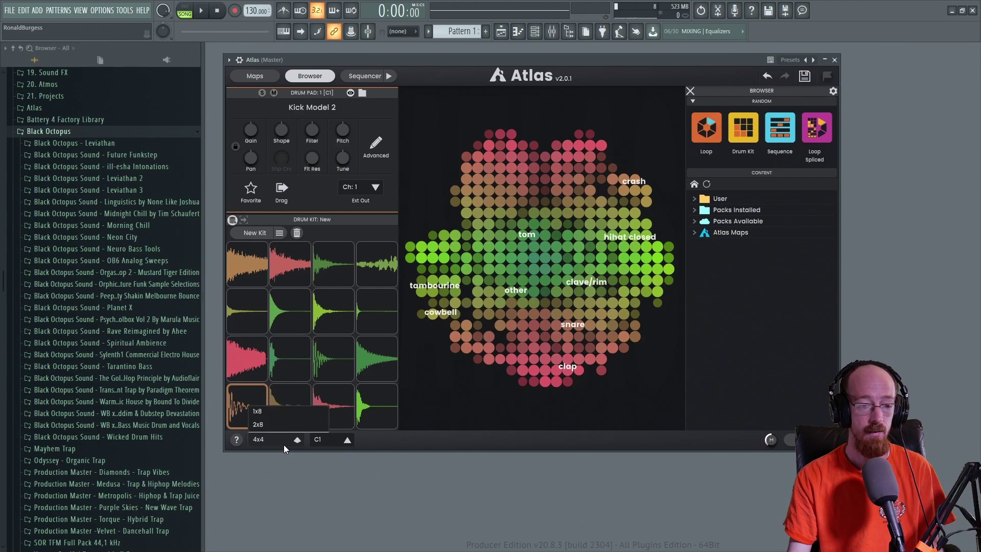
pyautogui.click(271, 373)
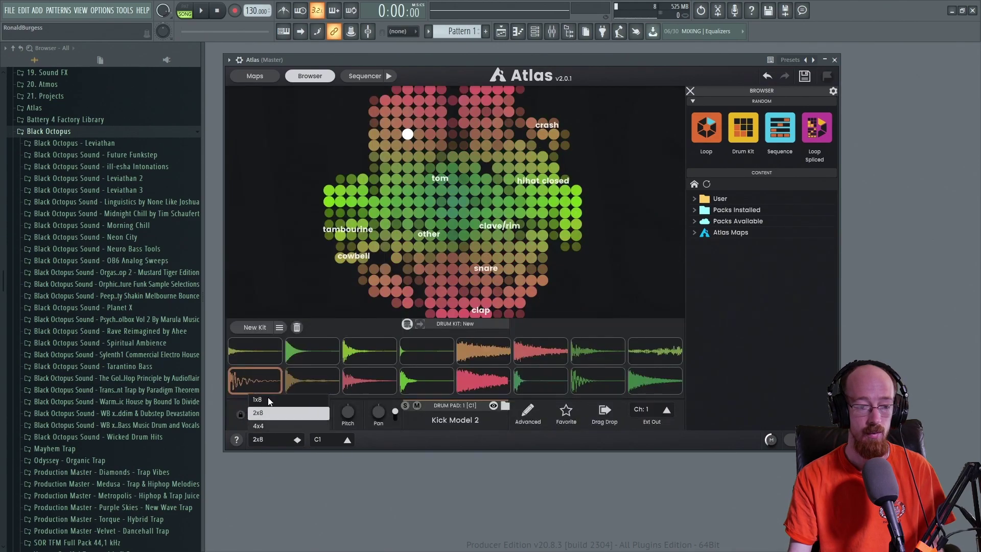
pyautogui.click(278, 440)
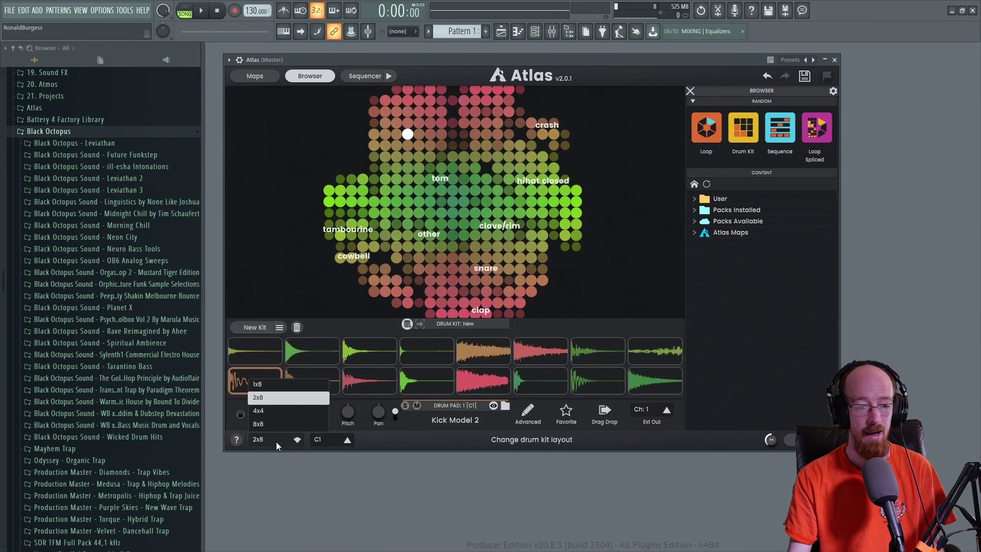
pyautogui.click(313, 361)
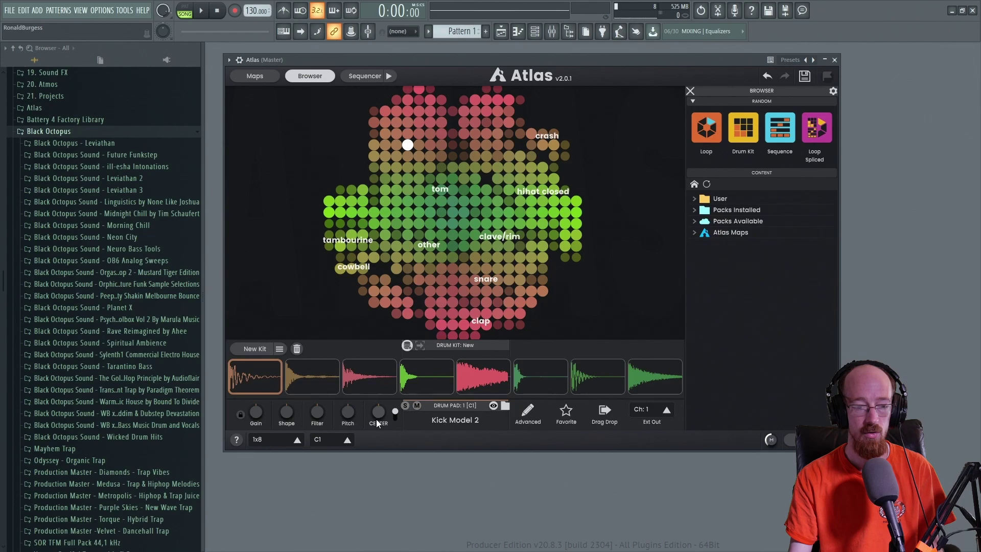
pyautogui.click(280, 438)
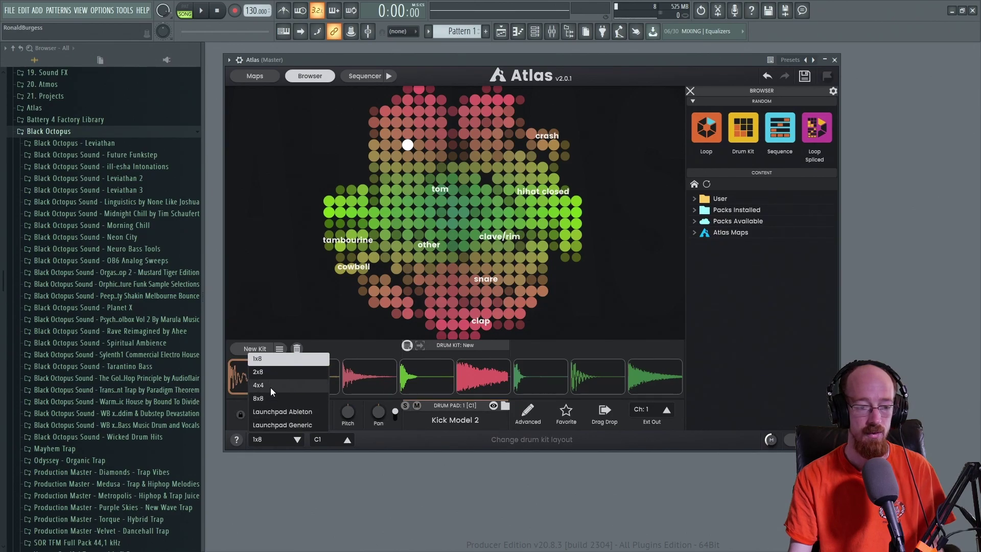
pyautogui.click(271, 386)
pyautogui.click(241, 355)
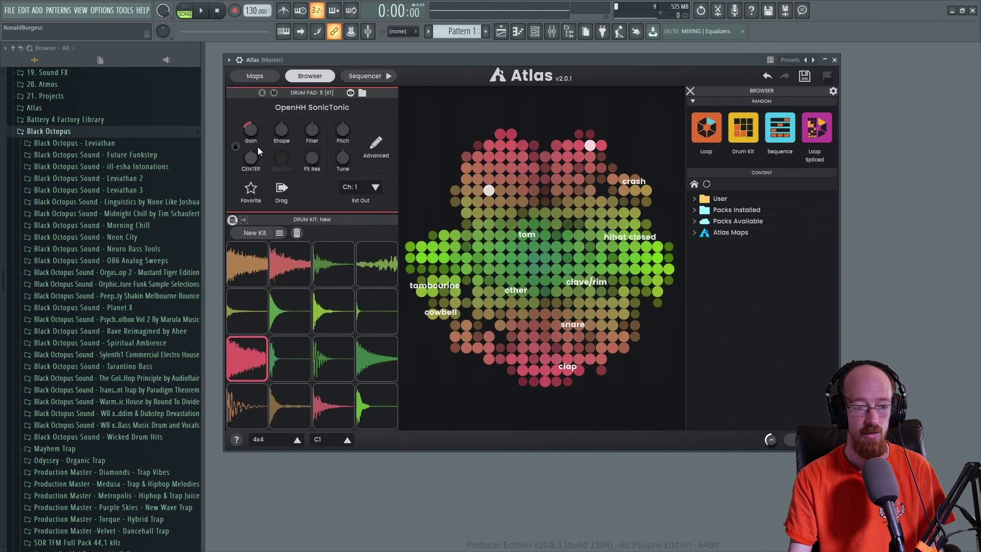
# Step: Show the drum kit in the 1x8 layout once more and restore the 4x4 layout
pyautogui.click(287, 446)
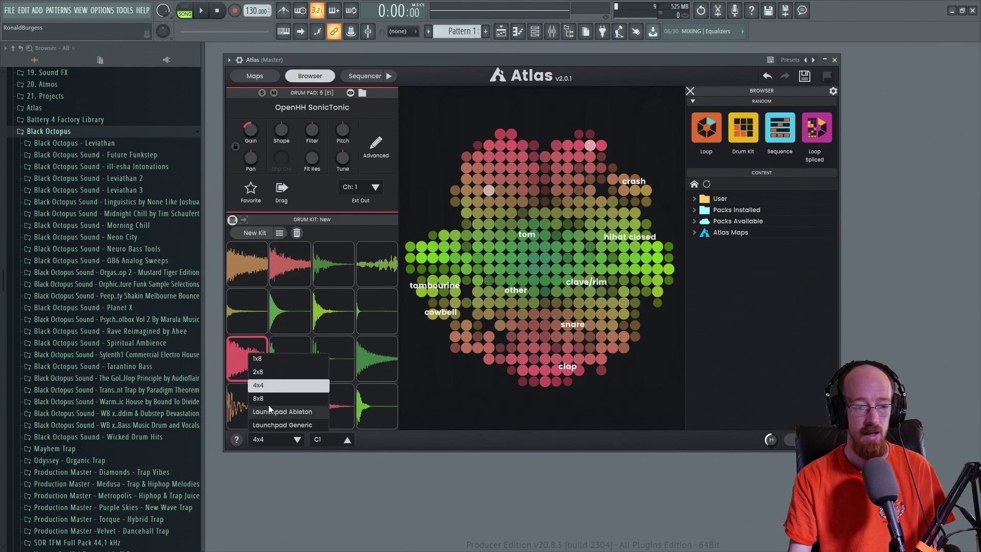
pyautogui.click(262, 361)
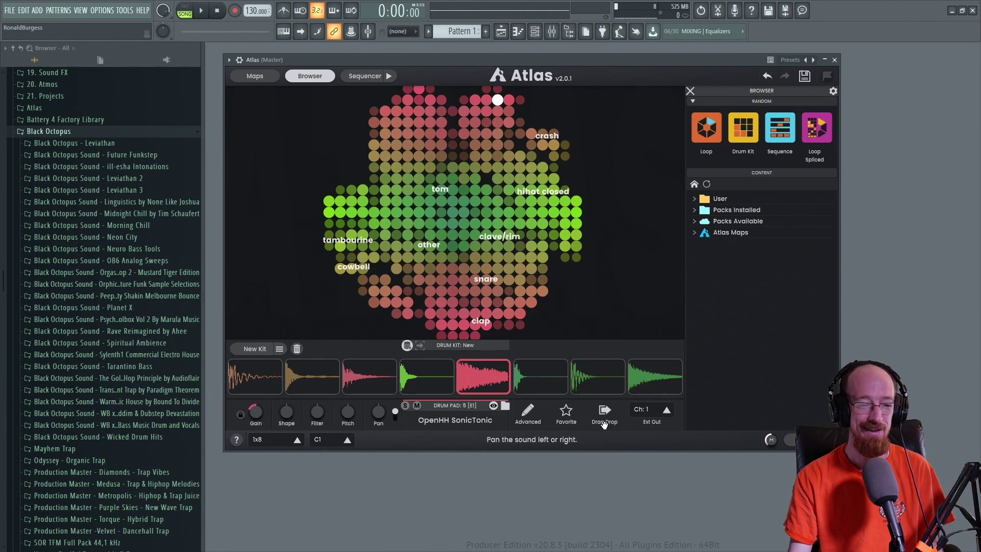
pyautogui.click(284, 440)
pyautogui.click(280, 386)
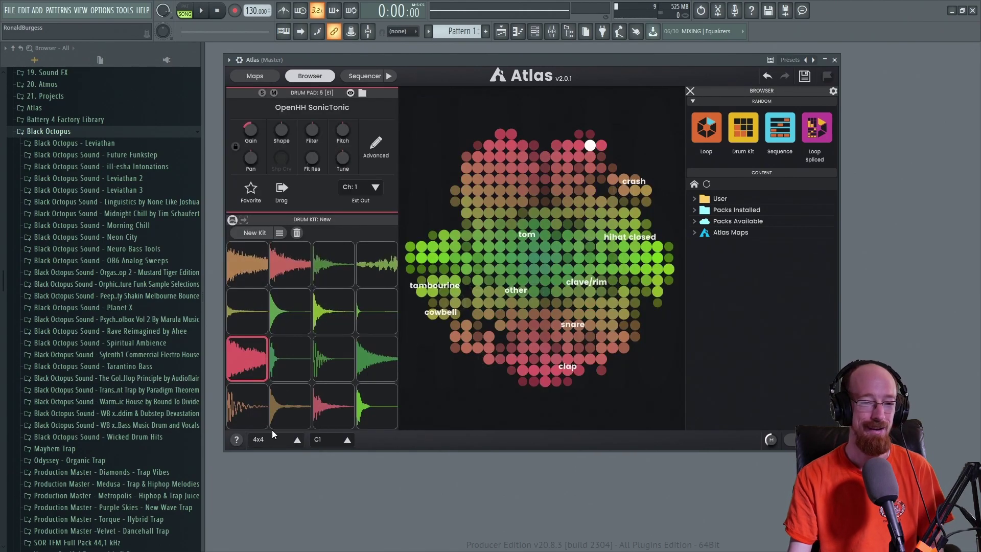
# Step: Try the Launchpad Ableton and Launchpad Generic kit layouts and go back to the 4x4 layout
pyautogui.click(284, 440)
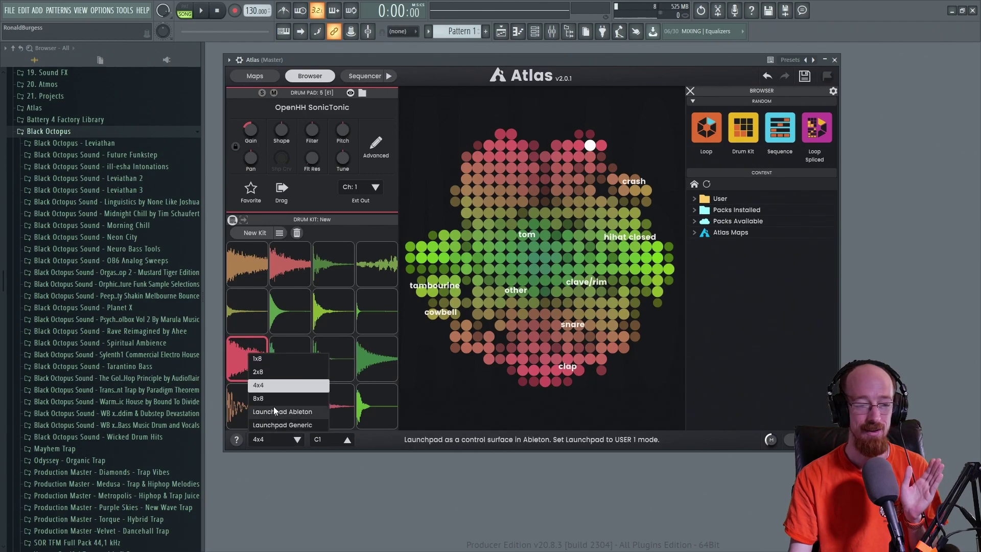
pyautogui.click(271, 413)
pyautogui.click(275, 435)
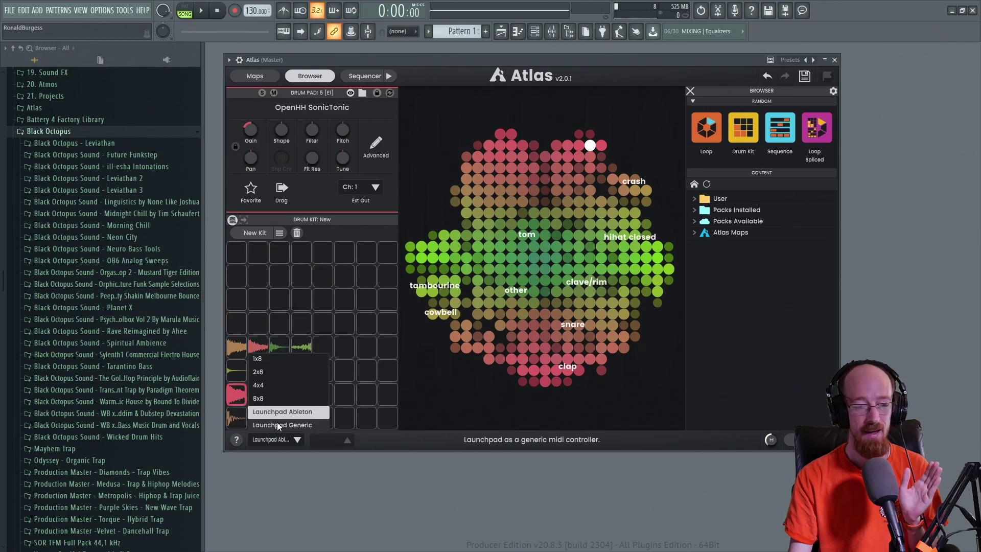
pyautogui.click(277, 422)
pyautogui.click(272, 437)
pyautogui.click(258, 399)
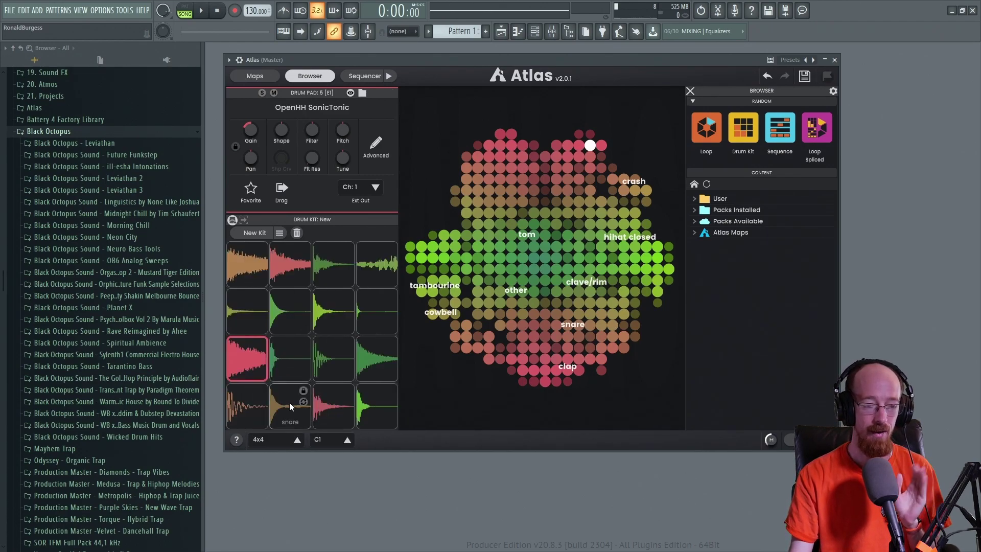
# Step: Audition the kick, snare and clap pads of the new kit one after another
pyautogui.click(247, 400)
pyautogui.click(286, 403)
pyautogui.click(320, 404)
# Step: Expand the installed Algonaut House and Techno pack and select the sequence inside its Deep House Classic loop
pyautogui.click(695, 210)
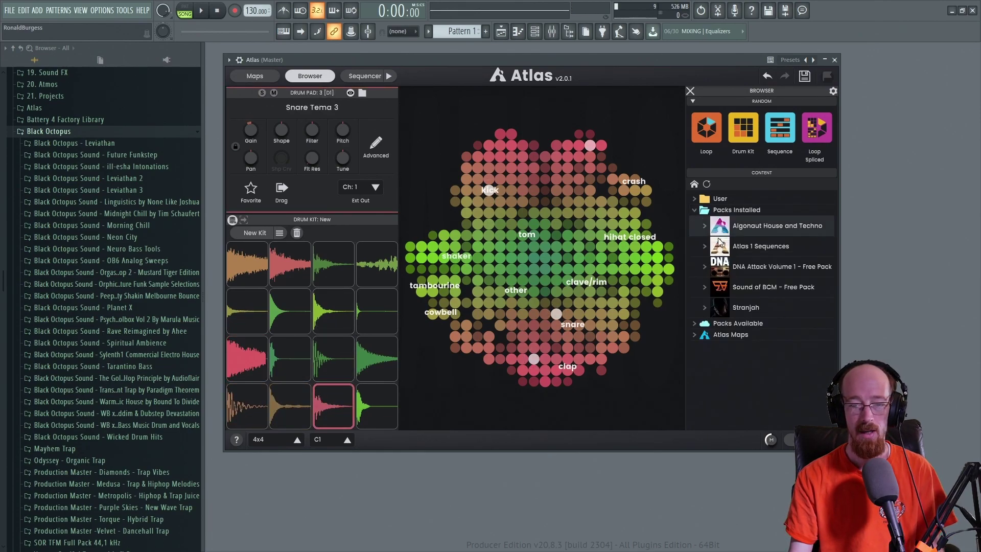
pyautogui.click(704, 226)
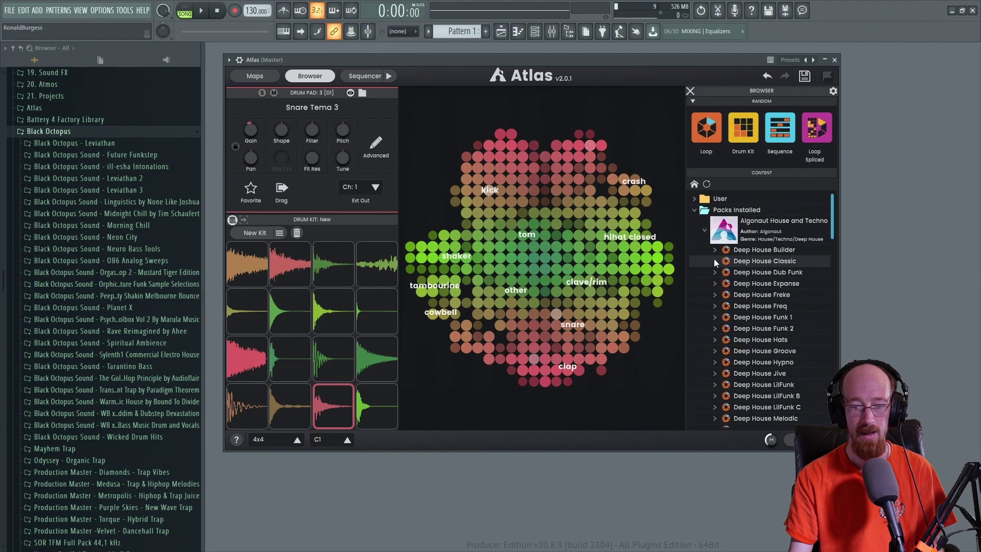
pyautogui.click(714, 260)
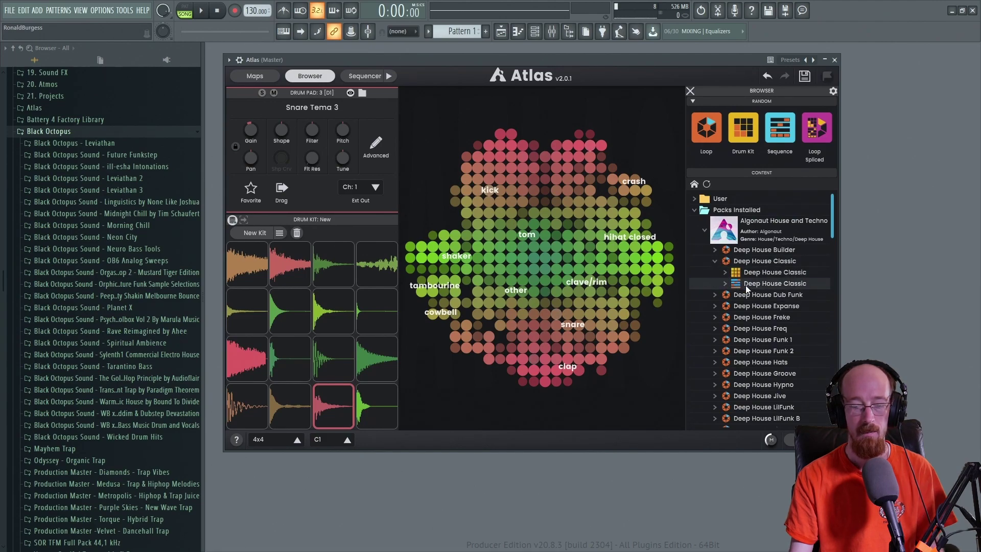
pyautogui.click(742, 285)
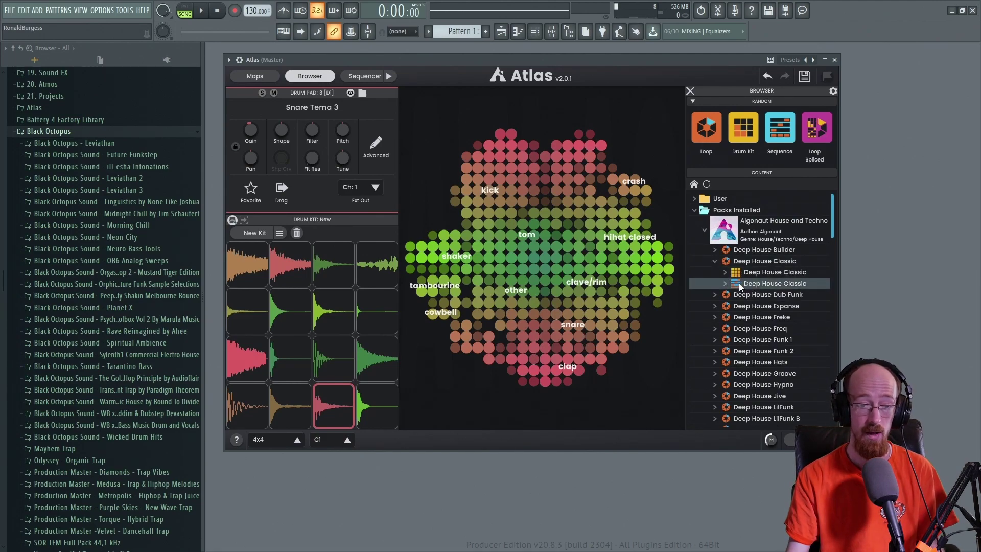
# Step: Show the sequencer, set the generation type to From Browser and generate a new sequence
pyautogui.click(354, 77)
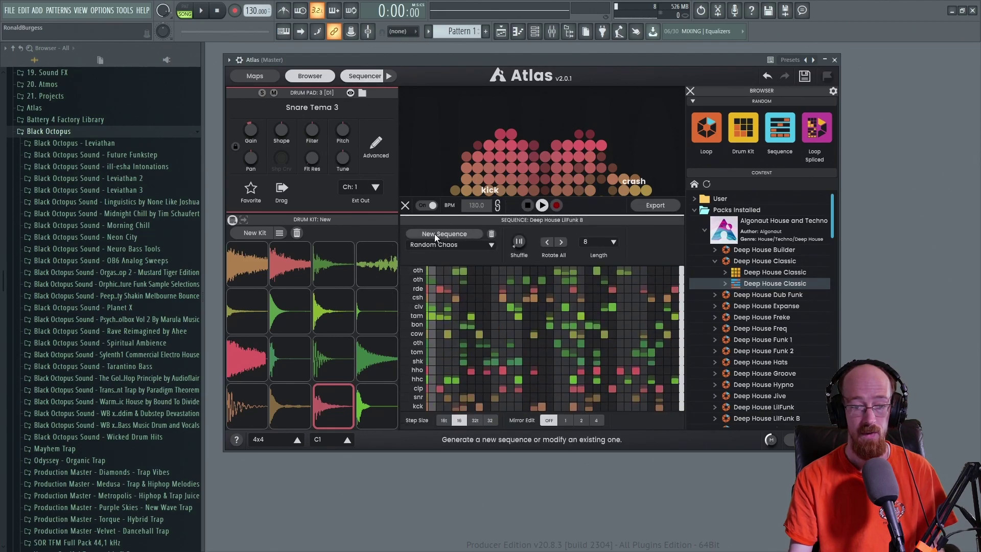
pyautogui.click(452, 246)
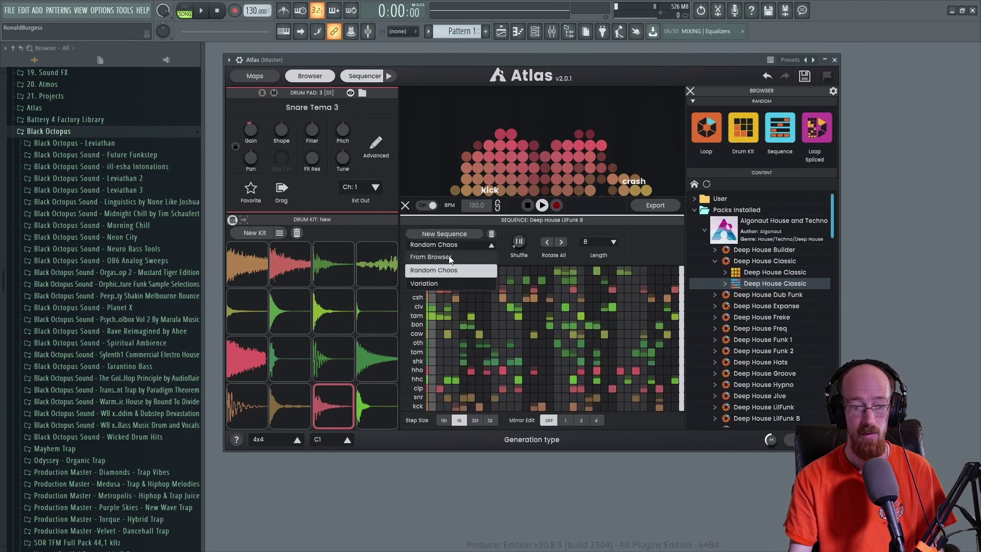
pyautogui.click(442, 256)
pyautogui.click(443, 234)
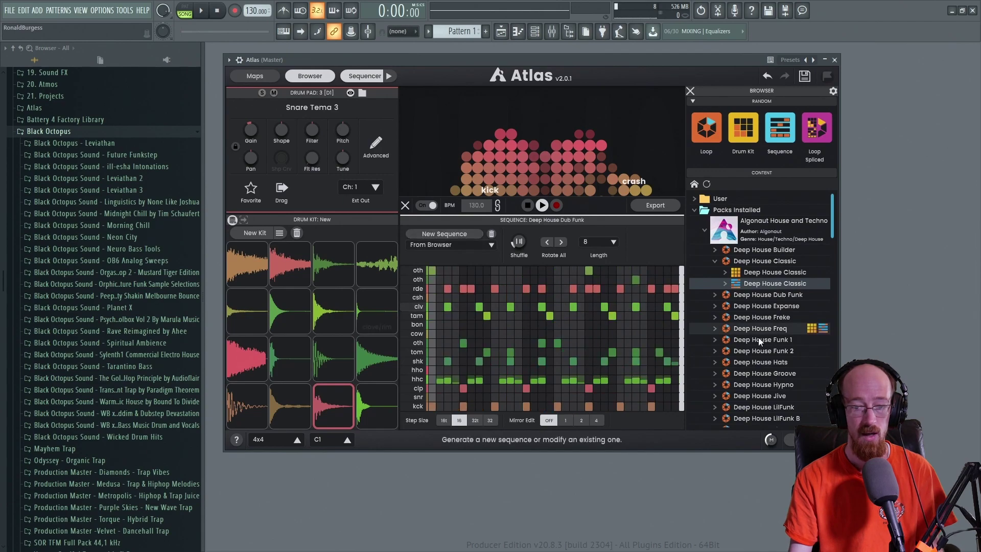
# Step: Collapse the Algonaut House and Techno pack and the installed packs list, and audition the kick pad
pyautogui.click(716, 262)
pyautogui.click(704, 230)
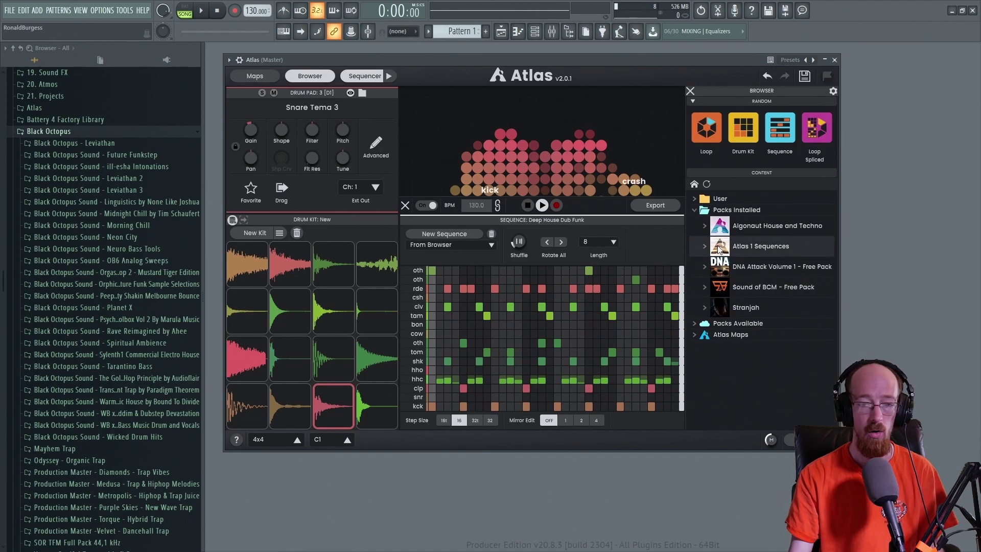
pyautogui.click(695, 210)
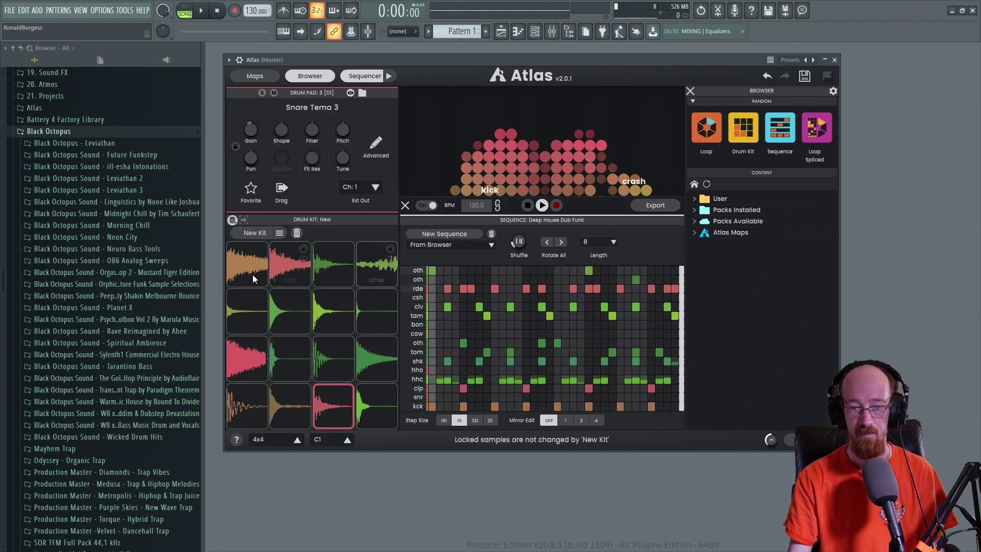
pyautogui.click(244, 413)
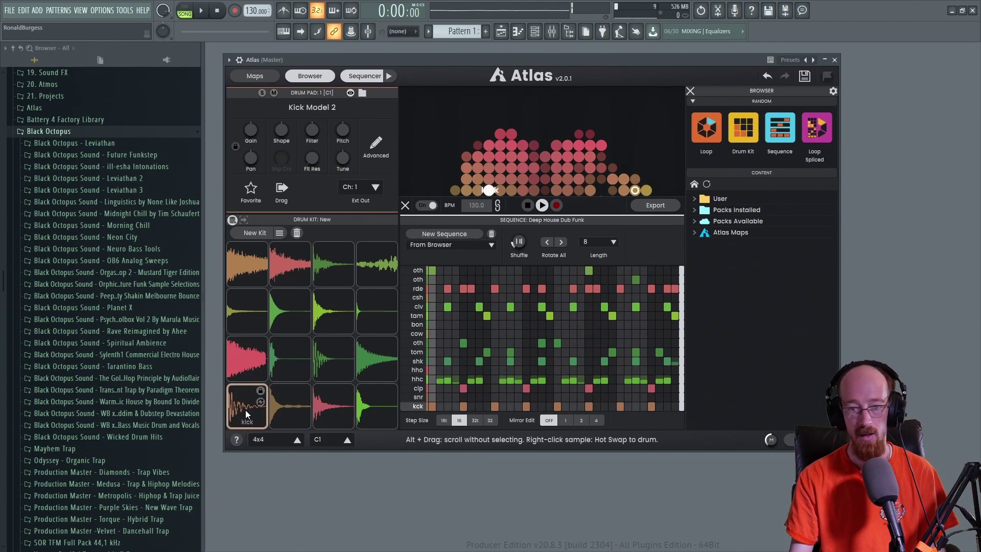
# Step: Close the content browser, hide the sequencer and generate a new drum kit
pyautogui.click(691, 91)
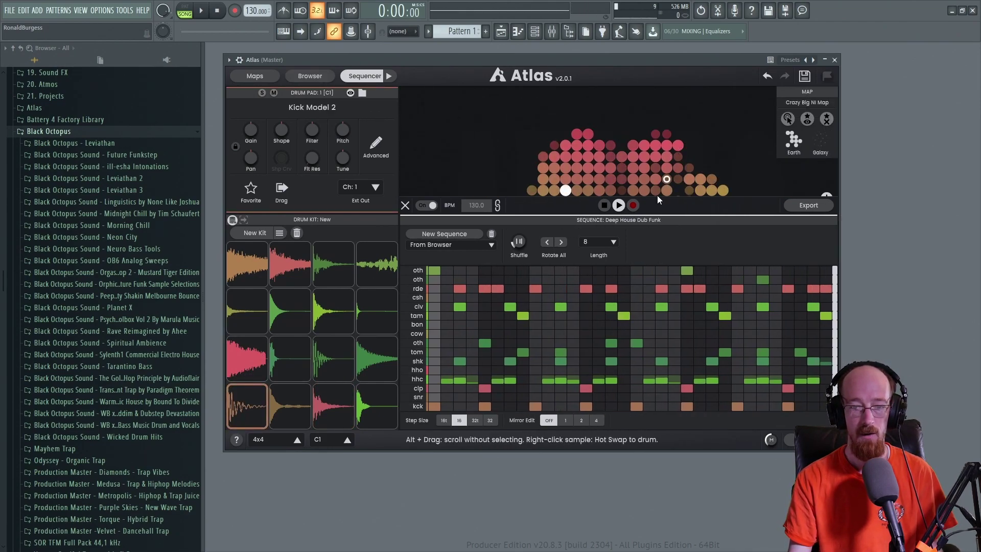
pyautogui.click(361, 77)
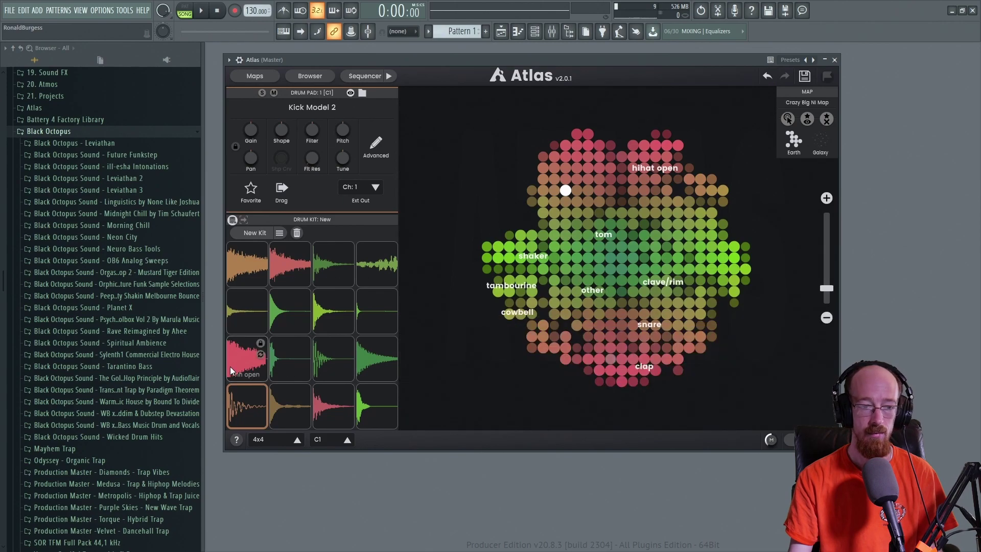
pyautogui.click(248, 233)
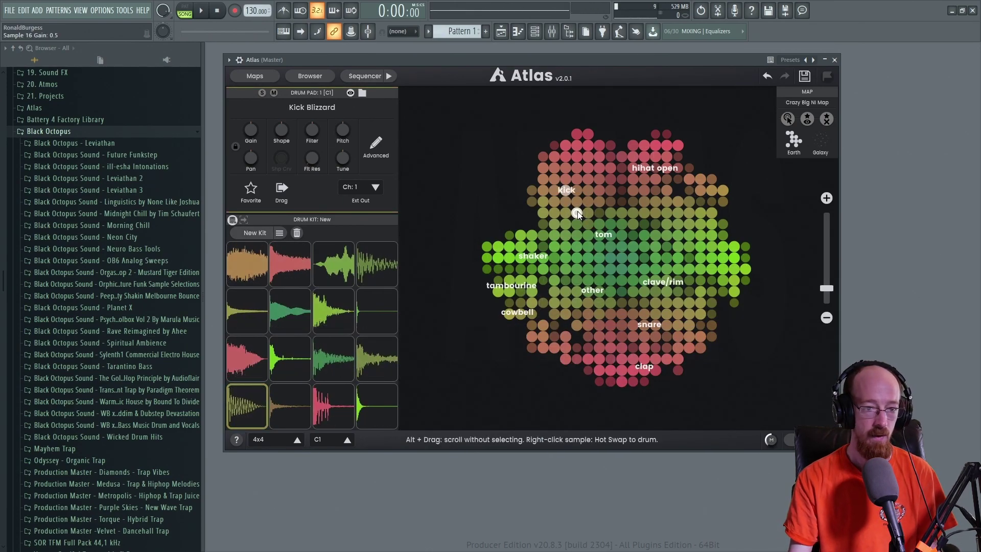
# Step: Try a 71% velocity variation on the kick in the advanced sample controls, and reset it to 0%
pyautogui.click(372, 145)
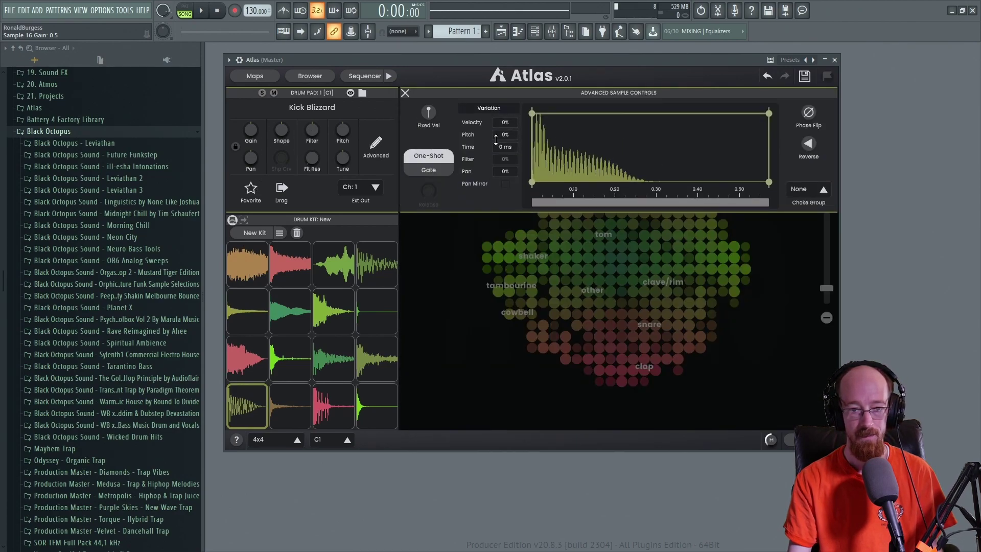
pyautogui.moveTo(506, 134); pyautogui.dragTo(512, 132)
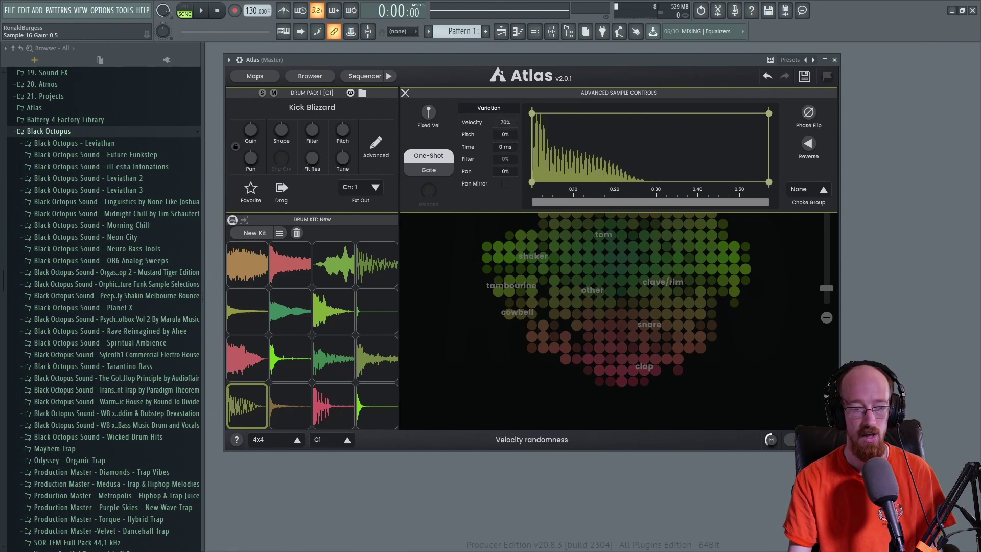
pyautogui.moveTo(506, 123); pyautogui.dragTo(506, 122)
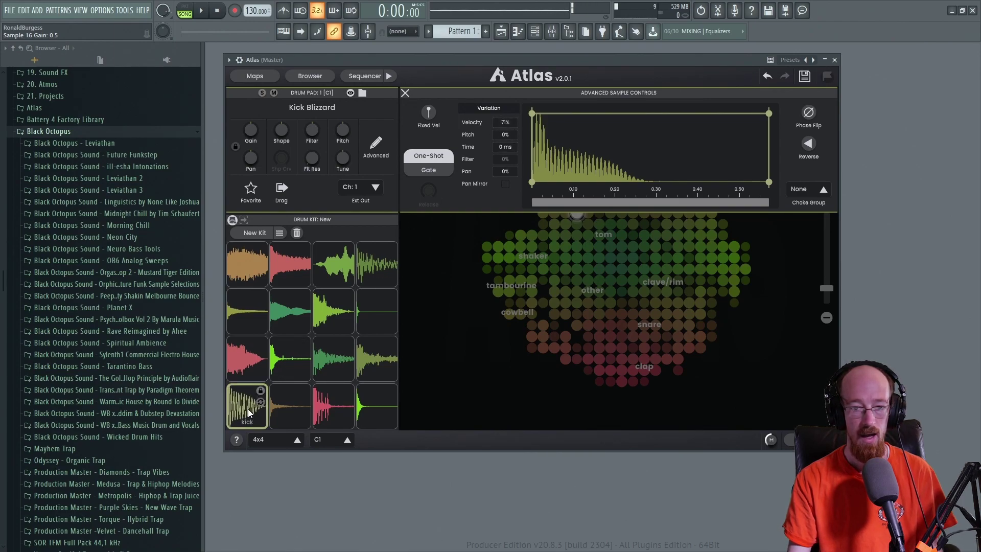
pyautogui.doubleClick(505, 123)
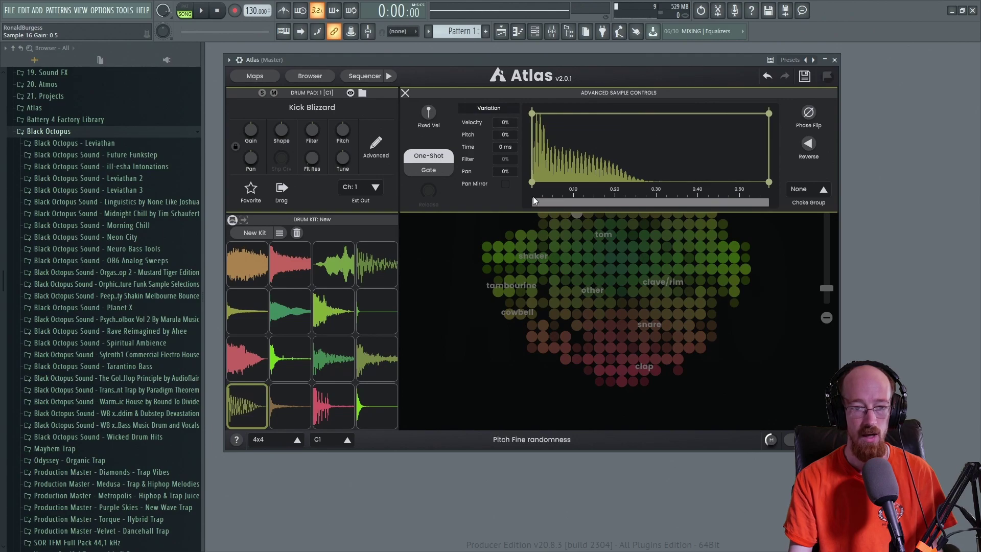
# Step: View the choke group options for the kick and close the advanced sample controls
pyautogui.click(808, 188)
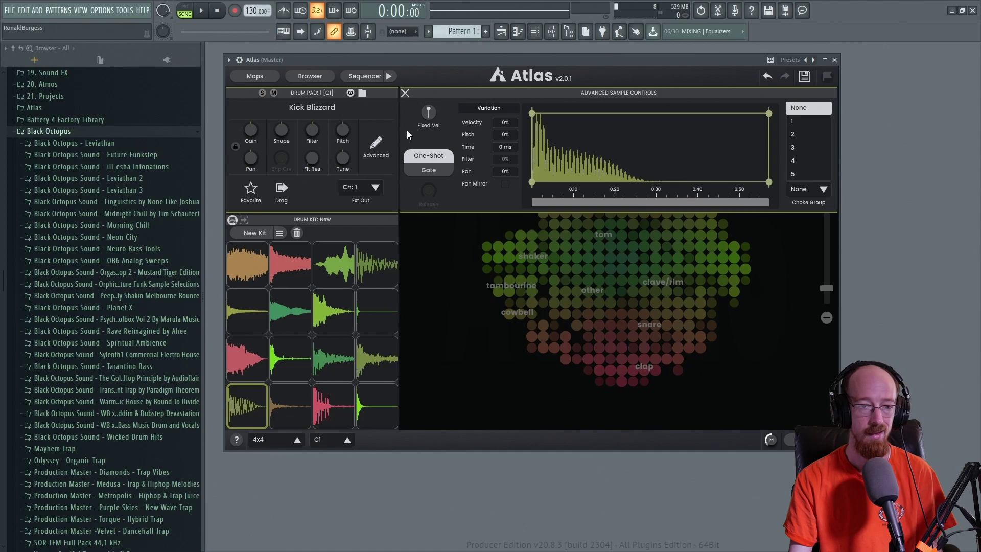
pyautogui.click(406, 95)
pyautogui.click(406, 95)
# Step: Audition the snare and kick pads, and load the Kick Smokes 2 sample from the map onto the kick pad
pyautogui.click(290, 403)
pyautogui.click(240, 411)
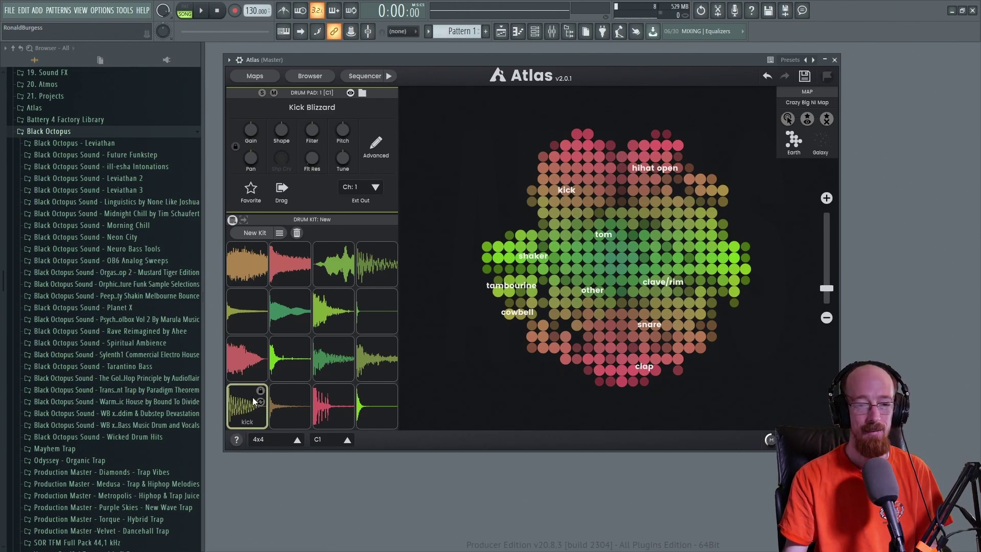
pyautogui.click(588, 224)
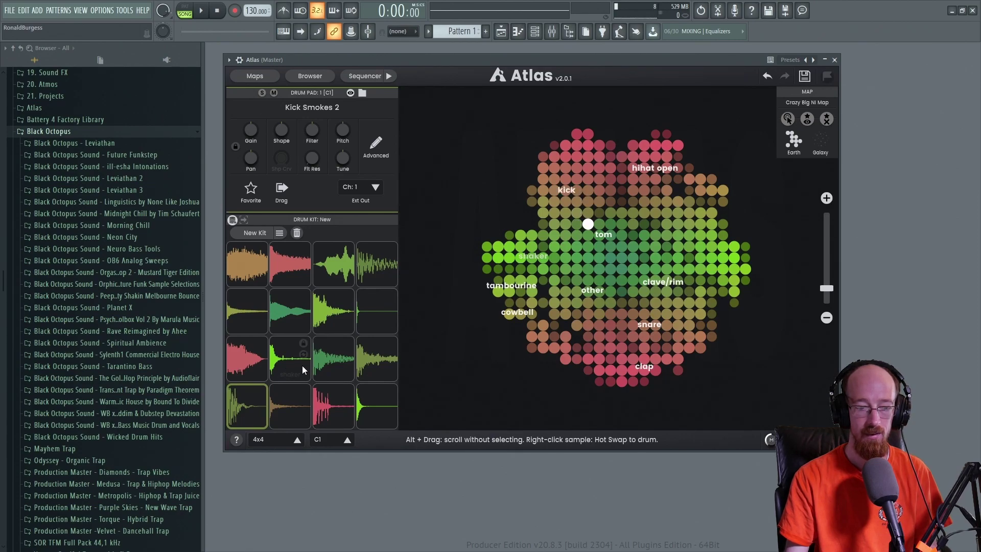
pyautogui.click(246, 412)
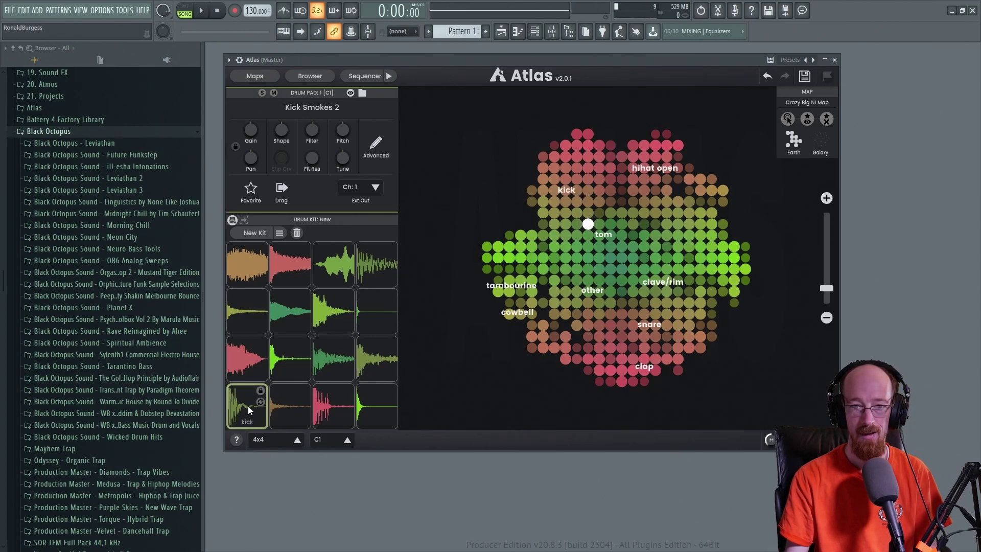
# Step: Replace the kick pad's sample with OpenHH Real Sad from the map's open hi-hat area and audition the pad
pyautogui.click(666, 168)
pyautogui.doubleClick(666, 168)
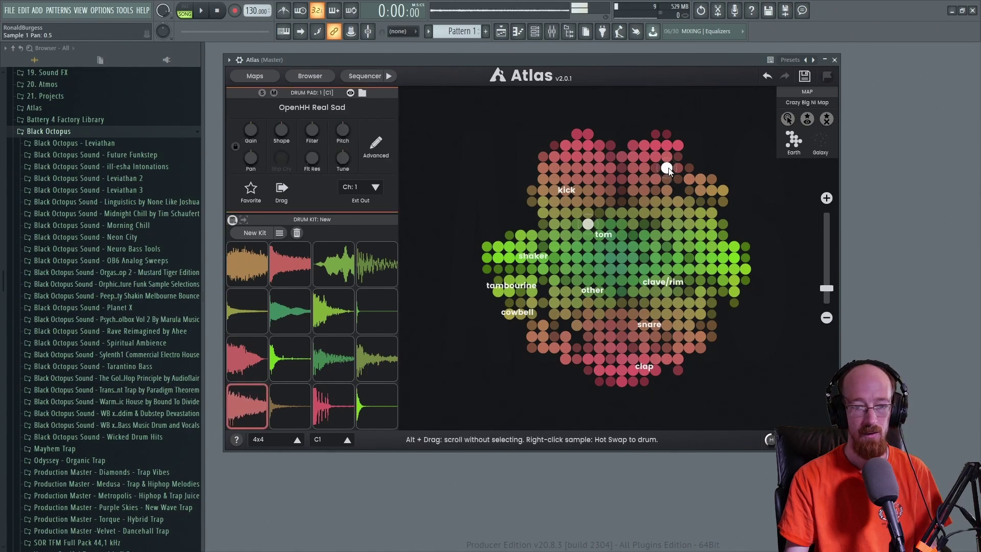
pyautogui.click(243, 411)
# Step: Generate a new kit, load the Kick Idontwantit sample from the map onto the first pad and audition it
pyautogui.click(256, 233)
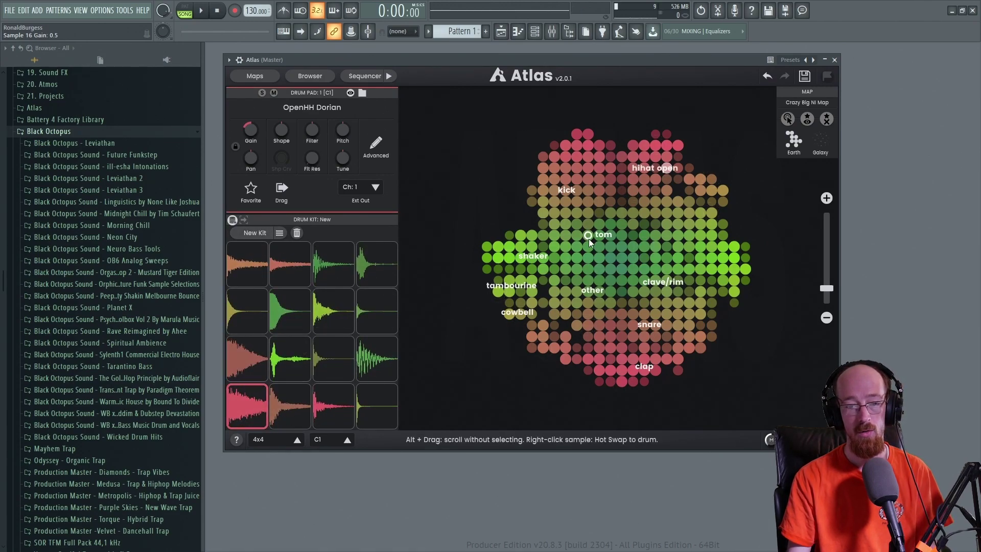
pyautogui.click(578, 190)
pyautogui.click(245, 409)
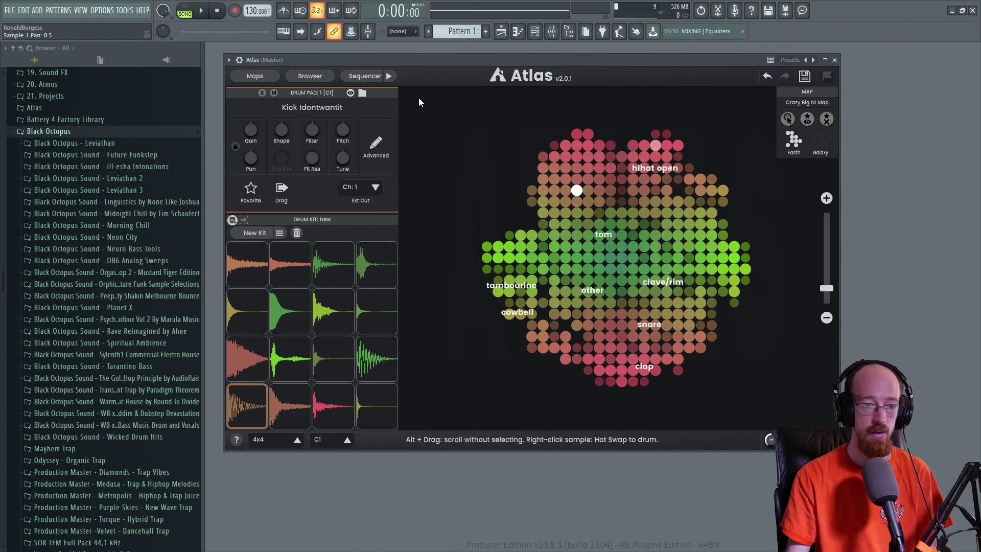
# Step: Show the sequencer, mute the upper two pad rows and the other pad beside the tom, and briefly play the sequence from the host
pyautogui.click(364, 77)
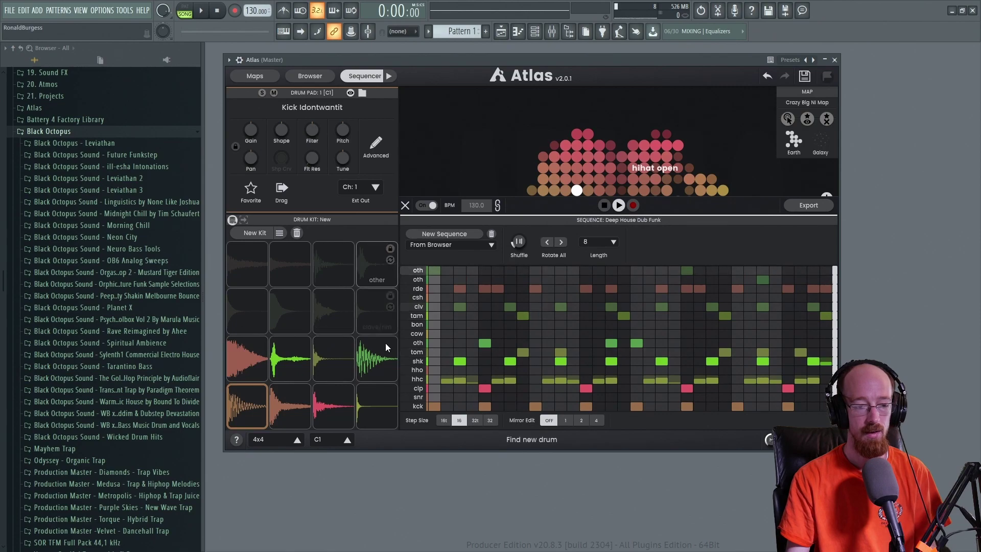
pyautogui.press('space')
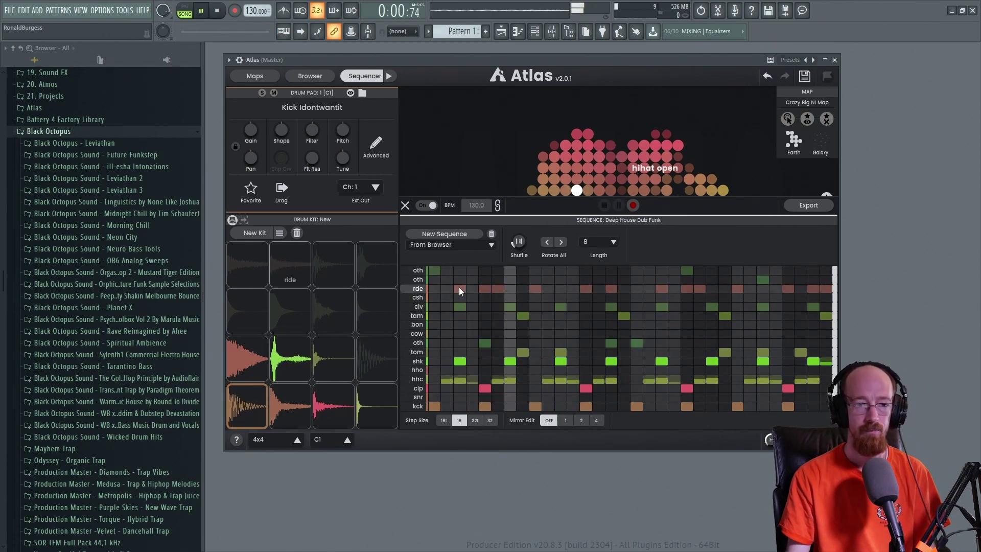
pyautogui.press('space')
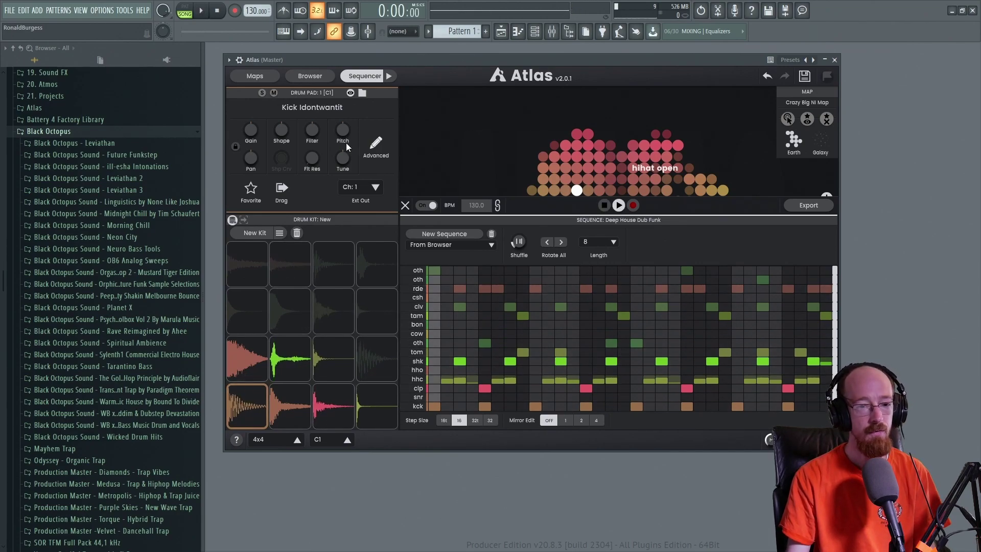
# Step: Hide and reshow the sequencer, and play the sequence briefly with its own transport
pyautogui.click(369, 75)
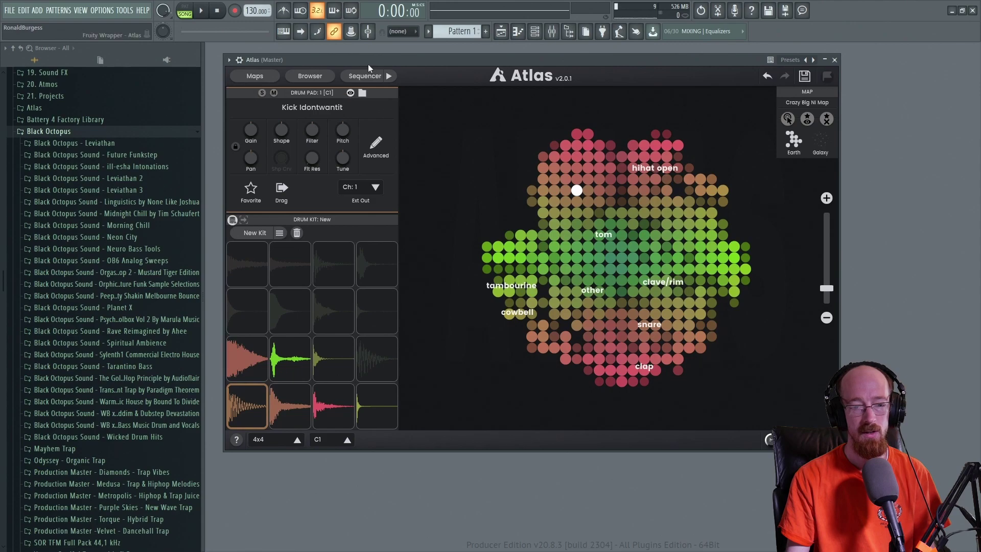
pyautogui.click(364, 76)
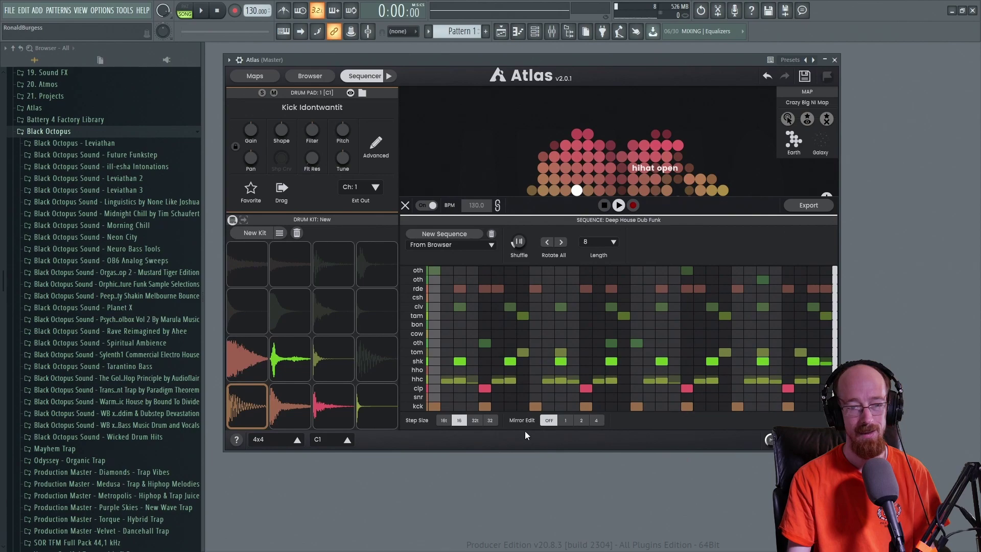
pyautogui.click(619, 205)
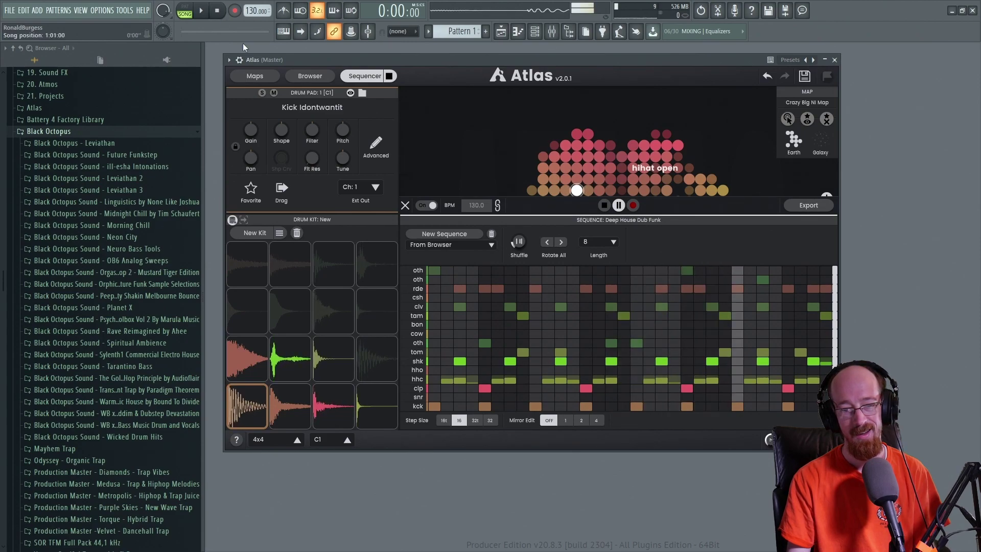
pyautogui.click(618, 205)
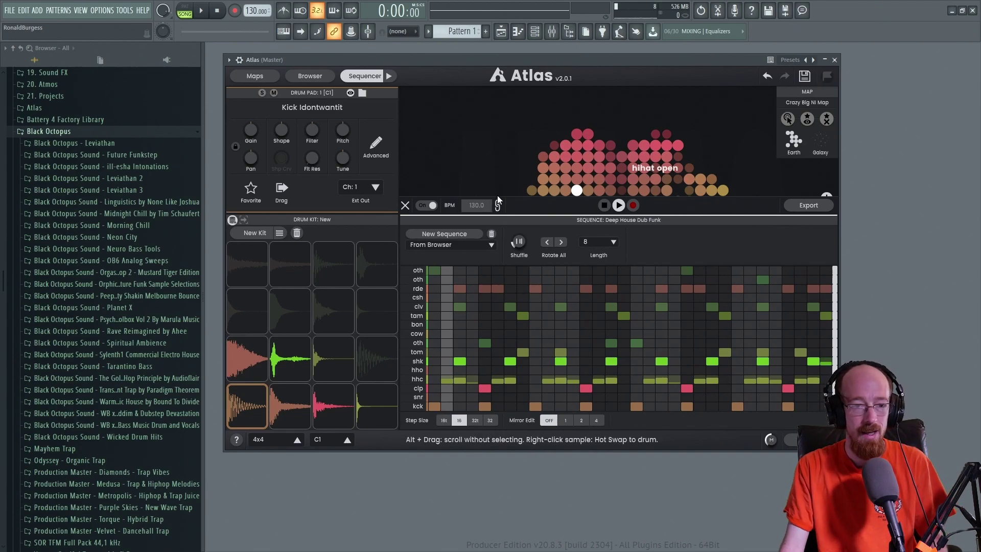
# Step: Hide the sequencer and play the sequence briefly from the host transport over the full sample map
pyautogui.click(366, 76)
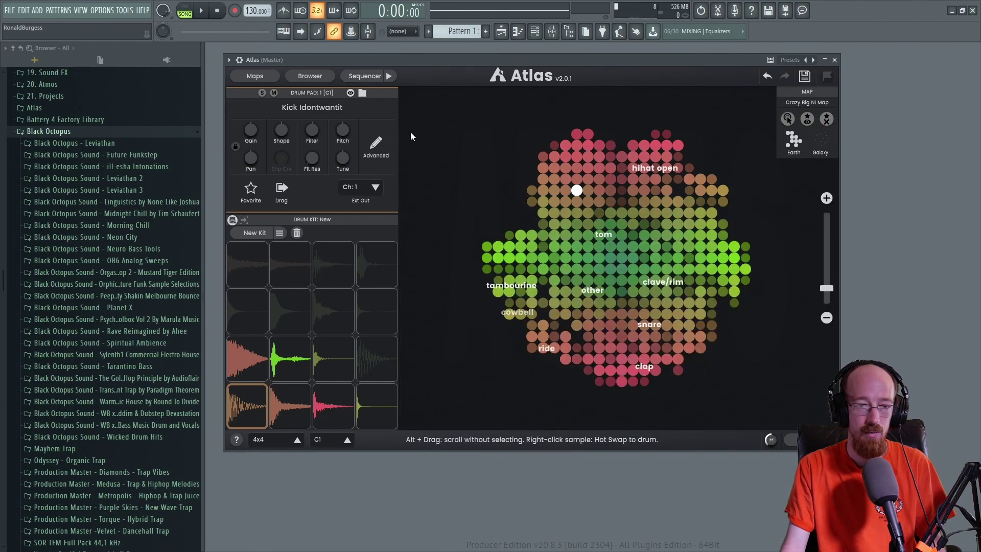
pyautogui.press('space')
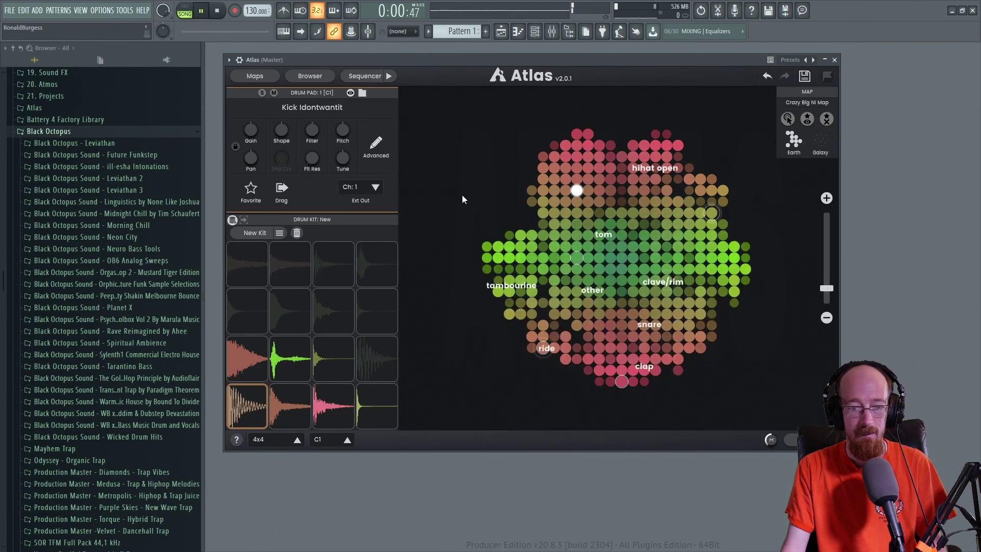
pyautogui.press('space')
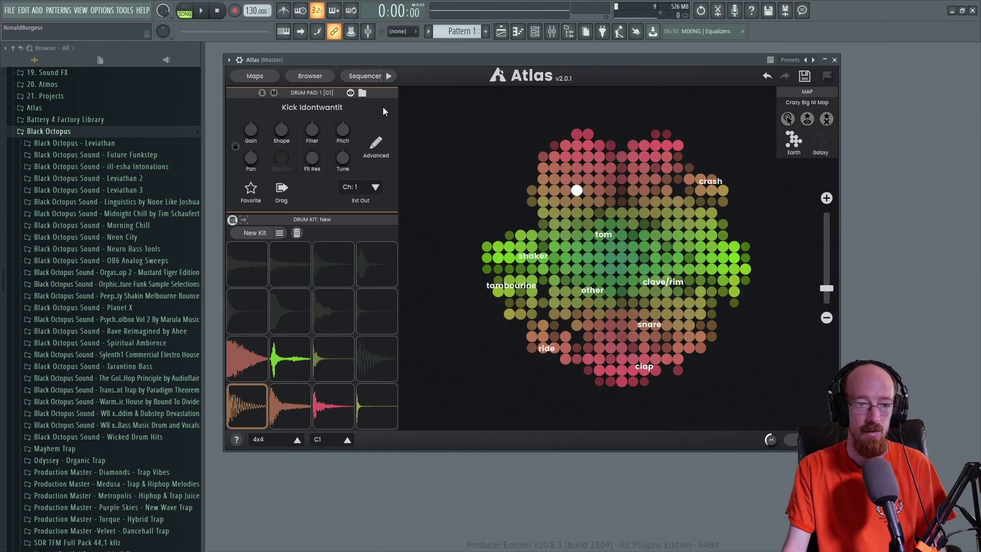
# Step: Show the sequencer, turn off its host tempo sync and test playback from the host transport
pyautogui.click(365, 76)
pyautogui.click(499, 206)
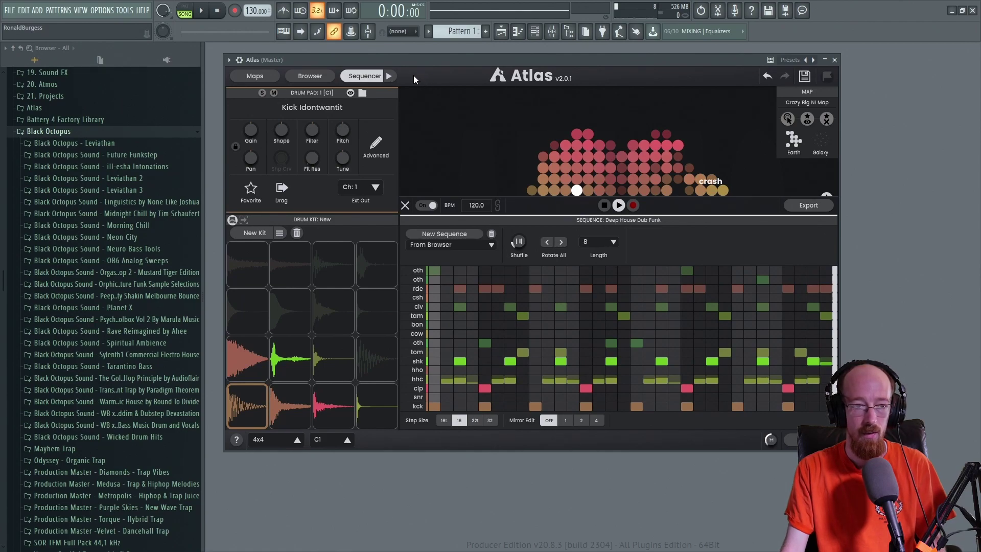
pyautogui.press('space')
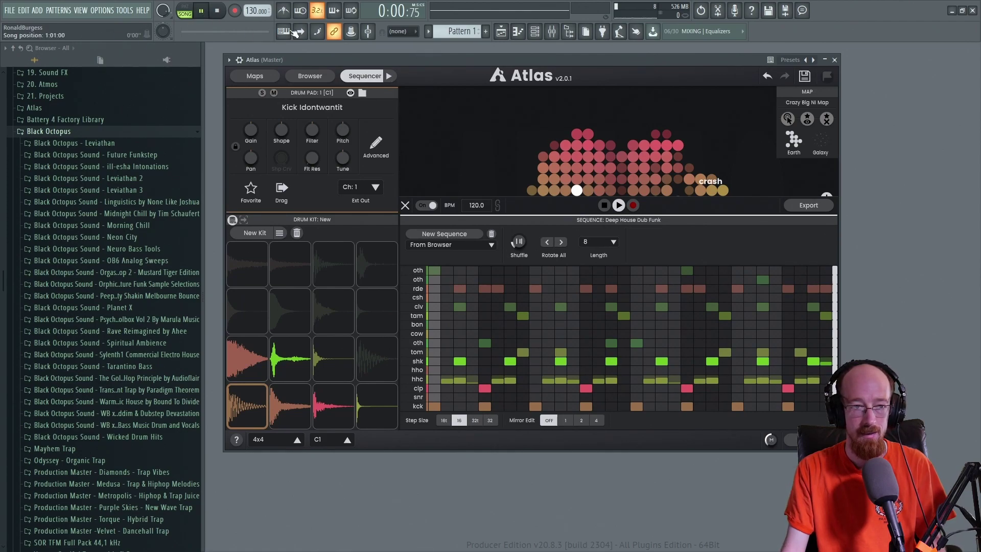
pyautogui.press('space')
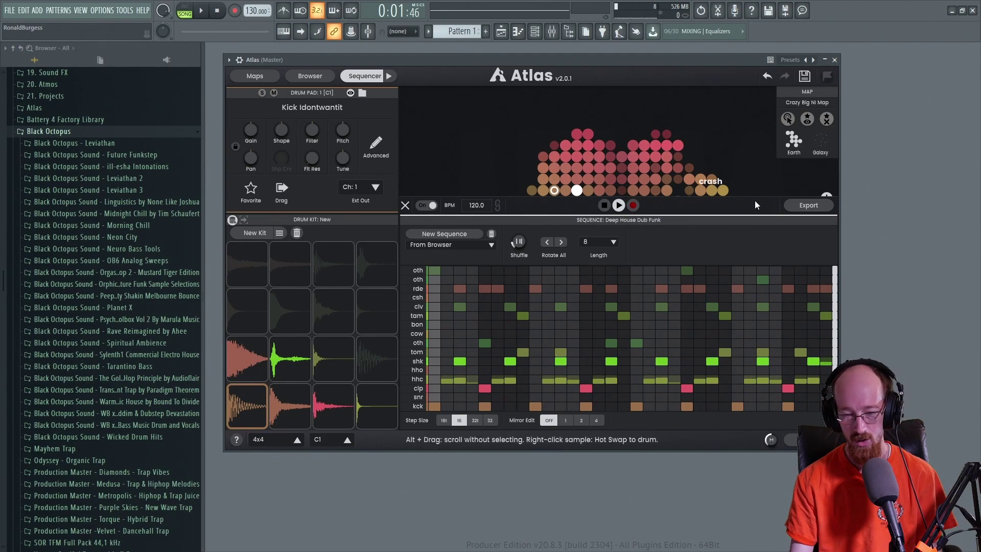
# Step: Render the tom, shaker, closed hi-hat, clap and kick tracks as MIDI stems with shuffle included
pyautogui.click(820, 207)
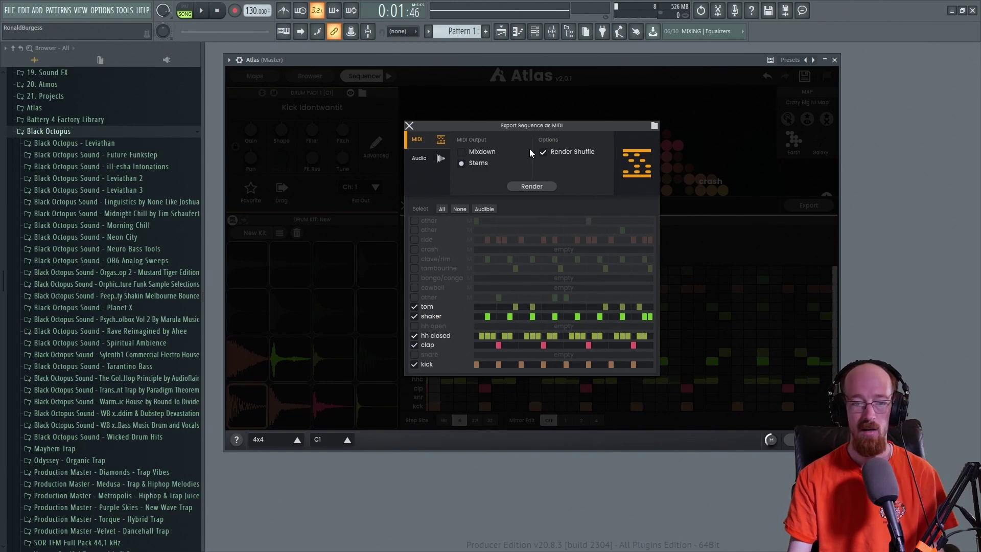
pyautogui.click(529, 188)
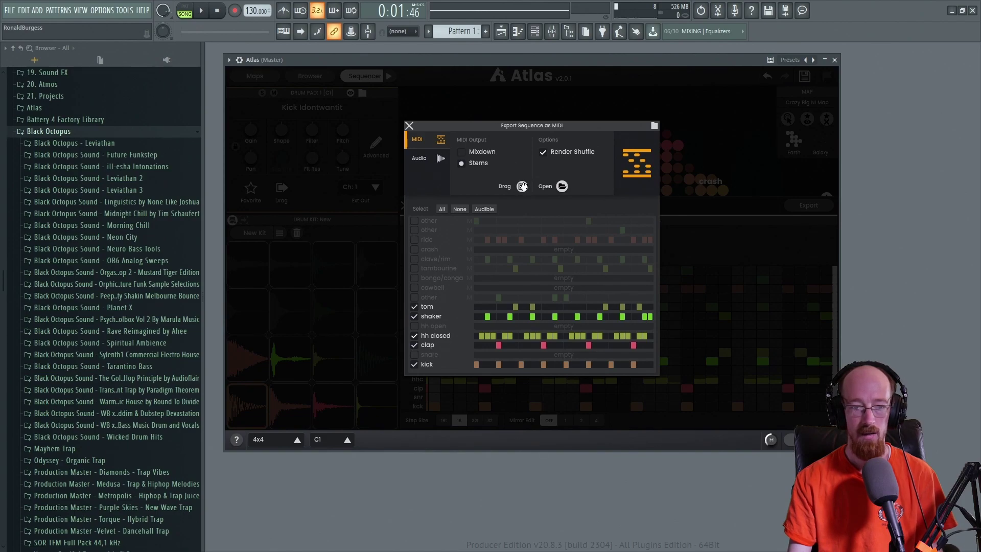
# Step: Move the Atlas window aside, show the channel rack and transfer the rendered MIDI stems onto the Kick channel
pyautogui.moveTo(463, 60); pyautogui.dragTo(639, 66)
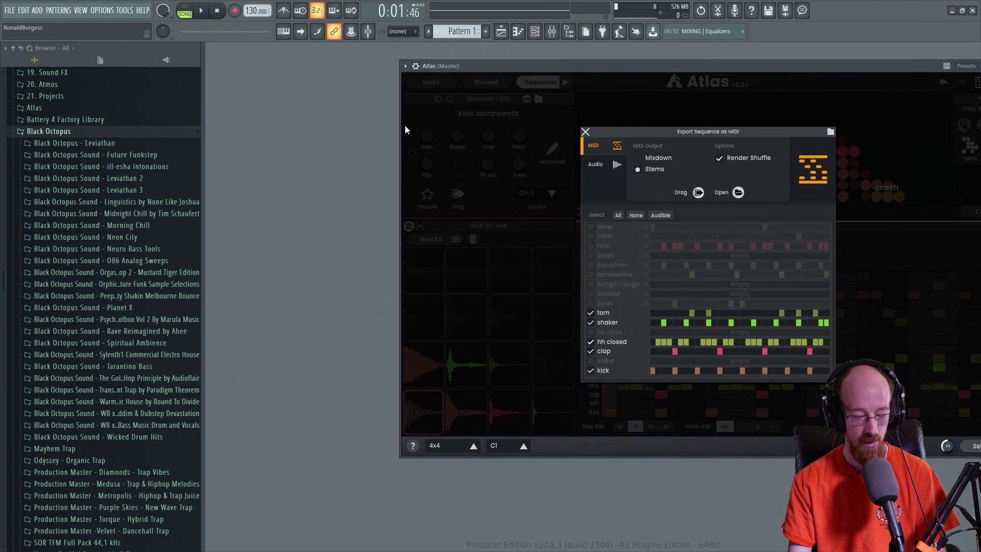
pyautogui.press('F5')
pyautogui.press('F5')
pyautogui.press('F6')
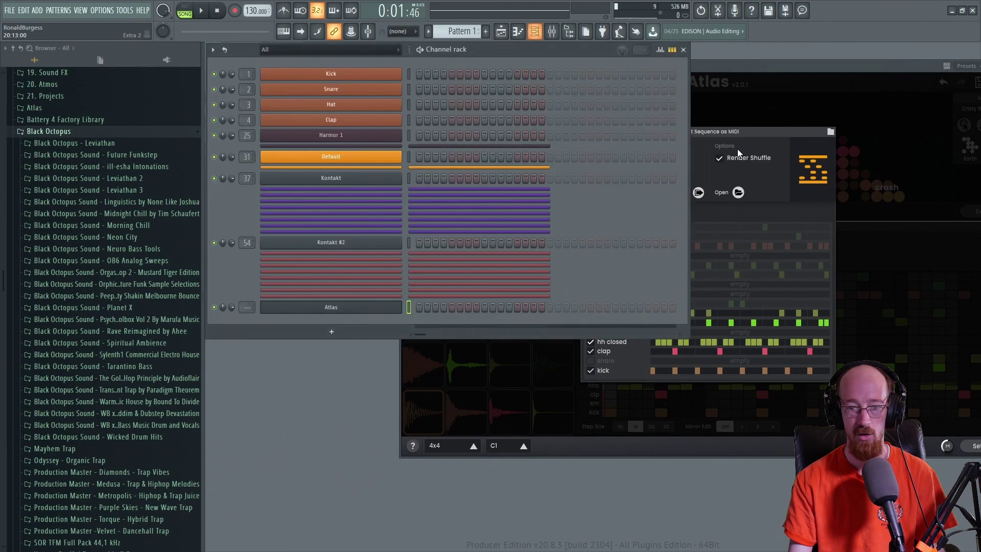
pyautogui.click(736, 133)
pyautogui.moveTo(699, 192); pyautogui.dragTo(694, 214)
pyautogui.moveTo(354, 317); pyautogui.dragTo(332, 76)
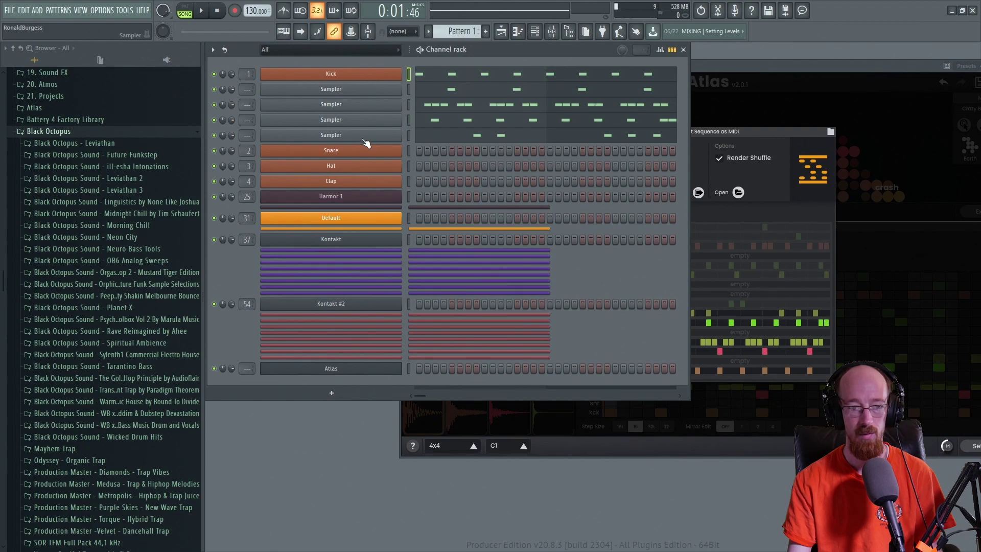
# Step: Close the MIDI export dialog and select the muted other pad beside the tom
pyautogui.click(753, 131)
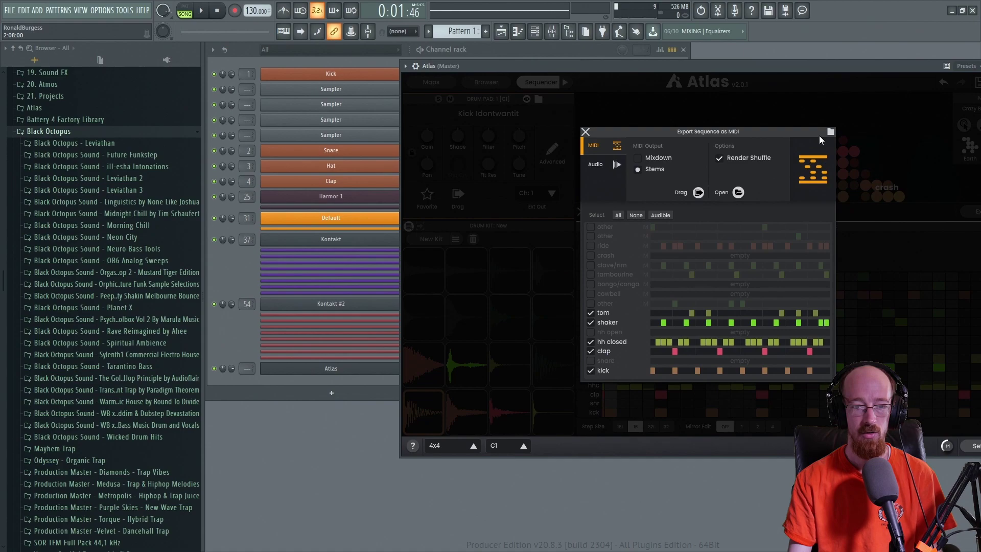
pyautogui.click(585, 132)
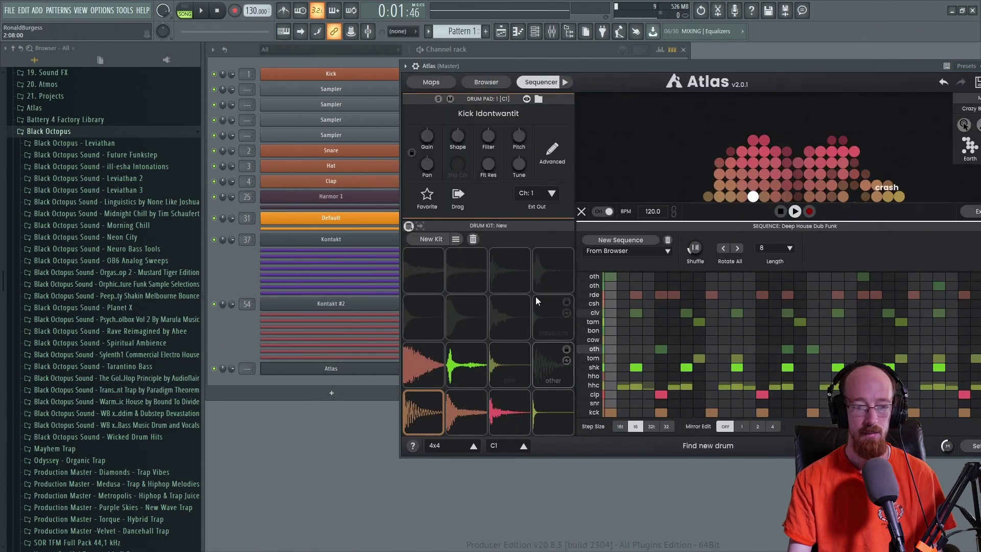
pyautogui.click(549, 364)
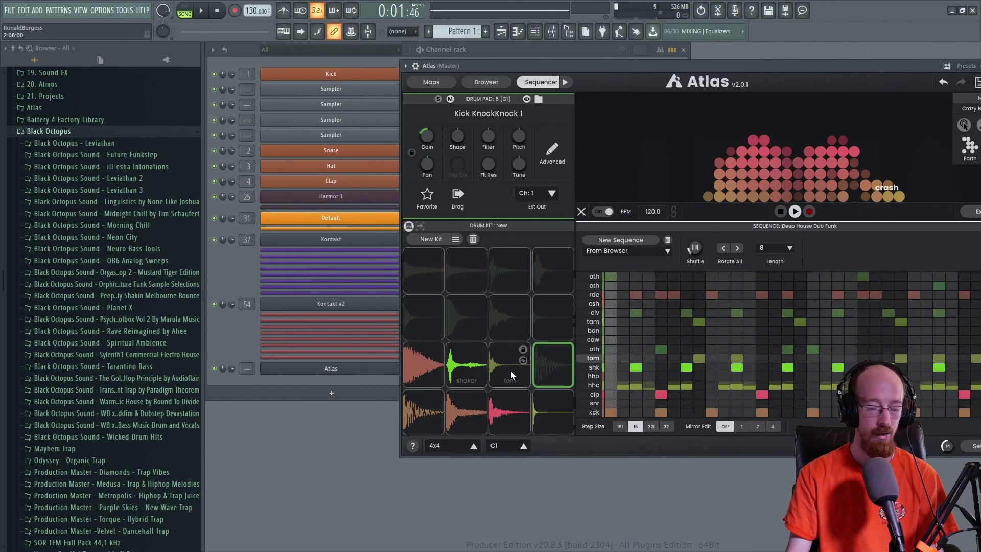
# Step: Load the kit's kick, snare, clap and closed hi-hat samples onto the first four channels and select the open hi-hat pad
pyautogui.moveTo(416, 416); pyautogui.dragTo(329, 72)
pyautogui.moveTo(467, 419); pyautogui.dragTo(308, 91)
pyautogui.moveTo(501, 422); pyautogui.dragTo(319, 108)
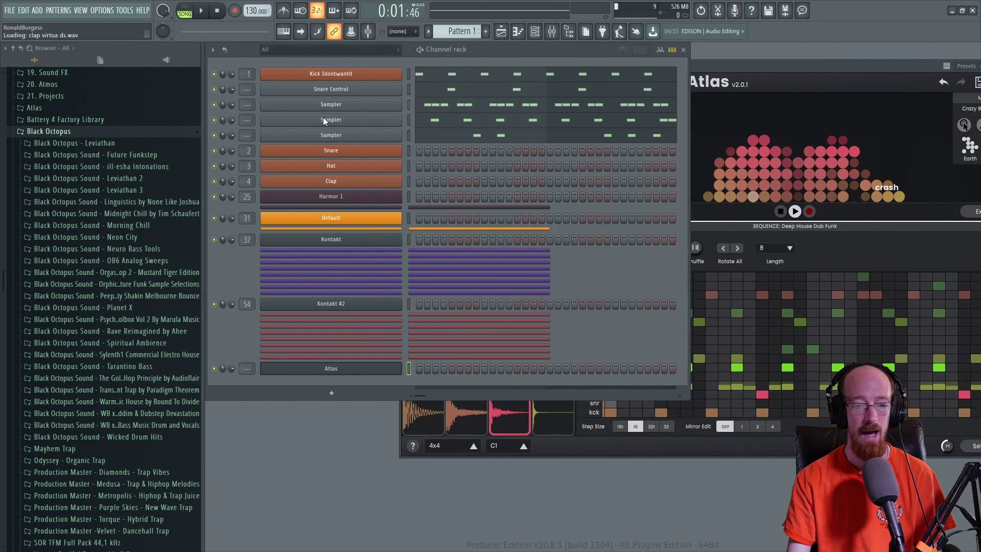
pyautogui.moveTo(550, 419); pyautogui.dragTo(325, 118)
pyautogui.click(566, 447)
pyautogui.moveTo(418, 371); pyautogui.dragTo(335, 137)
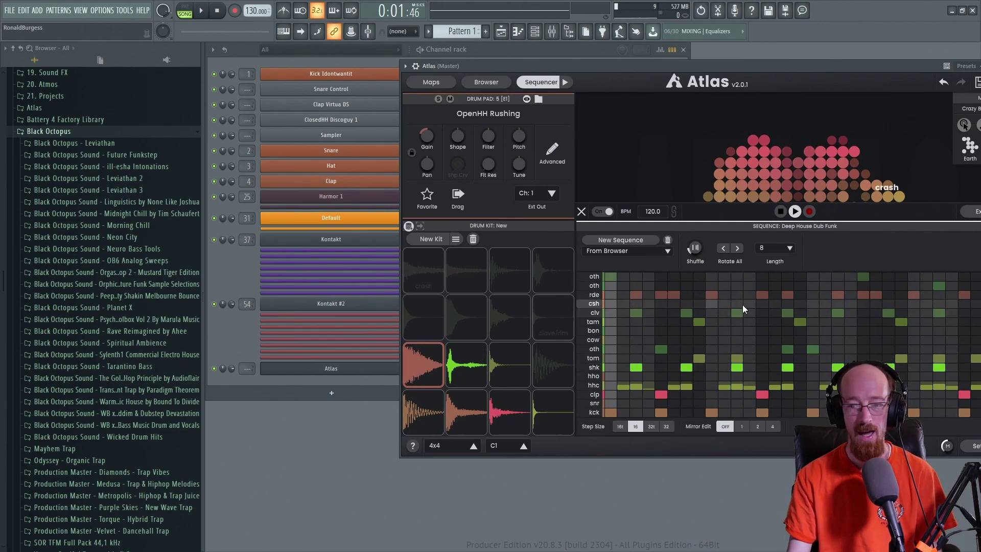
# Step: Check which tracks are chosen for MIDI export and close the export dialog
pyautogui.click(974, 211)
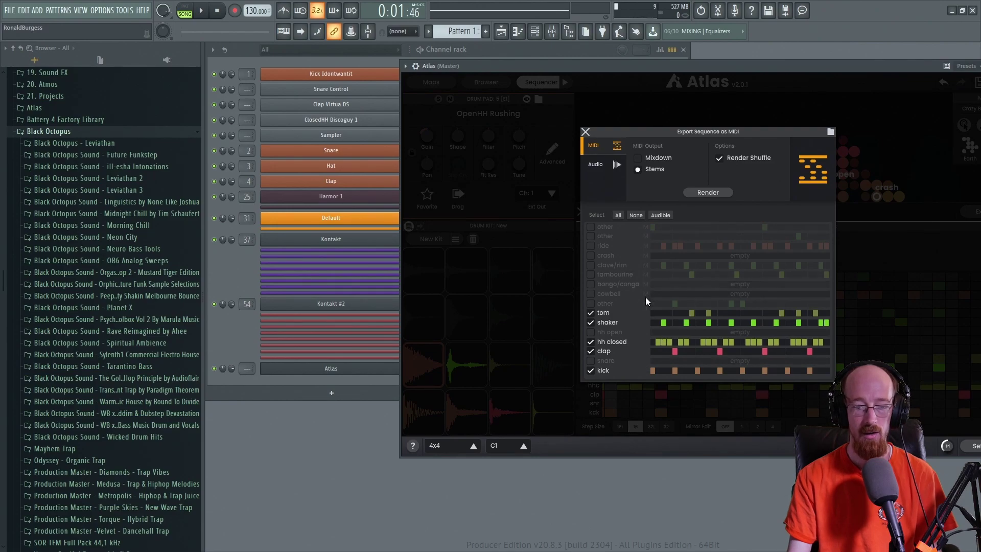
pyautogui.click(493, 306)
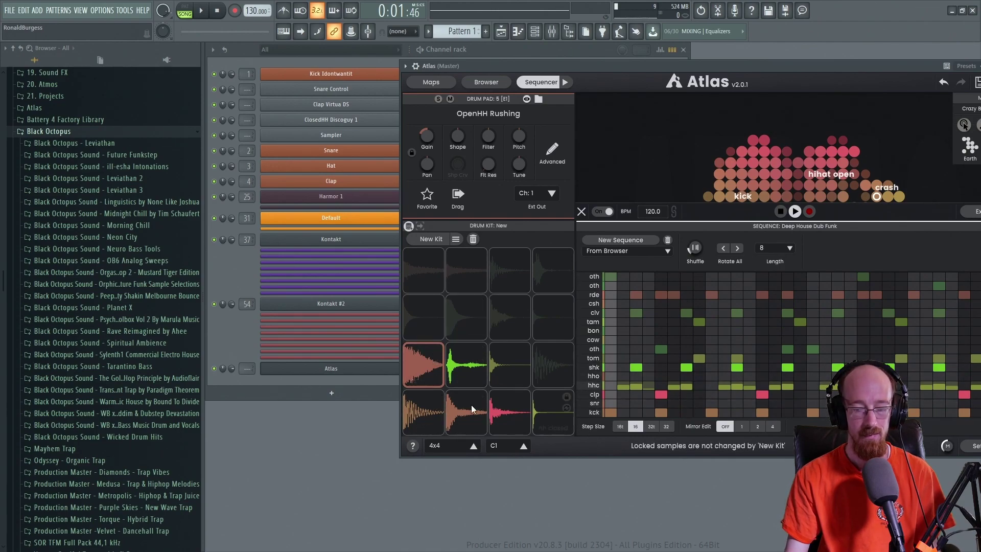
# Step: Hide the browser and reposition the Atlas window beside the channel names of the channel rack
pyautogui.moveTo(627, 66); pyautogui.dragTo(432, 55)
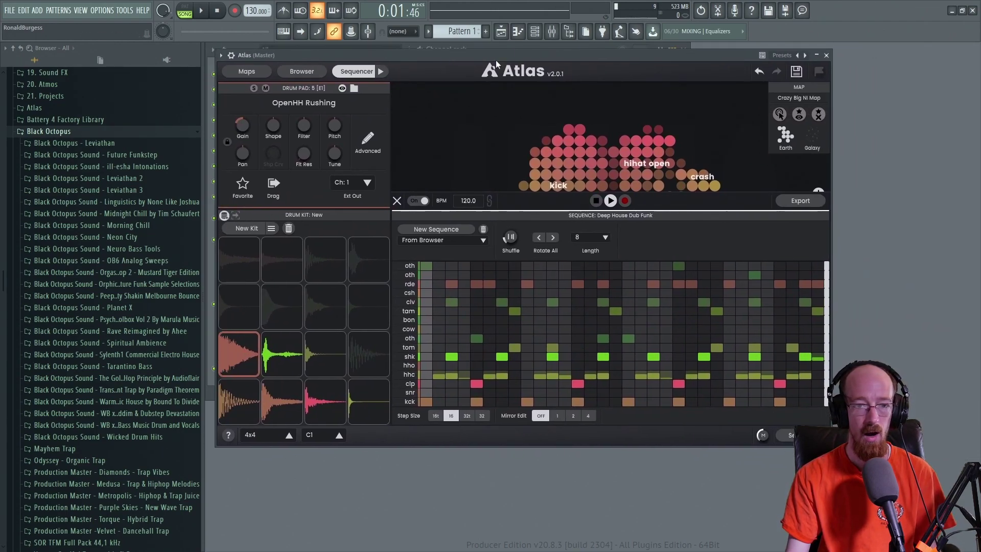
pyautogui.click(570, 32)
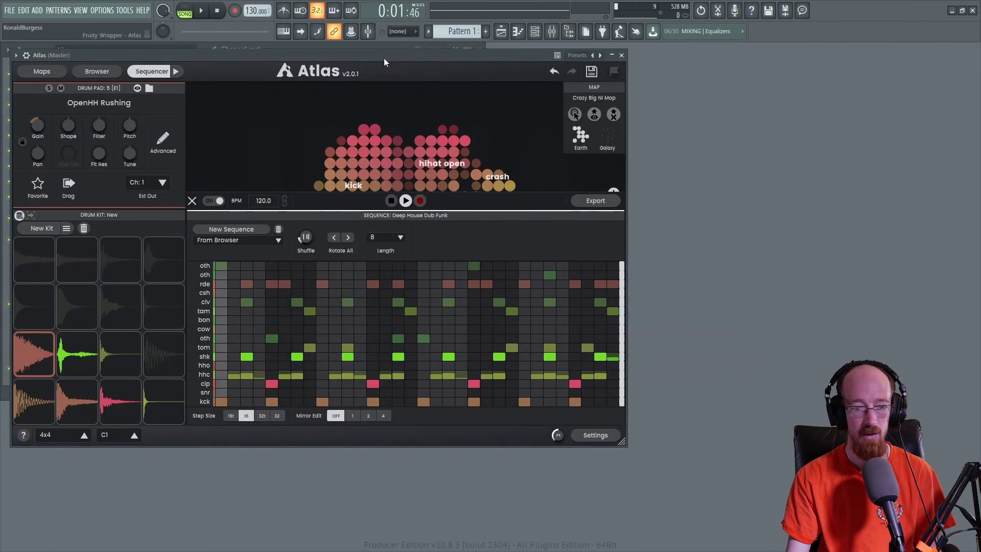
pyautogui.moveTo(385, 57); pyautogui.dragTo(547, 59)
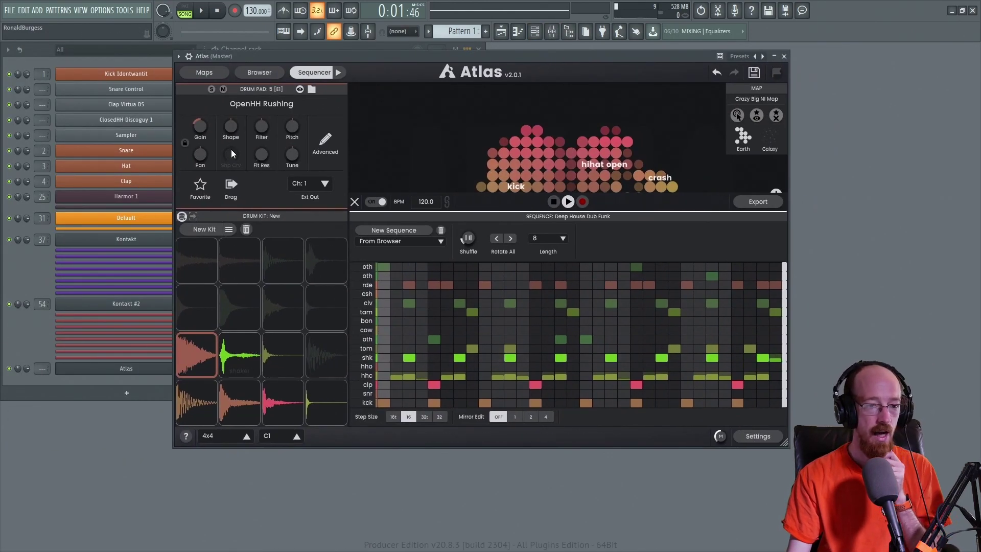
# Step: Bring the channel rack forward, switch to pattern mode and briefly audition Pattern 1
pyautogui.click(214, 75)
pyautogui.click(105, 60)
pyautogui.click(184, 10)
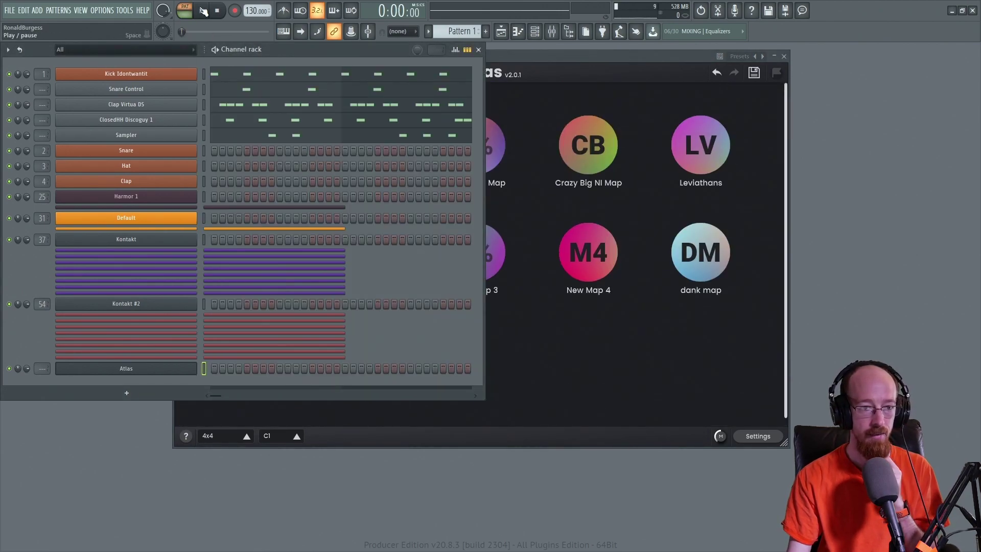
pyautogui.click(200, 10)
pyautogui.click(217, 11)
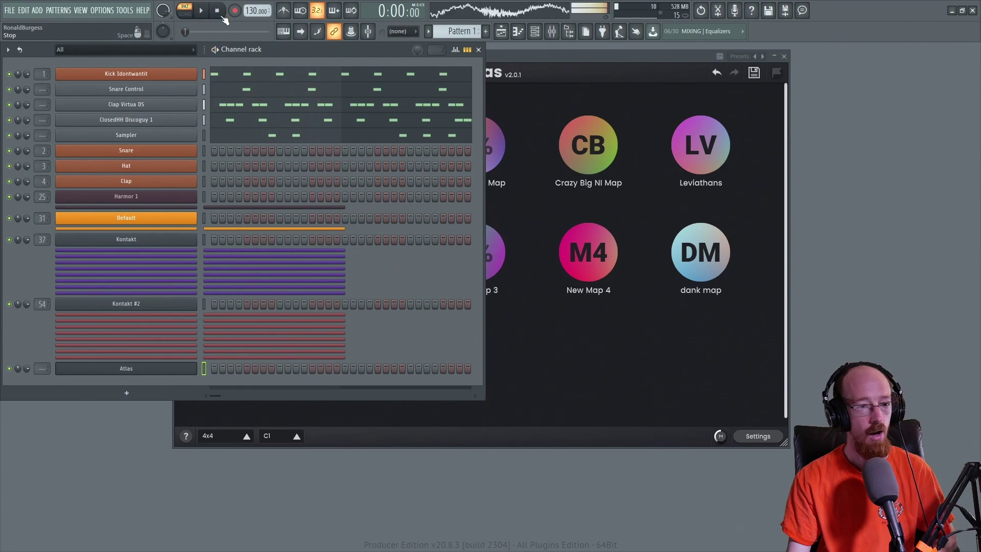
# Step: Inspect the kick channel's notes in the piano roll and check the Atlas root note and MIDI export options
pyautogui.click(236, 75)
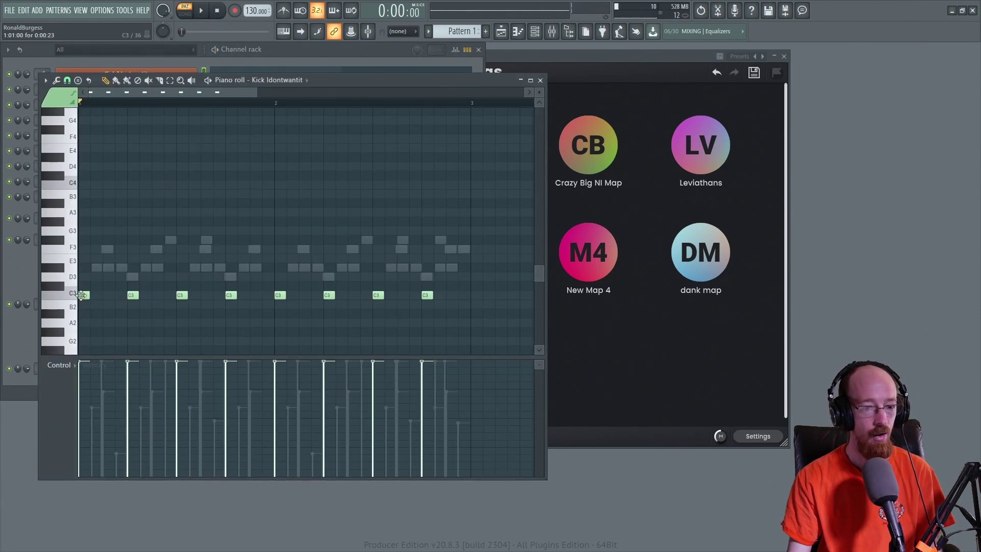
pyautogui.hotkey('ctrl', 'a')
pyautogui.click(663, 371)
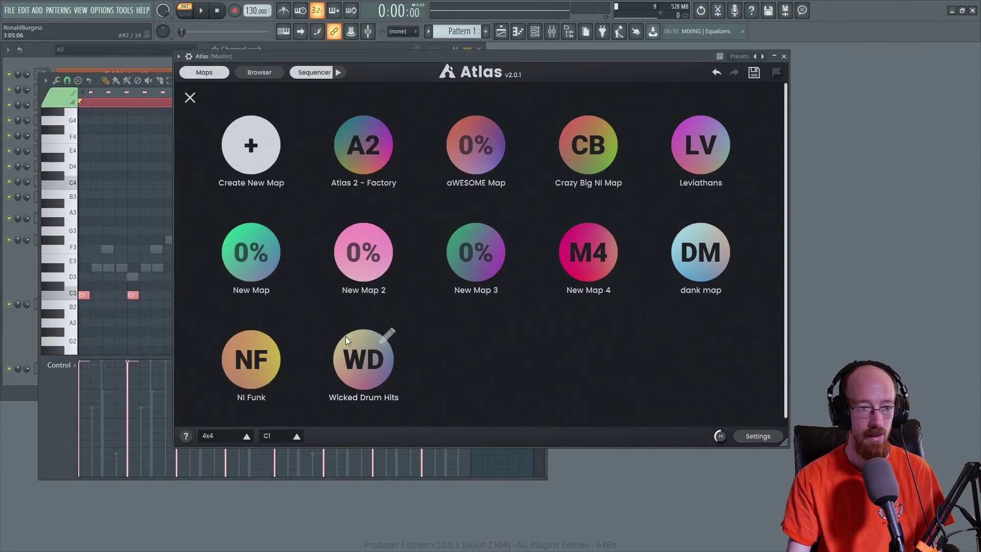
pyautogui.click(313, 72)
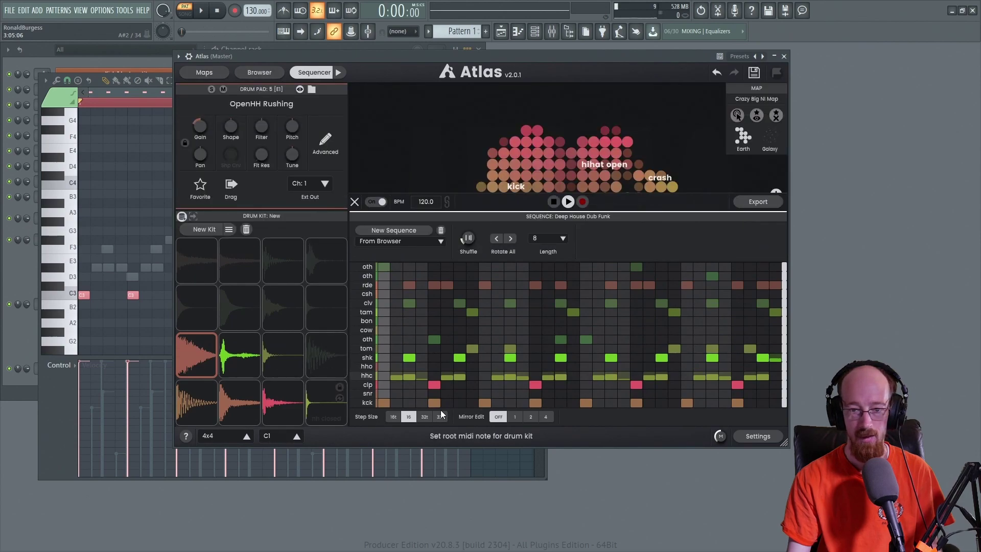
pyautogui.click(758, 202)
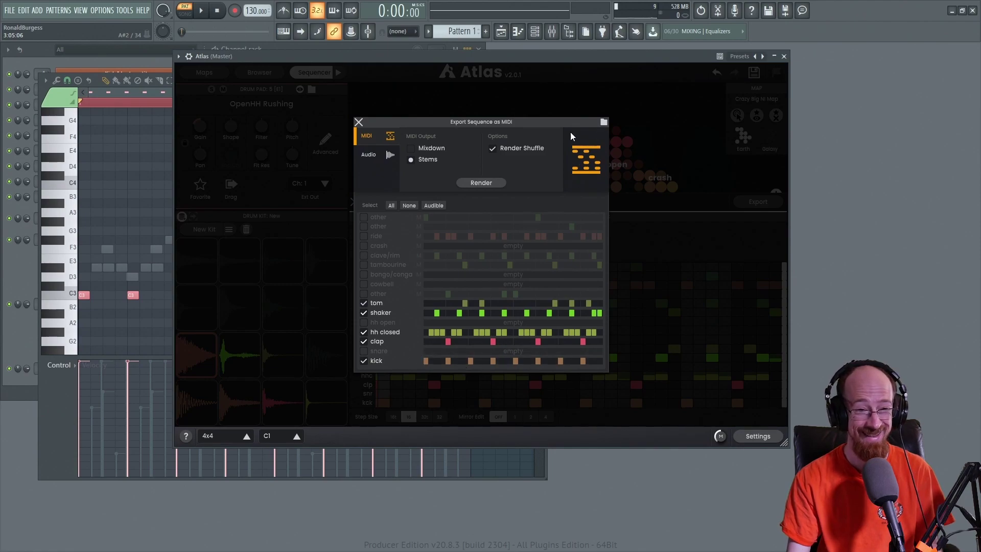
pyautogui.click(358, 123)
pyautogui.click(11, 251)
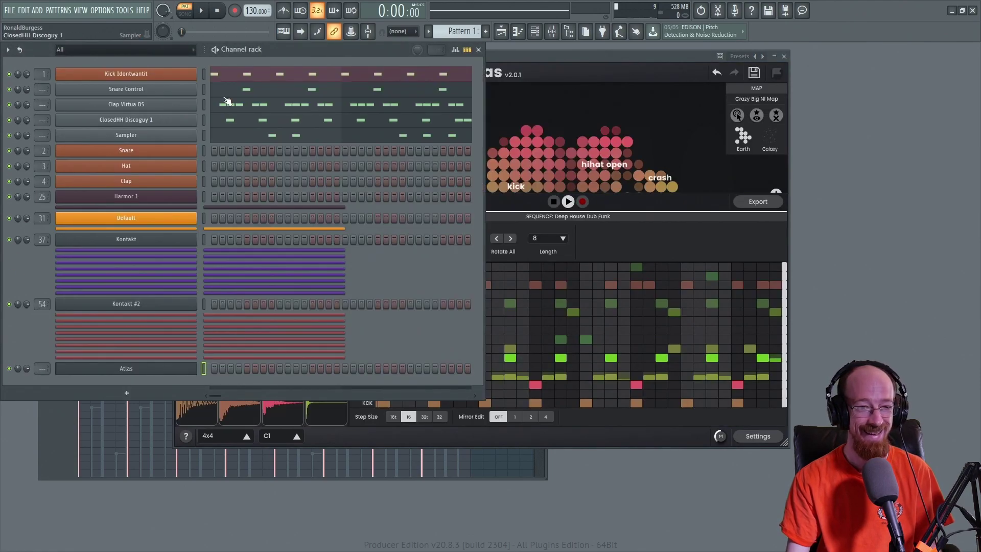
# Step: Transpose all notes of the Kick Idontwantit channel up two octaves in the piano roll
pyautogui.click(297, 77)
pyautogui.hotkey('ctrl', 'a')
pyautogui.press('Up')
pyautogui.press('Up')
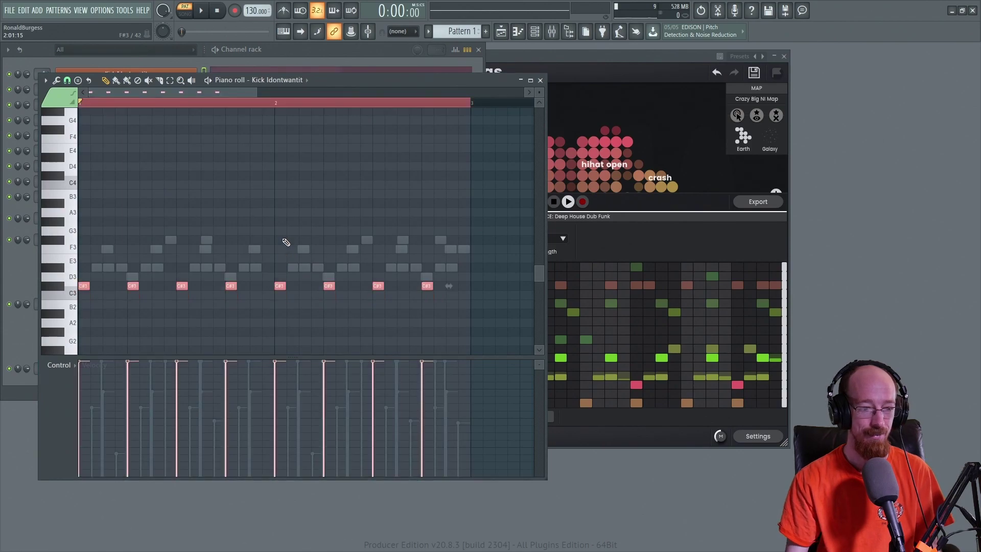
pyautogui.press('Down')
pyautogui.press('Down')
pyautogui.hotkey('ctrl', 'Up')
pyautogui.hotkey('ctrl', 'Up')
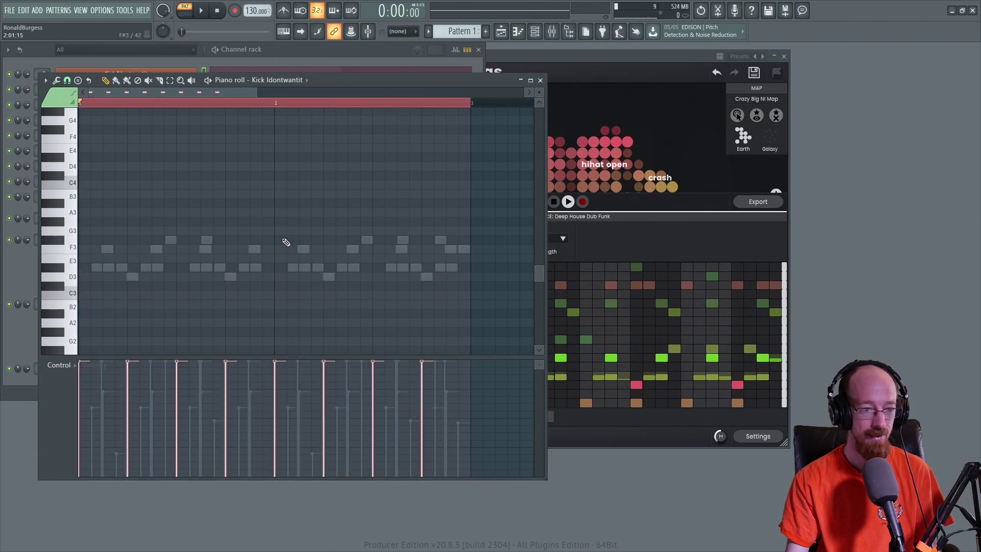
pyautogui.hotkey('ctrl', 'd')
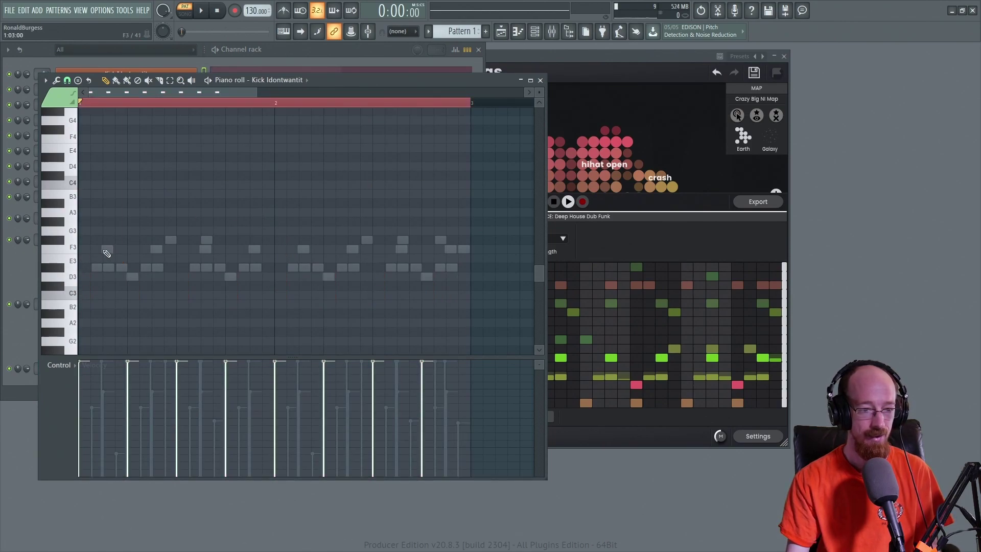
# Step: Transpose all notes of the ClosedHH Discoguy 1 and Clap Virtua DS channels up two octaves
pyautogui.doubleClick(105, 249)
pyautogui.hotkey('ctrl', 'a')
pyautogui.hotkey('ctrl', 'Up')
pyautogui.hotkey('ctrl', 'Up')
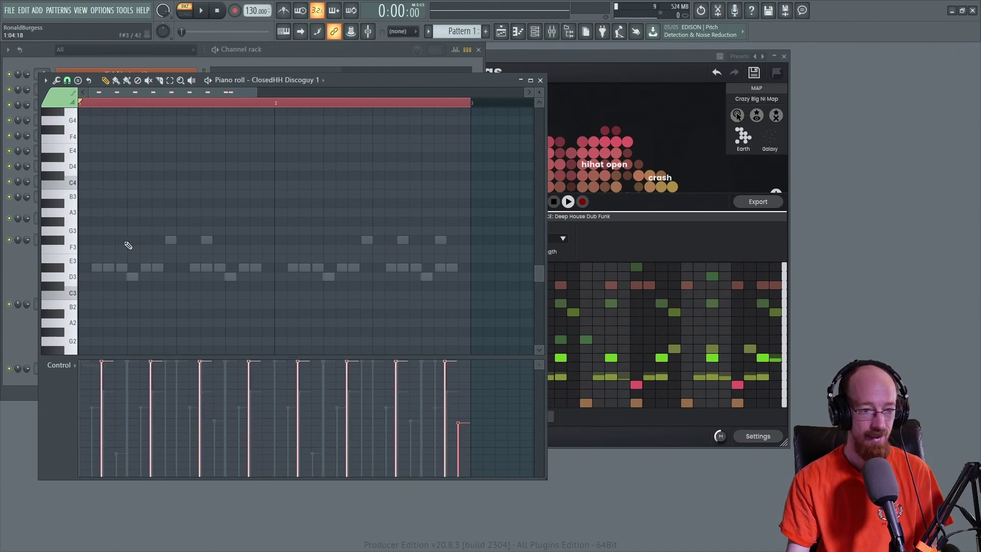
pyautogui.doubleClick(108, 269)
pyautogui.hotkey('ctrl', 'a')
pyautogui.hotkey('ctrl', 'Up')
pyautogui.hotkey('ctrl', 'Up')
# Step: Transpose all notes of the Snare Control channel and the Sampler channel up two octaves
pyautogui.doubleClick(132, 277)
pyautogui.hotkey('ctrl', 'a')
pyautogui.hotkey('ctrl', 'Up')
pyautogui.hotkey('ctrl', 'Up')
pyautogui.doubleClick(171, 241)
pyautogui.hotkey('ctrl', 'a')
pyautogui.hotkey('ctrl', 'Up')
pyautogui.hotkey('ctrl', 'Up')
# Step: Audition the transposed pattern, close the piano roll and bring the Atlas window forward before stopping playback
pyautogui.press('space')
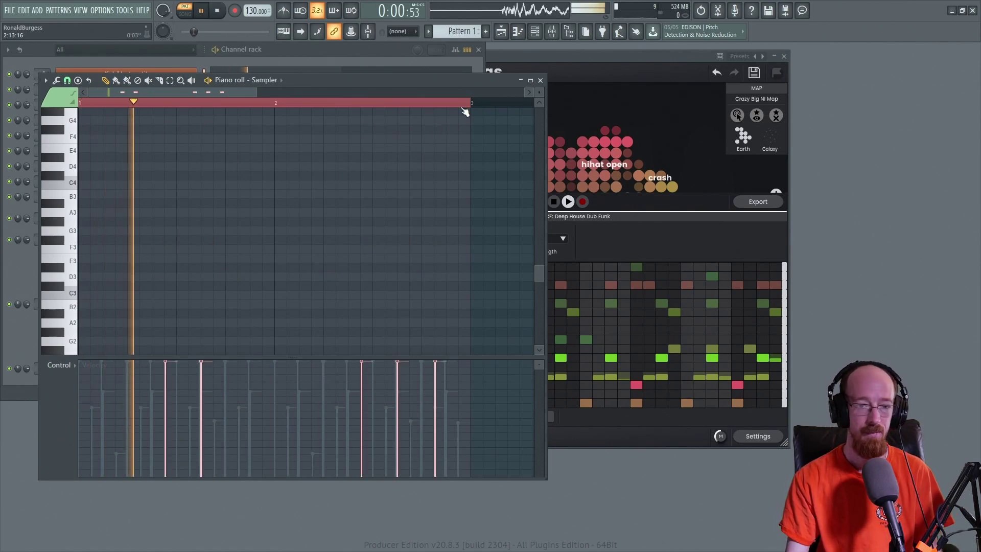
pyautogui.click(541, 80)
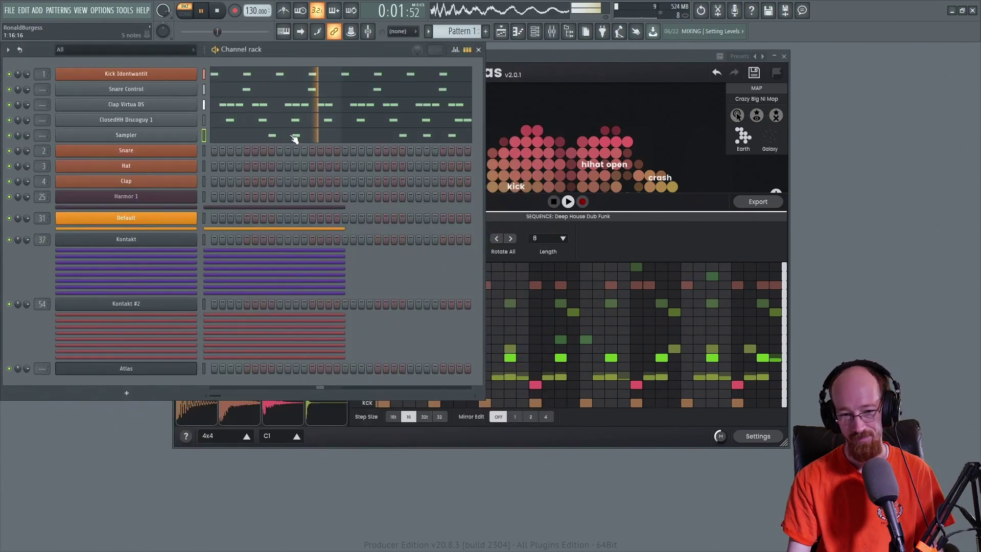
pyautogui.click(587, 62)
pyautogui.press('space')
# Step: Set the drum kit's root MIDI note to C3, render the MIDI stems and transfer them onto new channels below Atlas
pyautogui.click(271, 438)
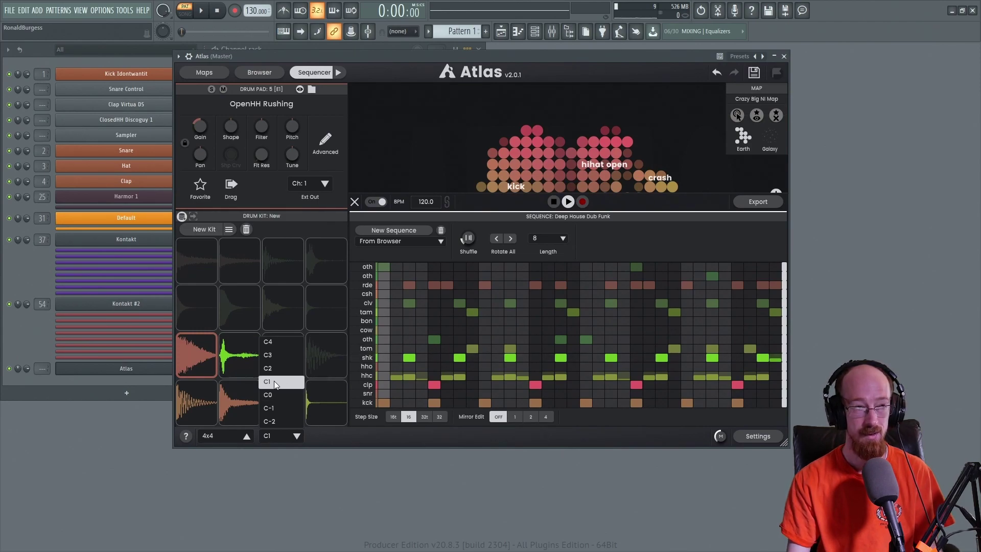
pyautogui.click(268, 355)
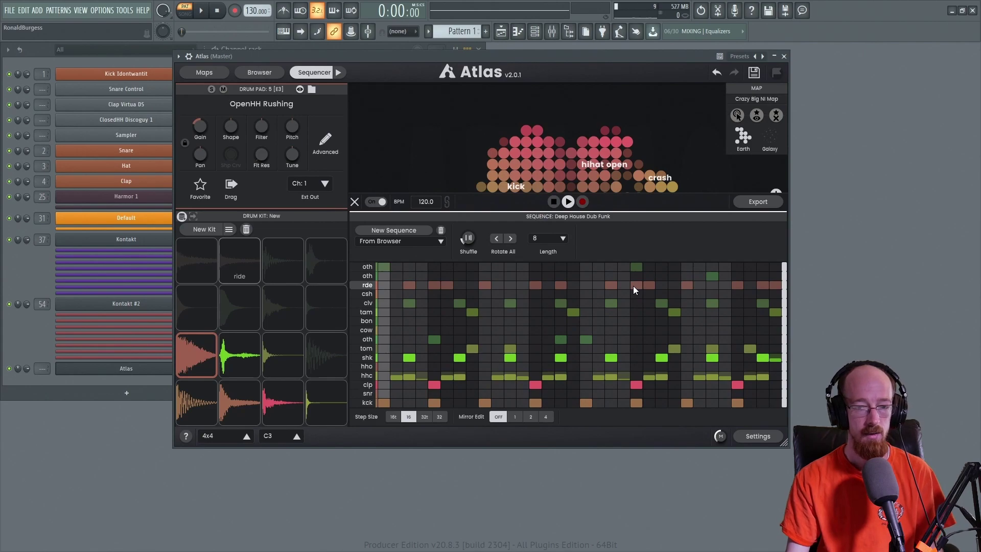
pyautogui.click(759, 202)
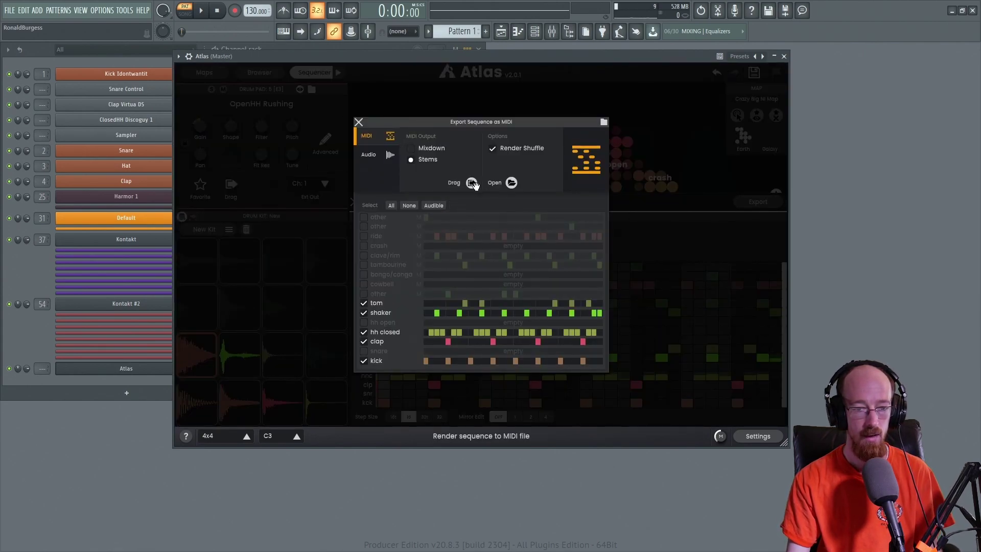
pyautogui.moveTo(128, 388); pyautogui.dragTo(133, 376)
# Step: Inspect the new kick stem's notes in the piano roll, then return to Atlas and close the export dialog
pyautogui.click(286, 390)
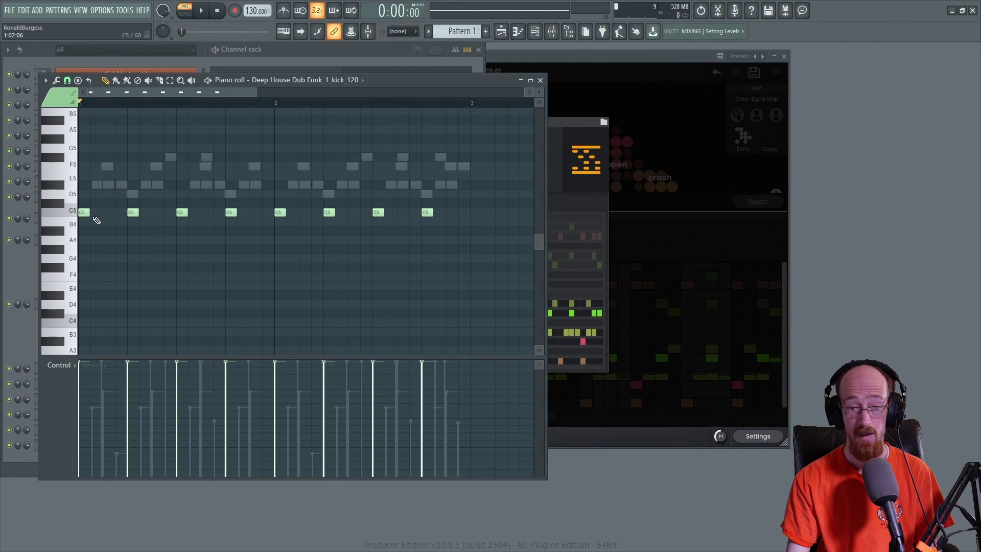
pyautogui.click(589, 200)
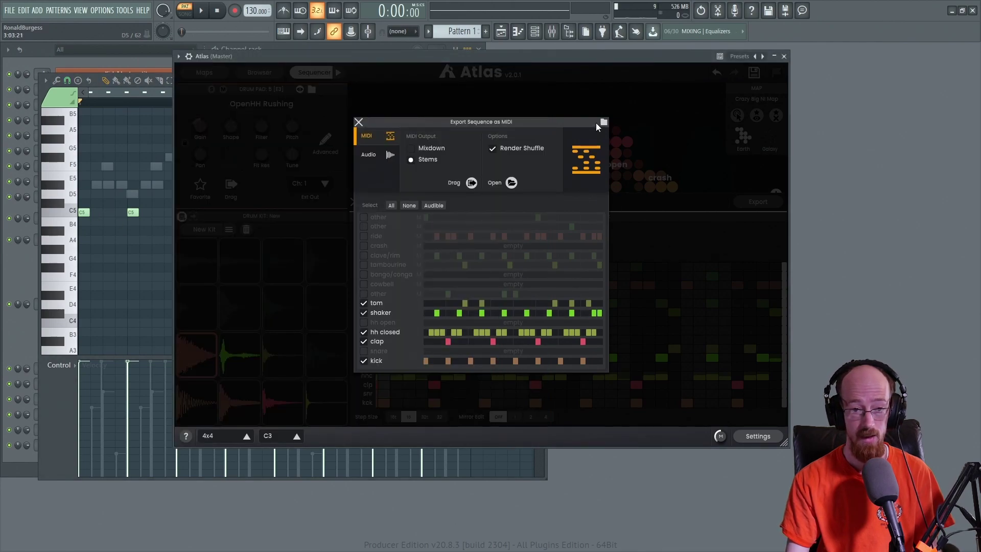
pyautogui.click(359, 123)
# Step: Set the drum kit's root MIDI note to C-2 and render the MIDI stems again
pyautogui.click(282, 436)
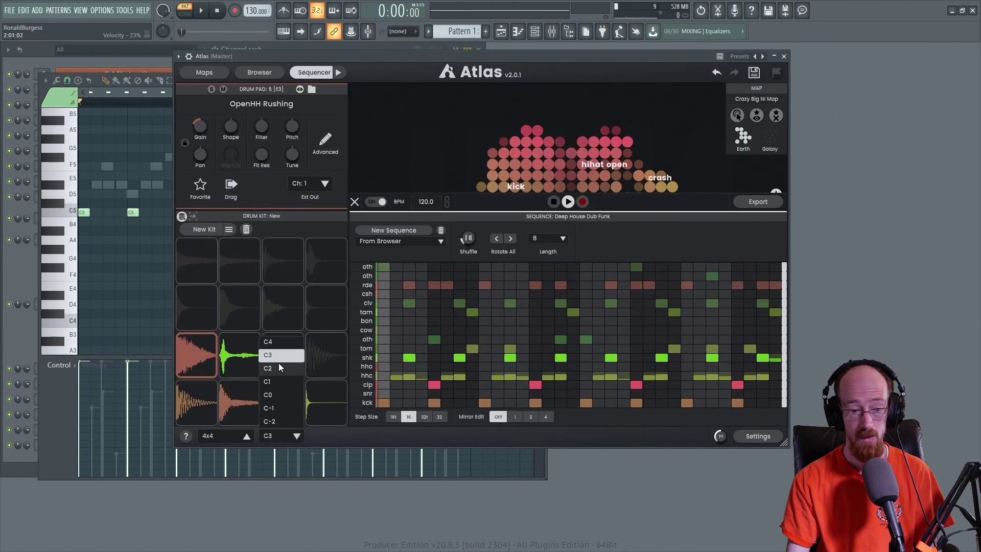
pyautogui.click(282, 421)
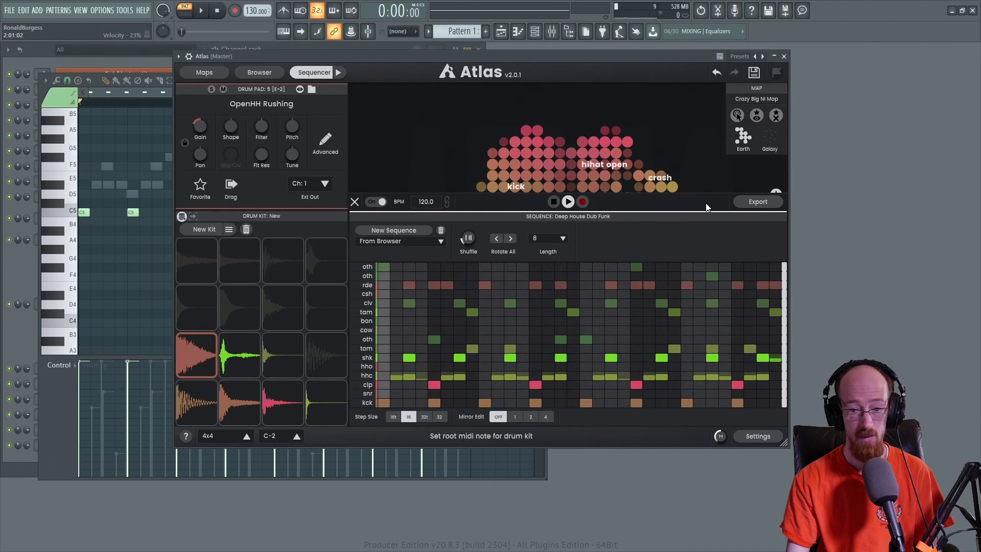
pyautogui.click(758, 201)
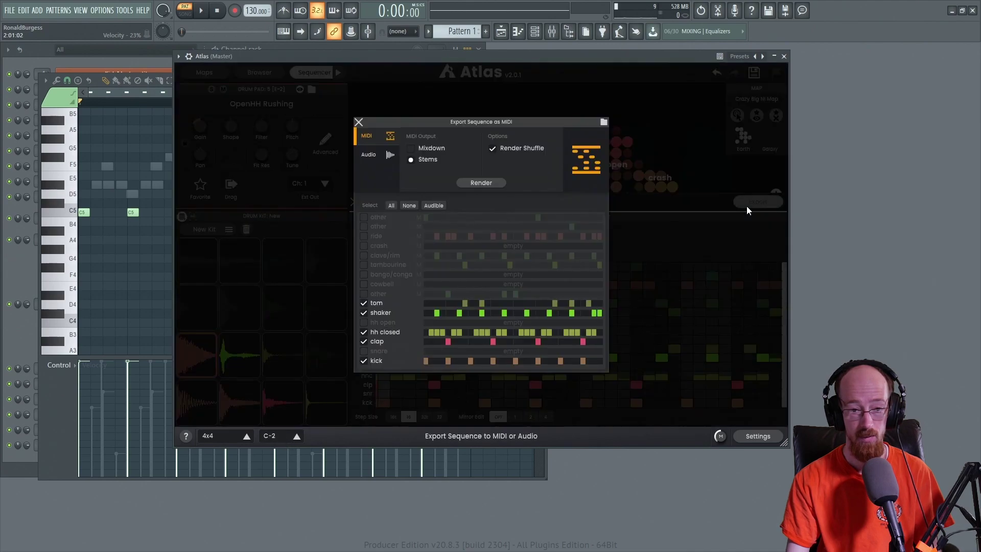
pyautogui.click(481, 183)
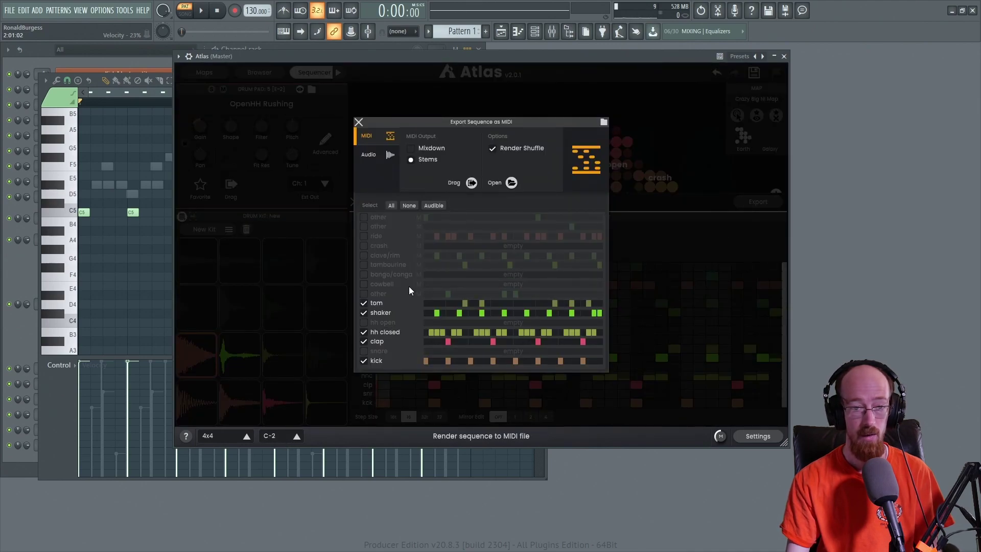
# Step: View the audio export options and return to the MIDI export options
pyautogui.click(369, 154)
pyautogui.click(363, 135)
pyautogui.click(375, 156)
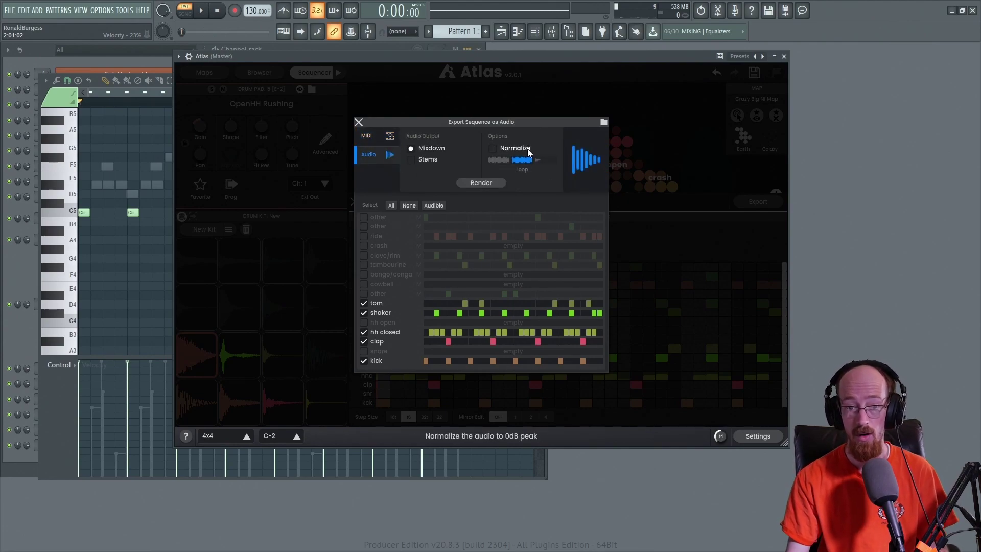
pyautogui.click(367, 137)
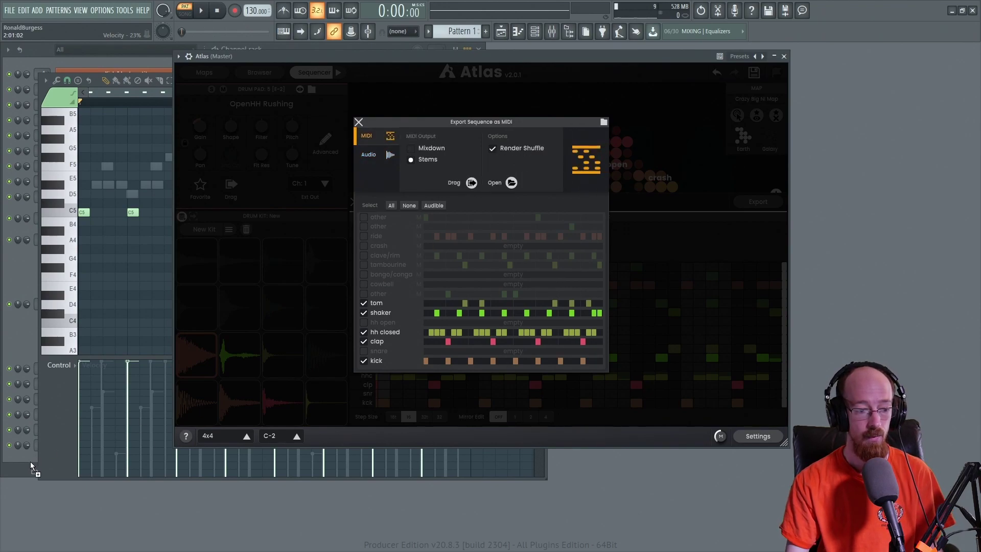
# Step: Transfer the newly rendered MIDI stems onto additional channels and inspect the closed hi-hat stem's notes in the piano roll
pyautogui.moveTo(27, 455); pyautogui.dragTo(28, 456)
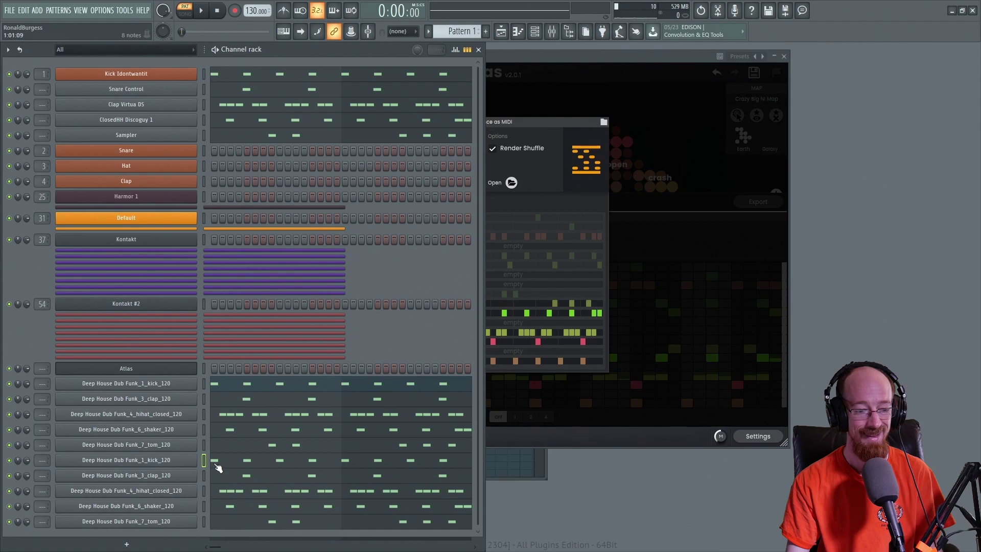
pyautogui.click(240, 494)
pyautogui.scroll(3, 175, 280)
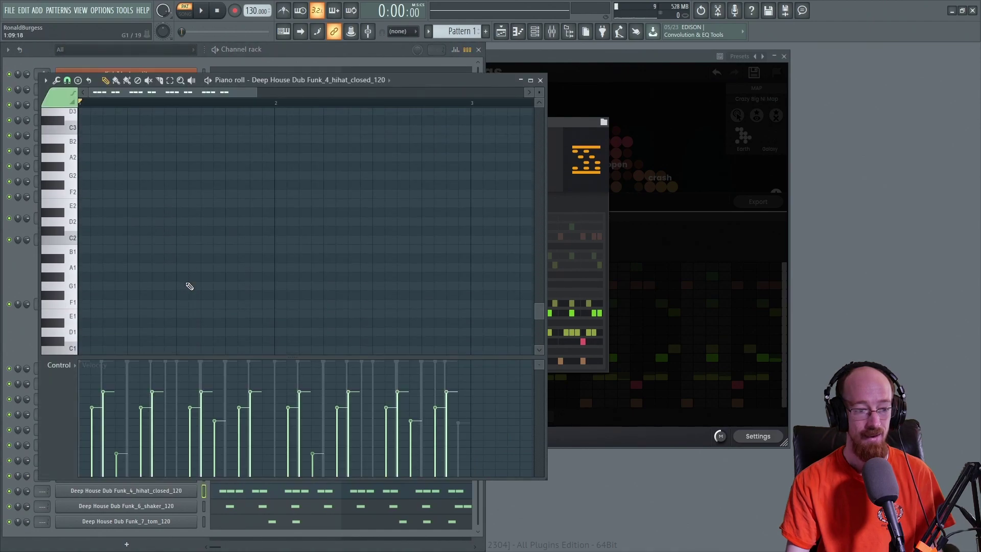
pyautogui.click(540, 80)
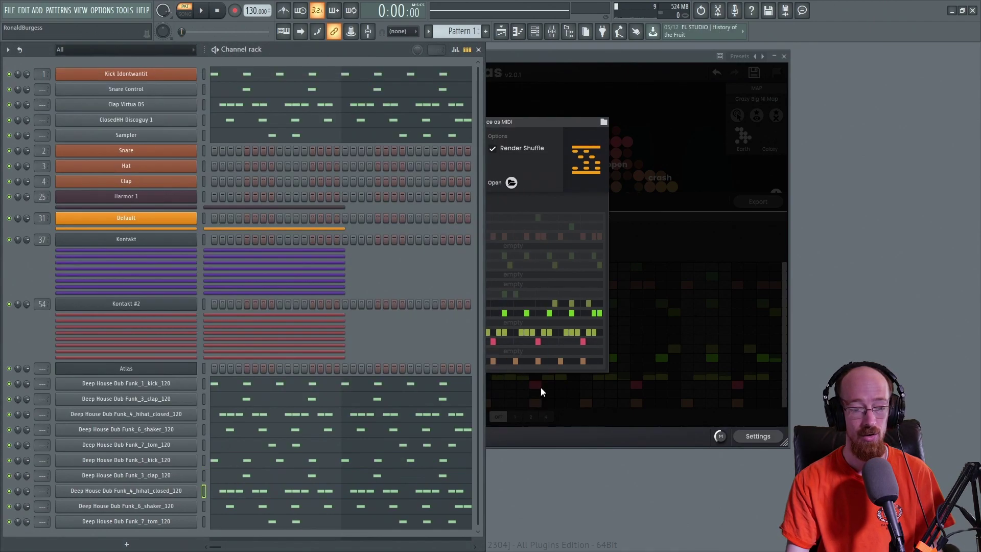
# Step: Set the drum kit's root MIDI note to C3 and close the MIDI export dialog
pyautogui.click(541, 387)
pyautogui.click(277, 436)
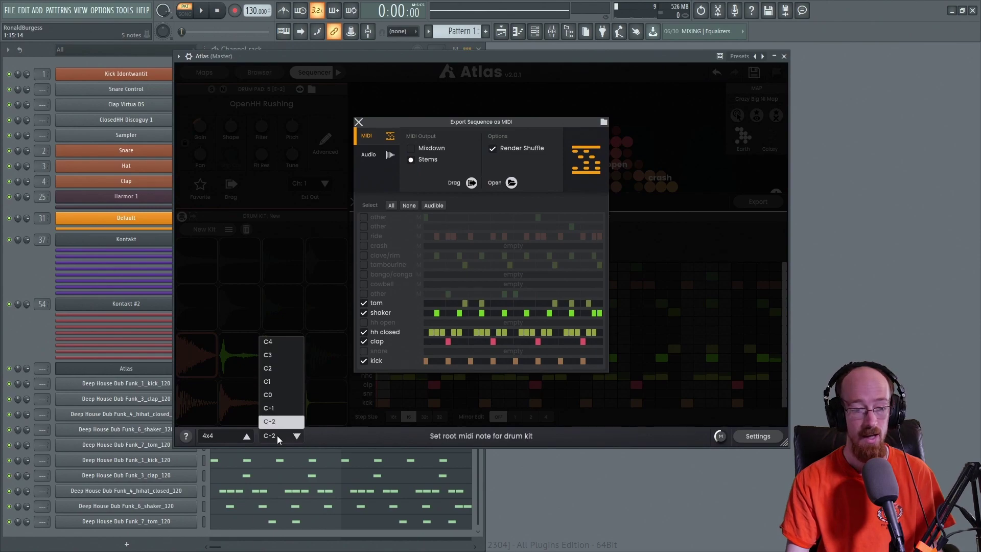
pyautogui.click(276, 355)
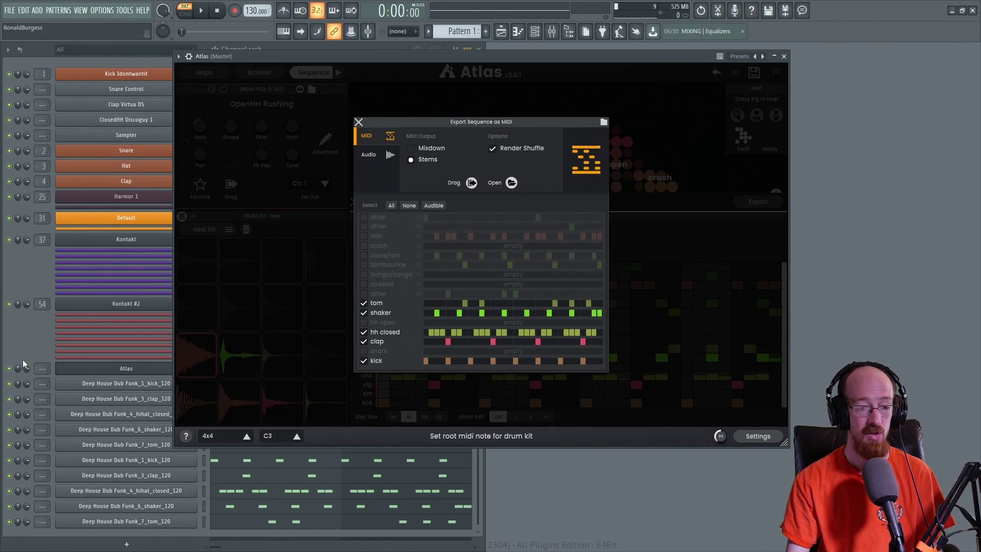
pyautogui.click(26, 346)
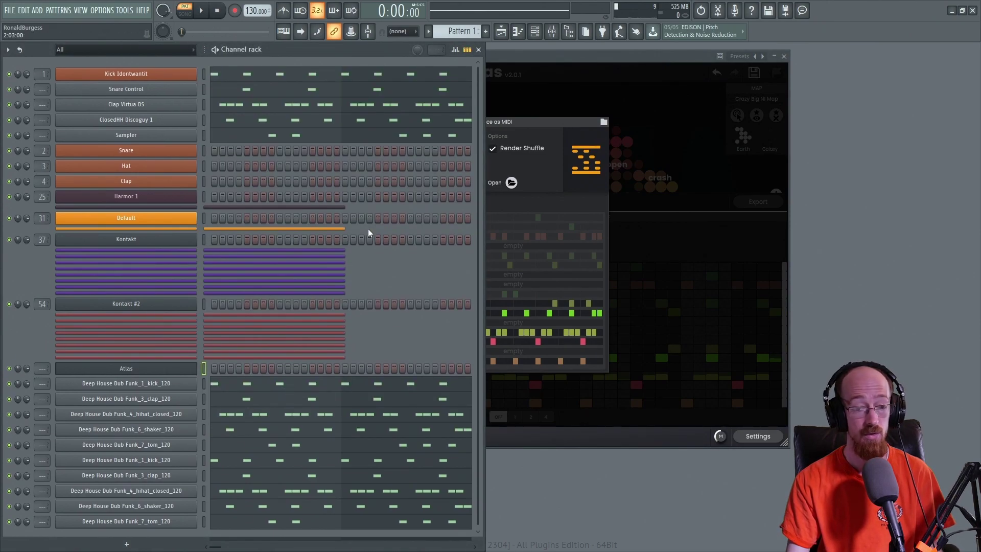
pyautogui.click(501, 443)
pyautogui.click(298, 436)
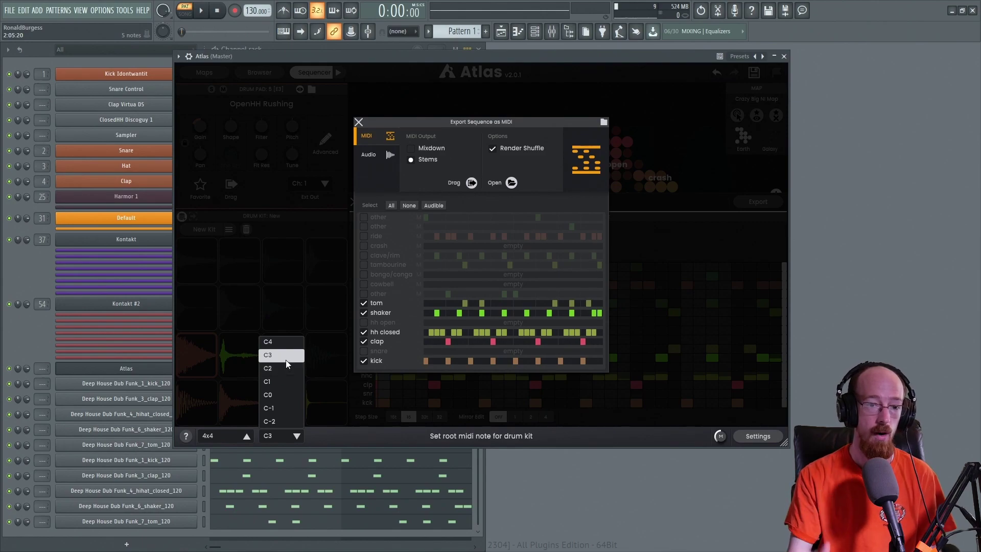
pyautogui.click(374, 232)
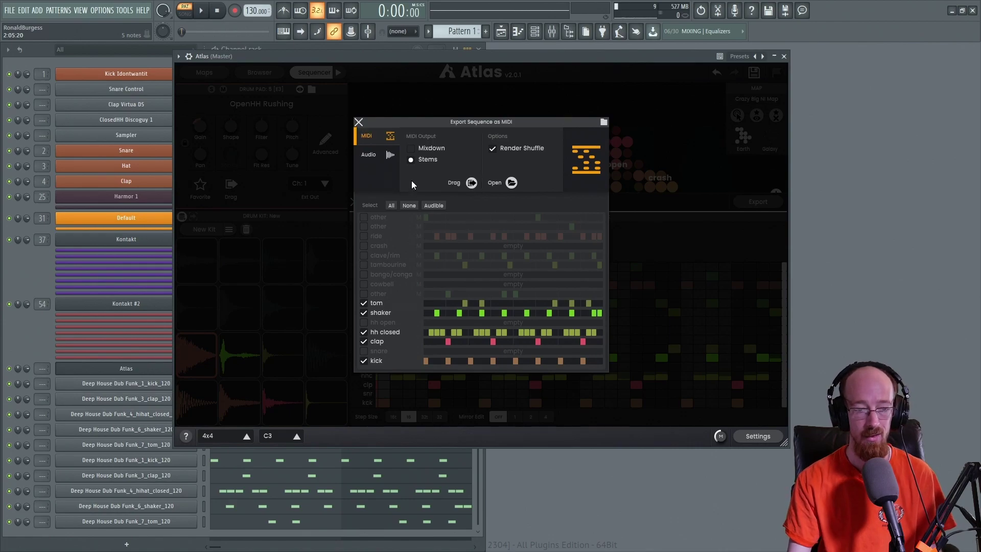
pyautogui.click(358, 121)
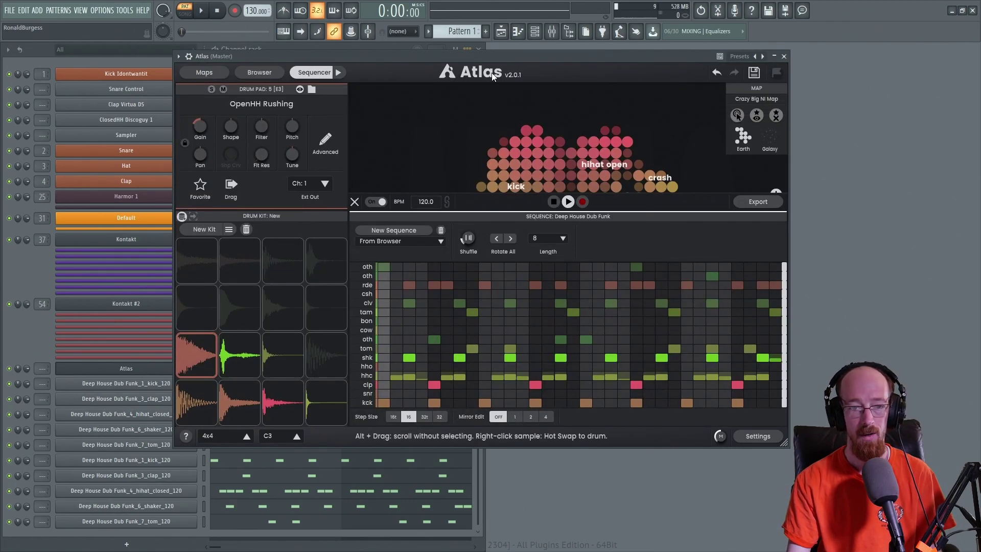
# Step: Reposition and enlarge the Atlas window, then find a new drum for the kick pad
pyautogui.moveTo(529, 58); pyautogui.dragTo(408, 65)
pyautogui.moveTo(665, 451); pyautogui.dragTo(809, 539)
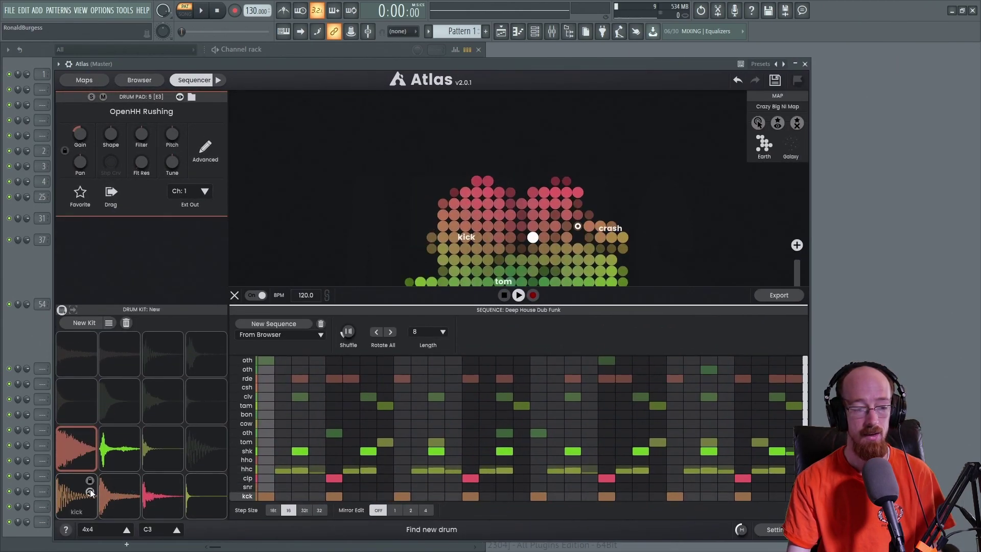
pyautogui.click(93, 492)
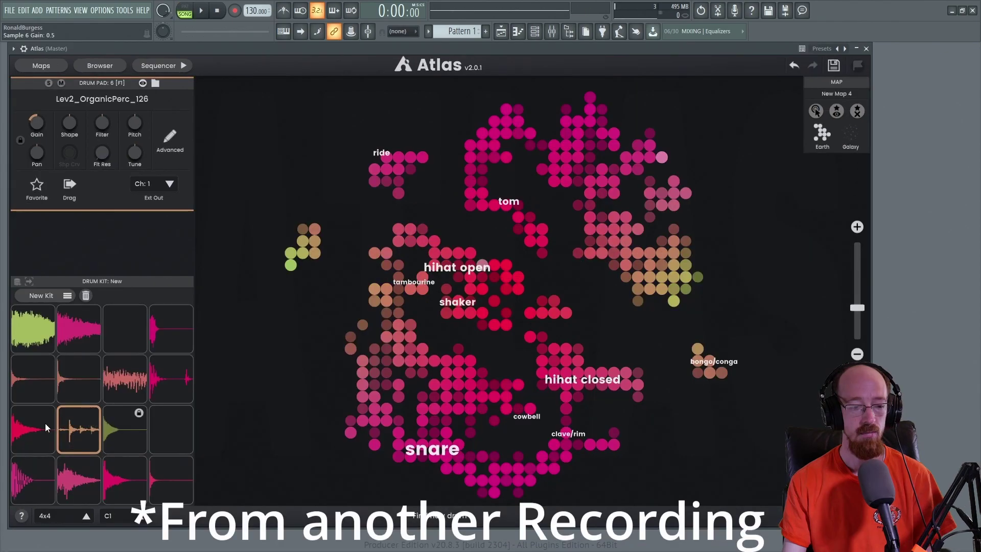
# Step: Audition the Lev2_Ohh_020 open hi-hat pad and the kick pad below it
pyautogui.click(38, 431)
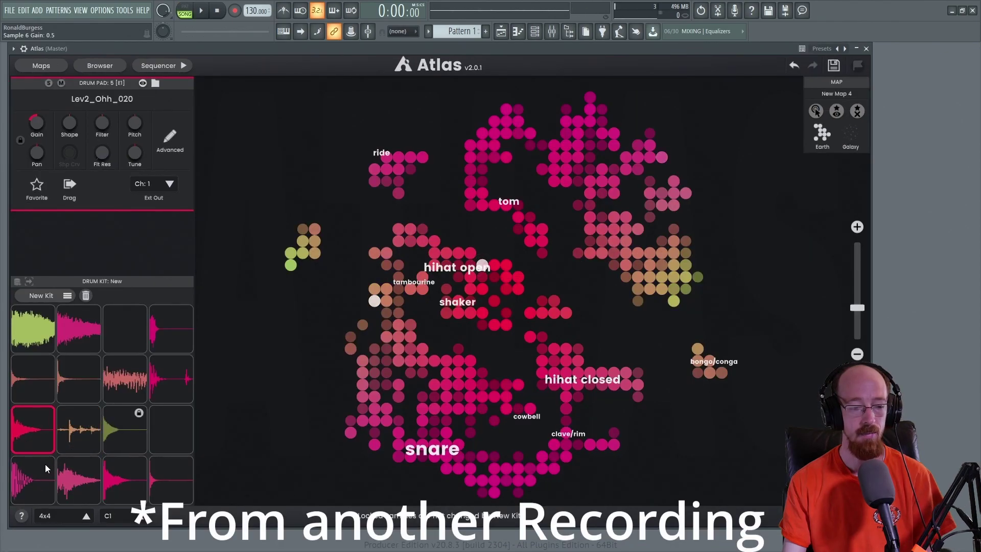
pyautogui.click(47, 464)
pyautogui.moveTo(34, 468)
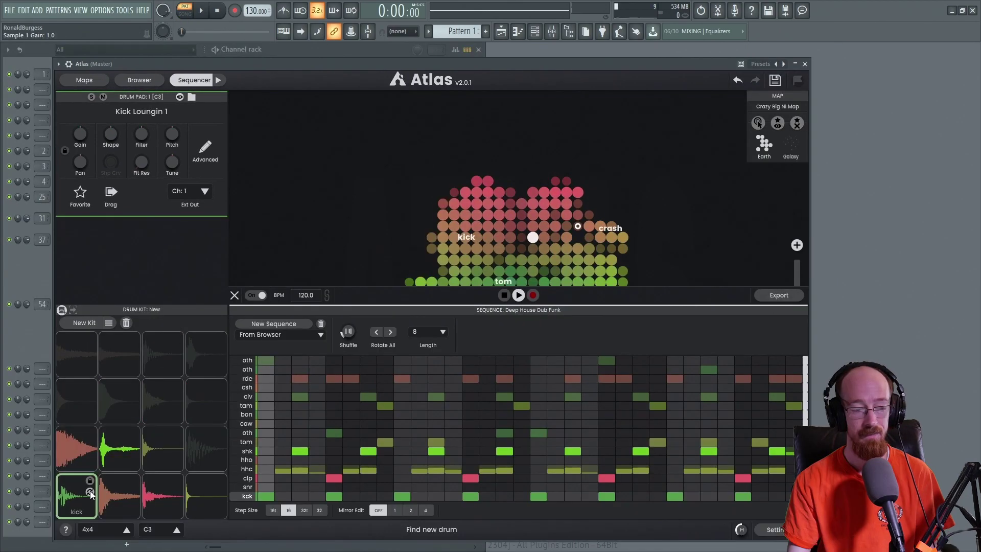
# Step: Swap the kick pad's sample for Kick Coldwire 1 and reduce the size of the Atlas window
pyautogui.click(90, 494)
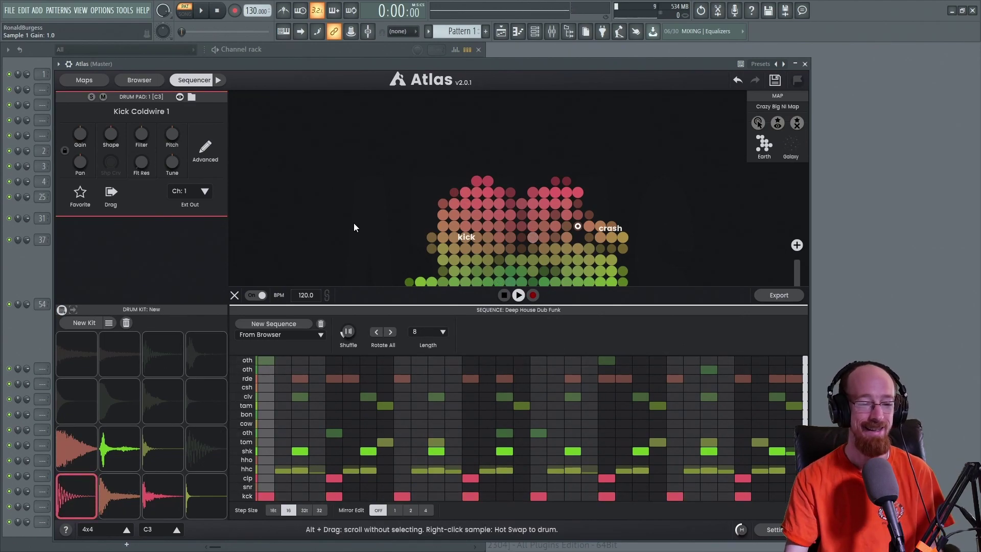
pyautogui.moveTo(808, 537); pyautogui.dragTo(769, 478)
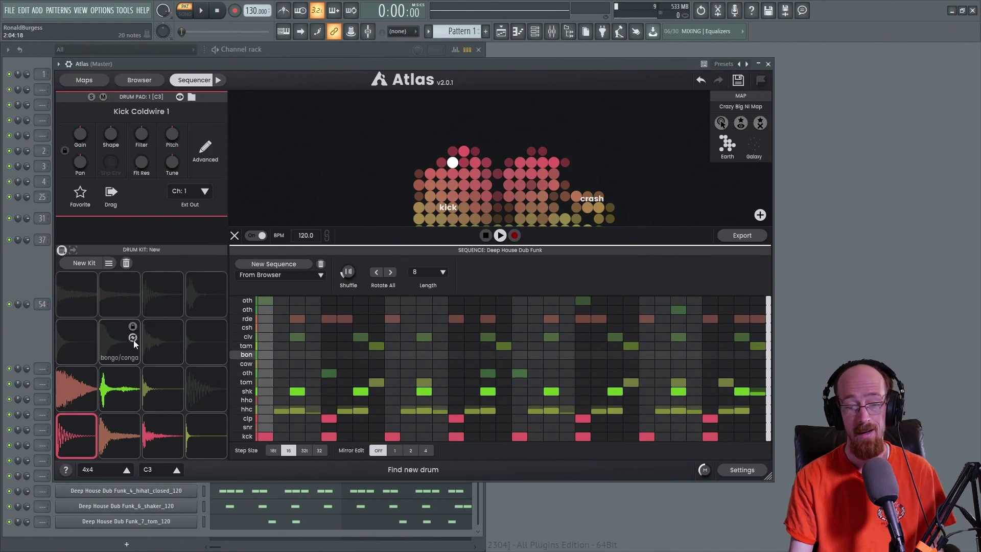
pyautogui.moveTo(768, 478); pyautogui.dragTo(686, 510)
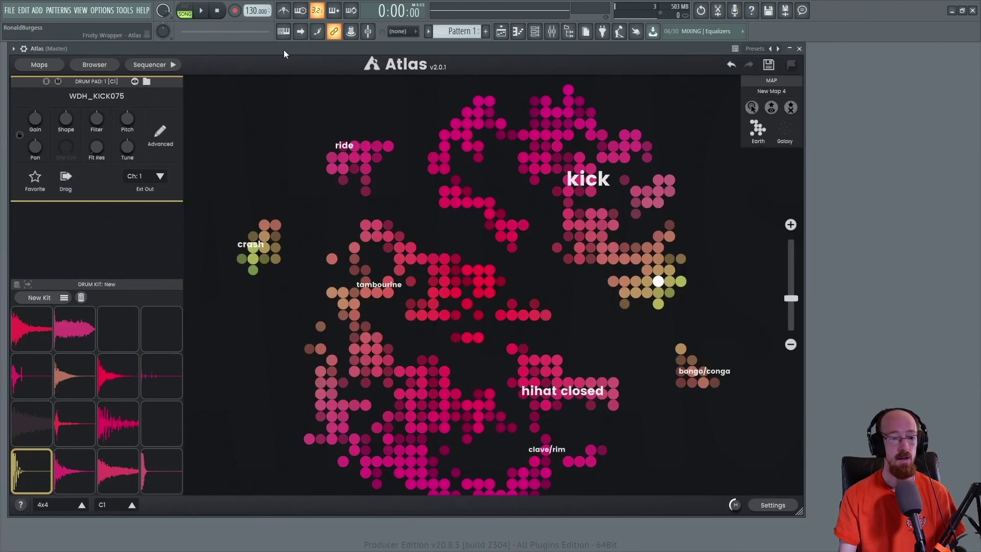
# Step: Show the channel rack beside Atlas and load the WDH_KICK075 pad sample into the Kick channel
pyautogui.moveTo(283, 50); pyautogui.dragTo(437, 51)
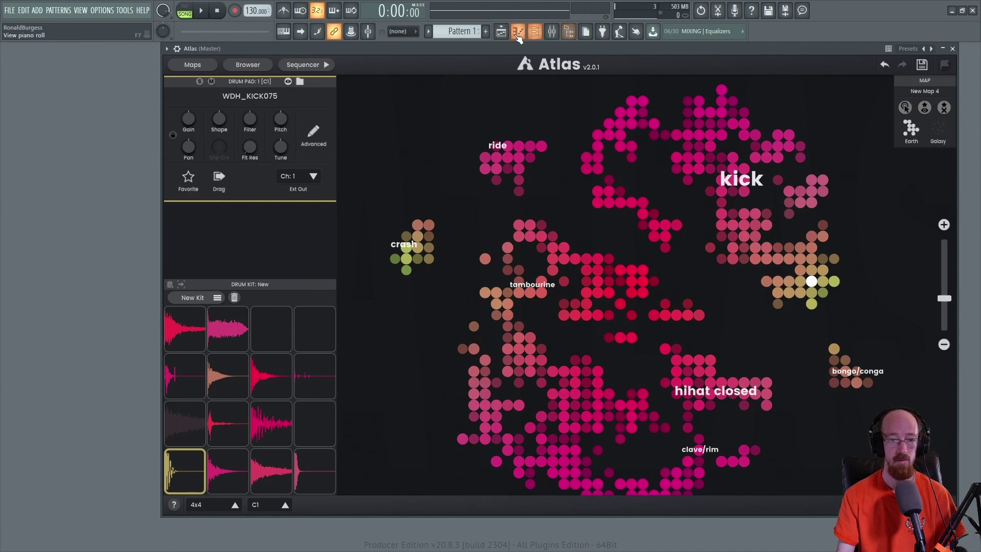
pyautogui.press('F6')
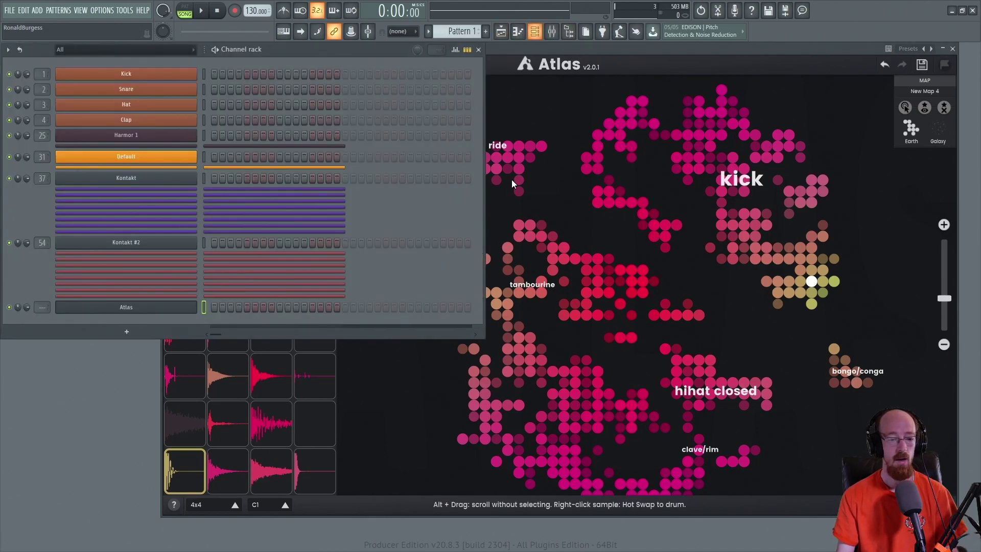
pyautogui.click(184, 470)
pyautogui.moveTo(366, 112); pyautogui.dragTo(125, 74)
pyautogui.click(125, 75)
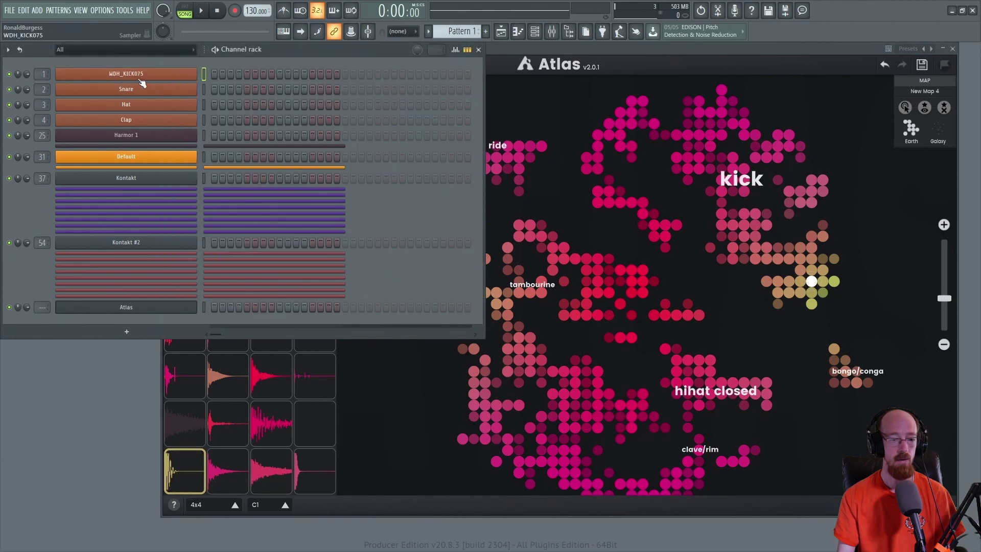
pyautogui.click(140, 77)
pyautogui.click(336, 159)
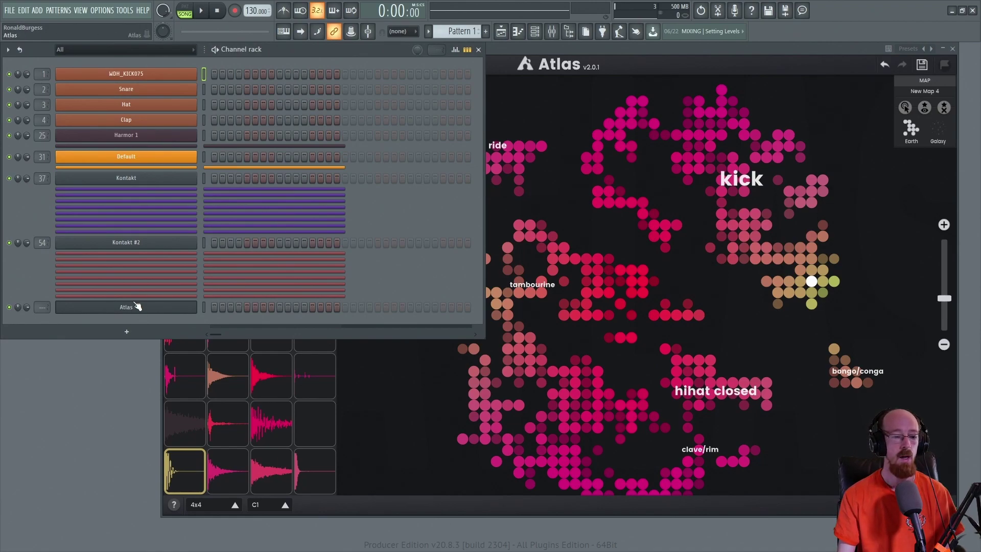
# Step: View the external output options for the WDH_KICK075 pad and keep it on Ch: 1
pyautogui.click(193, 466)
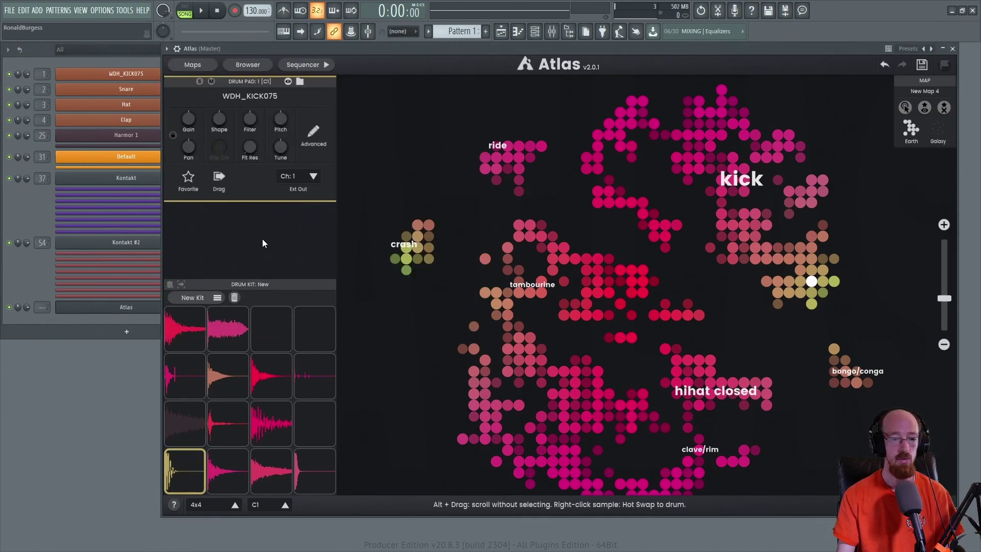
pyautogui.click(302, 179)
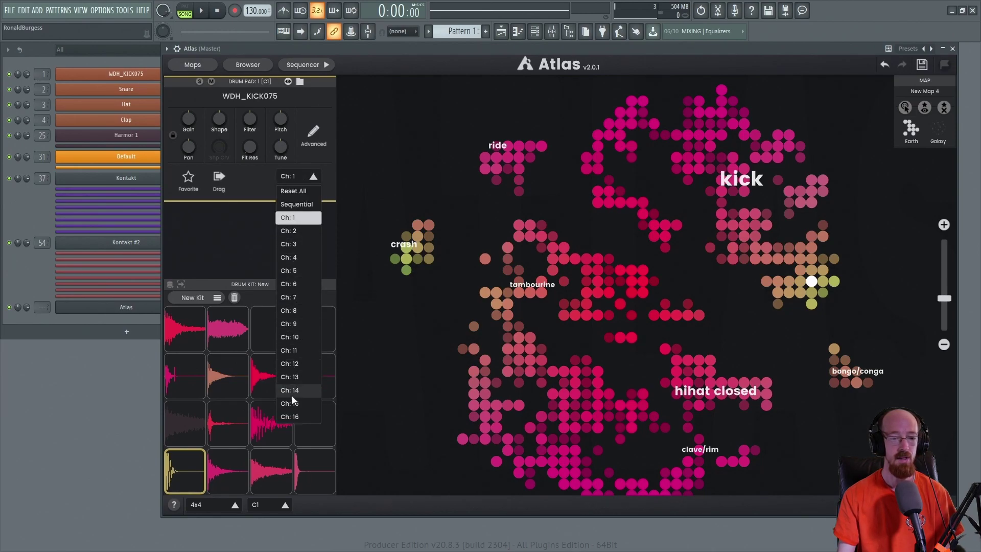
pyautogui.click(294, 216)
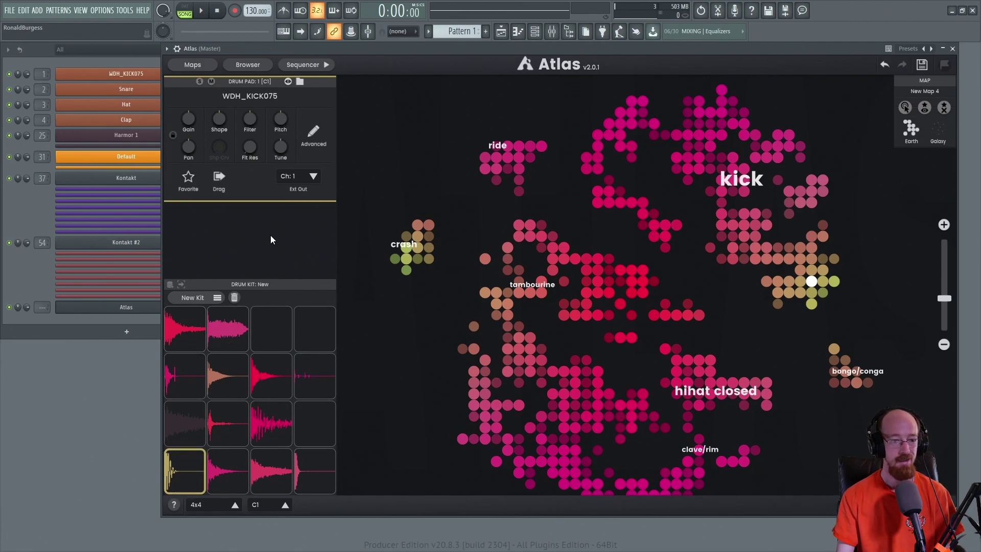
# Step: Review Atlas's output connections in the plugin processing settings and the general settings, then return to the plugin interface
pyautogui.click(178, 49)
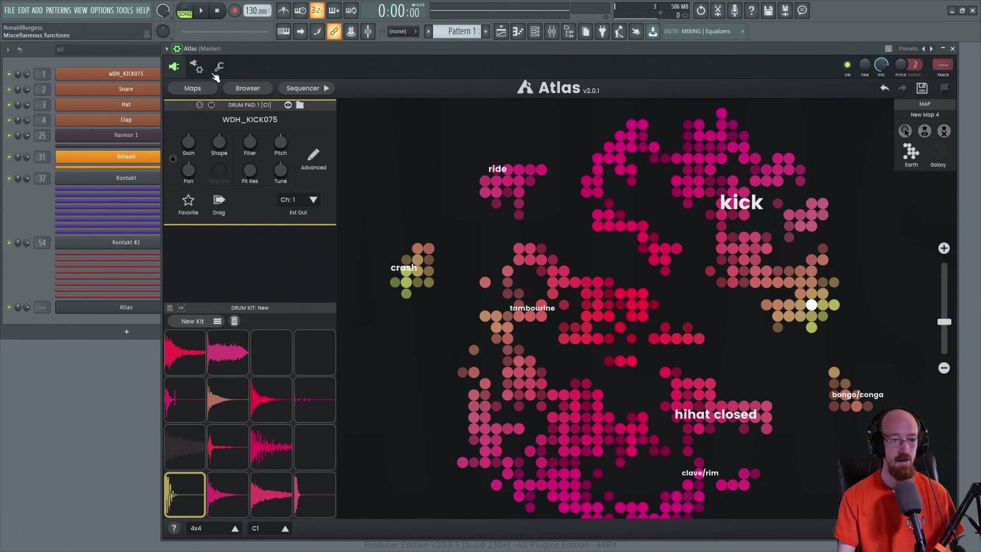
pyautogui.click(195, 67)
pyautogui.click(209, 88)
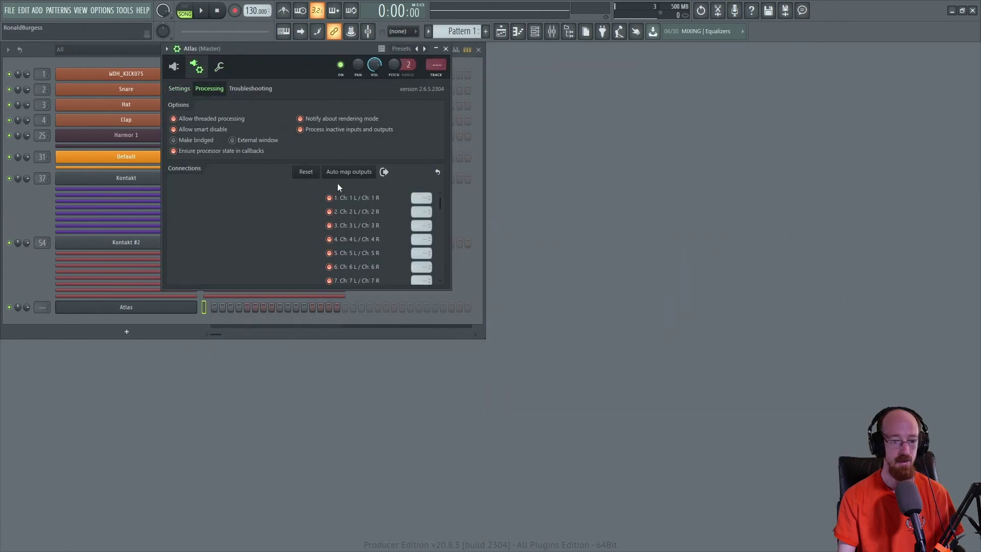
pyautogui.click(359, 178)
pyautogui.moveTo(440, 202)
pyautogui.mouseDown()
pyautogui.moveTo(441, 268)
pyautogui.moveTo(440, 202)
pyautogui.mouseUp()
pyautogui.click(179, 88)
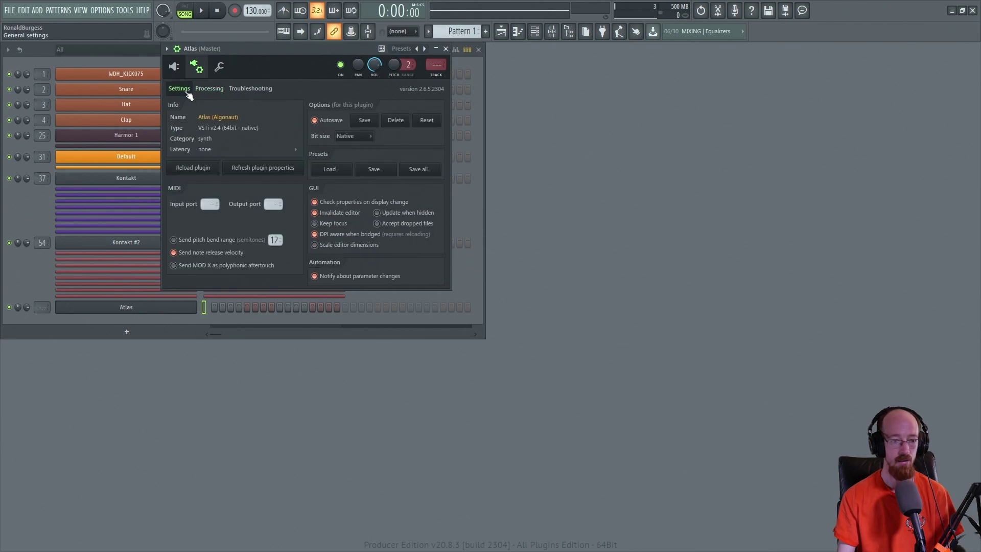
pyautogui.click(173, 67)
# Step: Route Atlas to mixer insert 12, then play the pattern briefly to check the mixer levels
pyautogui.scroll(4, 872, 73)
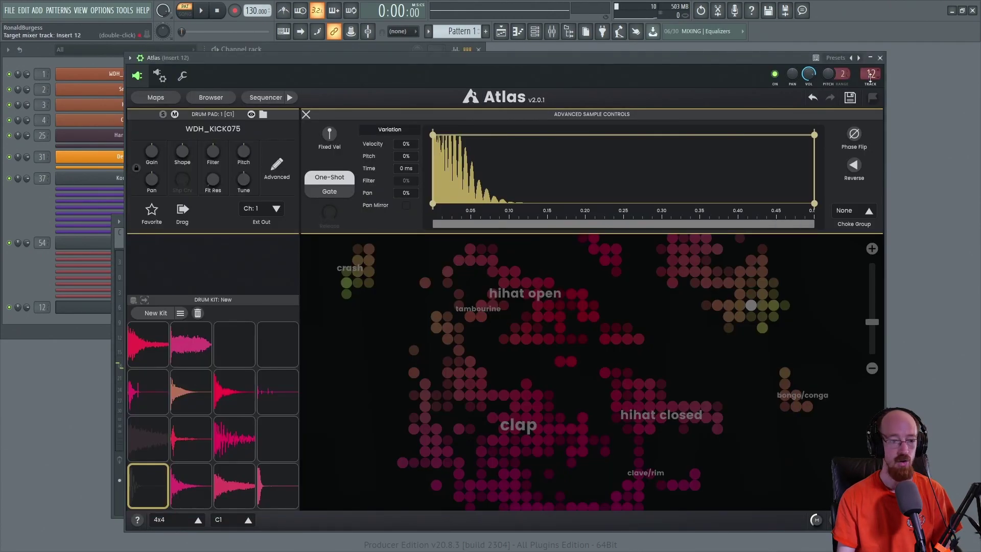
pyautogui.click(120, 394)
pyautogui.press('space')
pyautogui.click(259, 343)
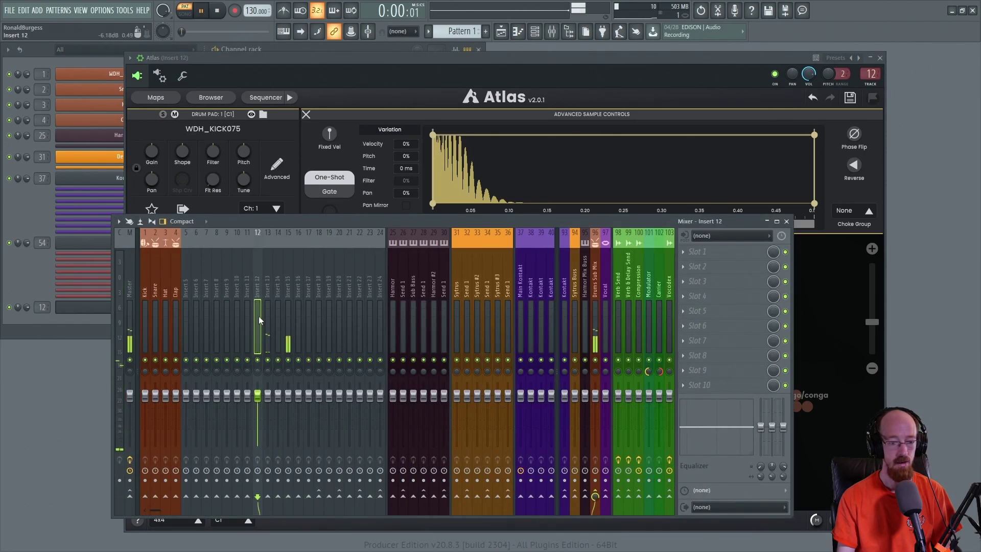
pyautogui.press('space')
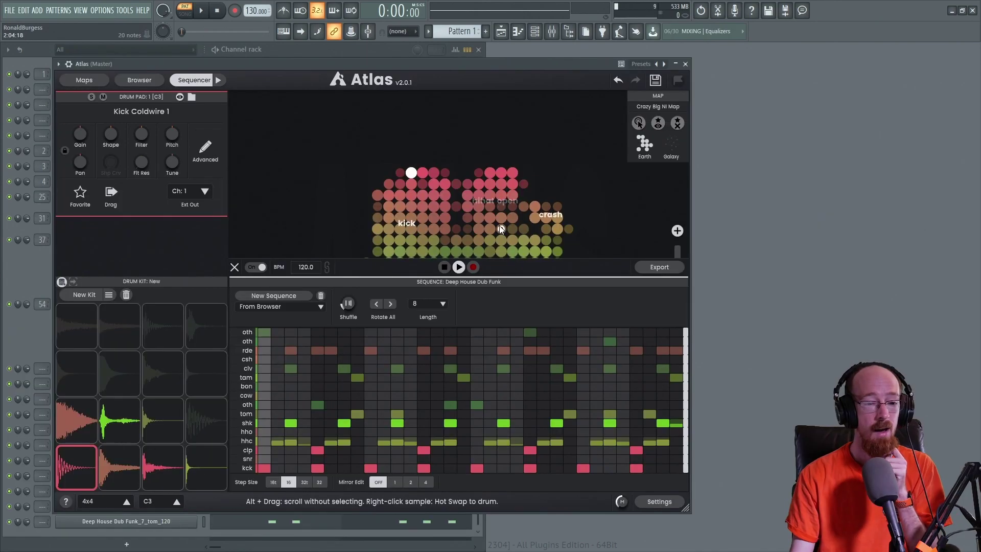
# Step: Close the sequencer view and load New Map 4 from the saved maps
pyautogui.click(235, 268)
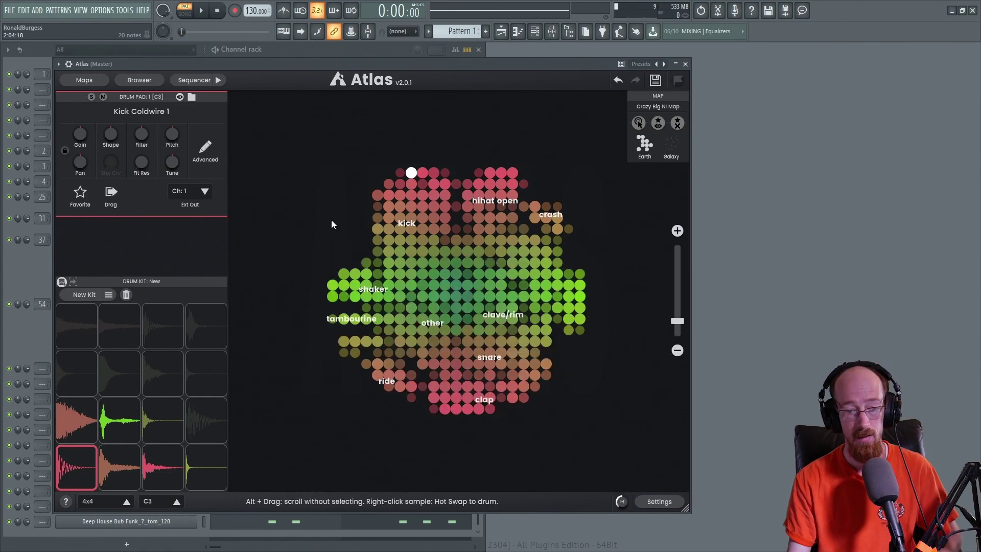
pyautogui.click(98, 82)
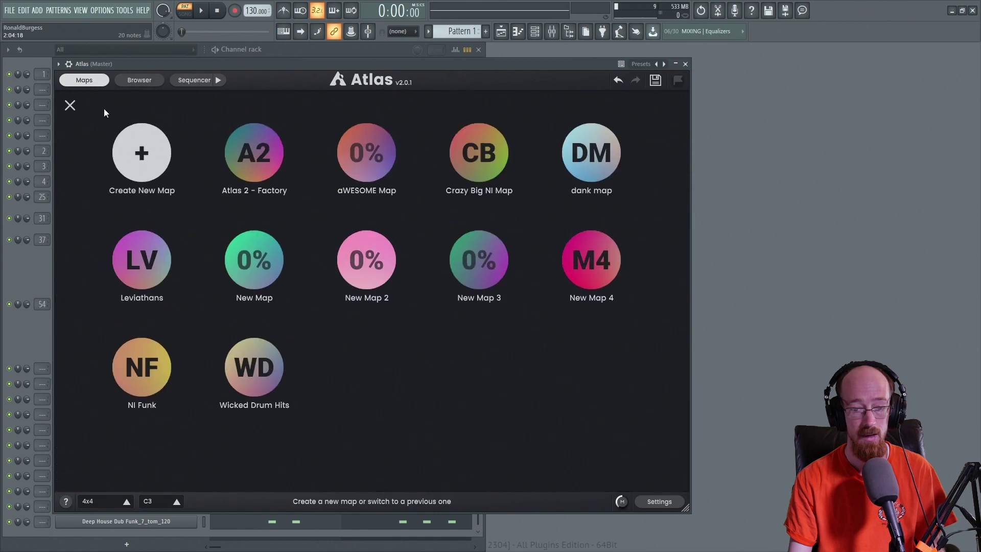
pyautogui.click(591, 269)
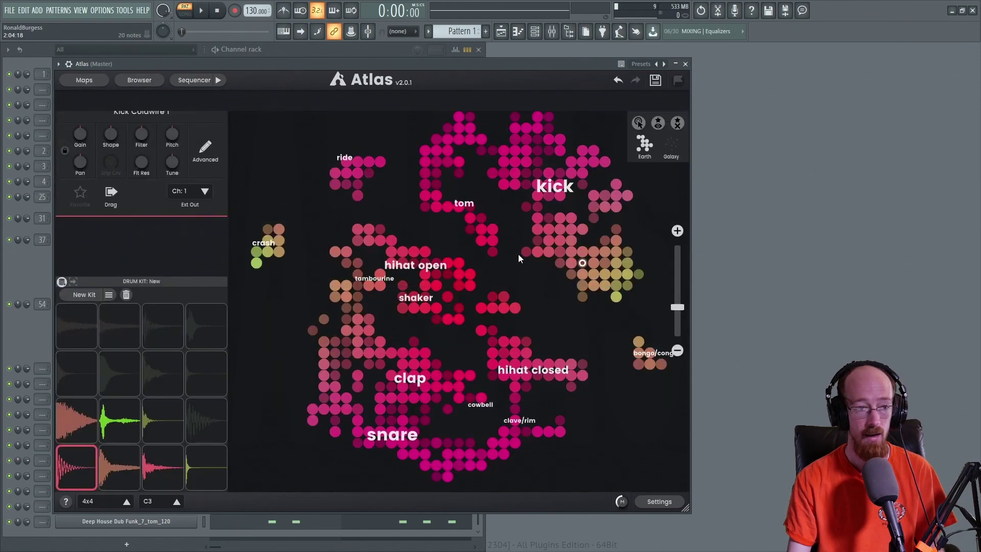
# Step: Switch to the map named dank map and audition samples around its snare and clap groups
pyautogui.click(75, 82)
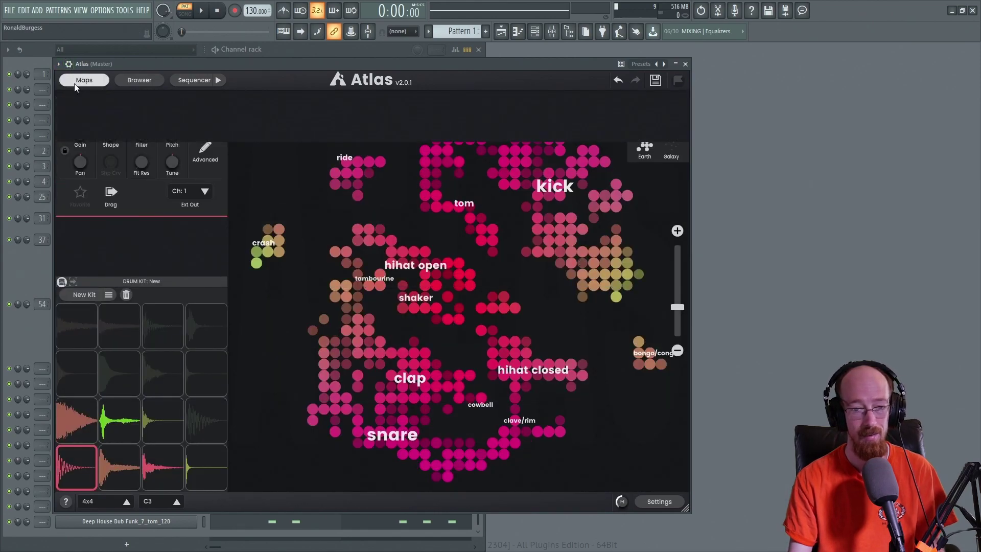
pyautogui.click(592, 153)
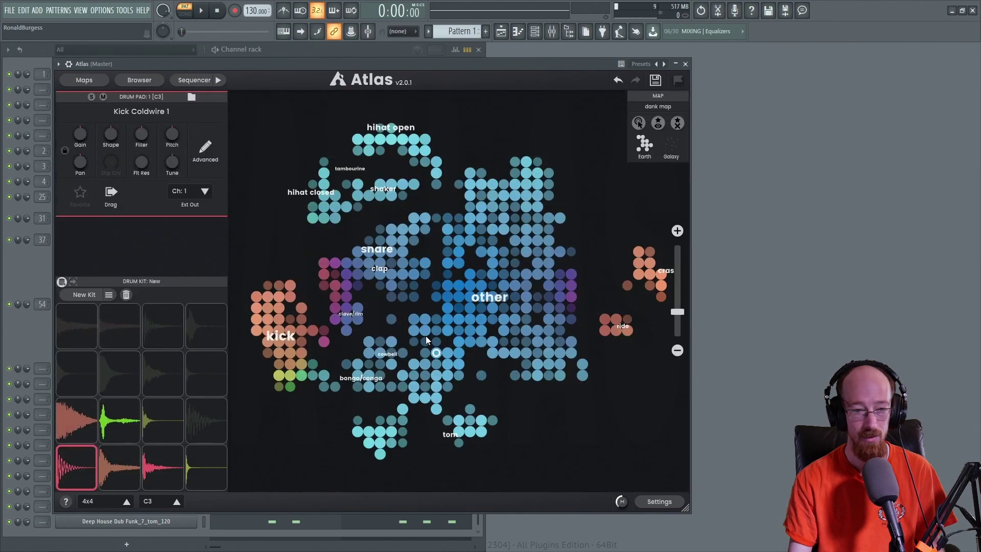
pyautogui.moveTo(440, 243); pyautogui.dragTo(356, 245)
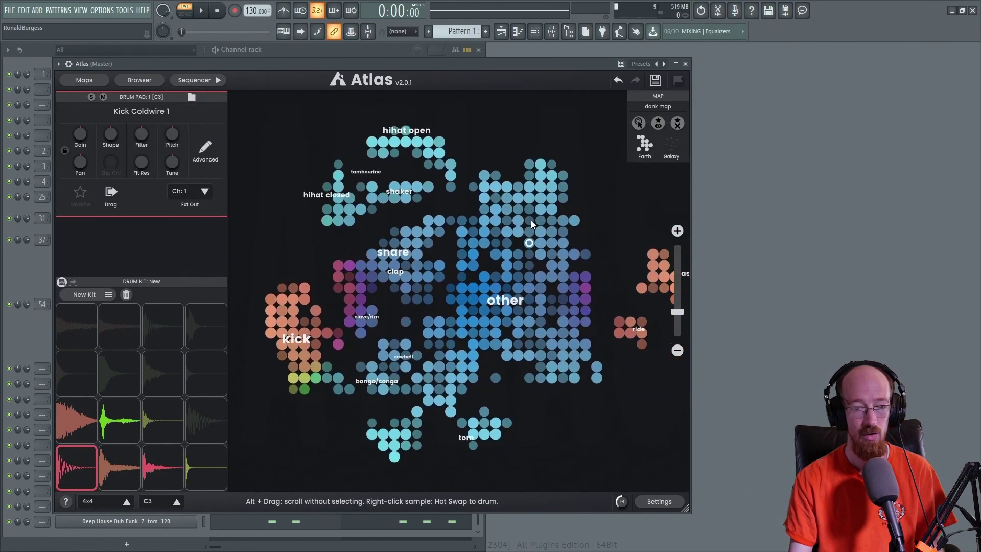
pyautogui.moveTo(388, 265)
pyautogui.mouseDown()
pyautogui.moveTo(392, 250)
pyautogui.moveTo(428, 233)
pyautogui.moveTo(420, 265)
pyautogui.mouseUp()
# Step: Generate a new drum kit from dank map and look over the samples around the "other" group
pyautogui.click(81, 295)
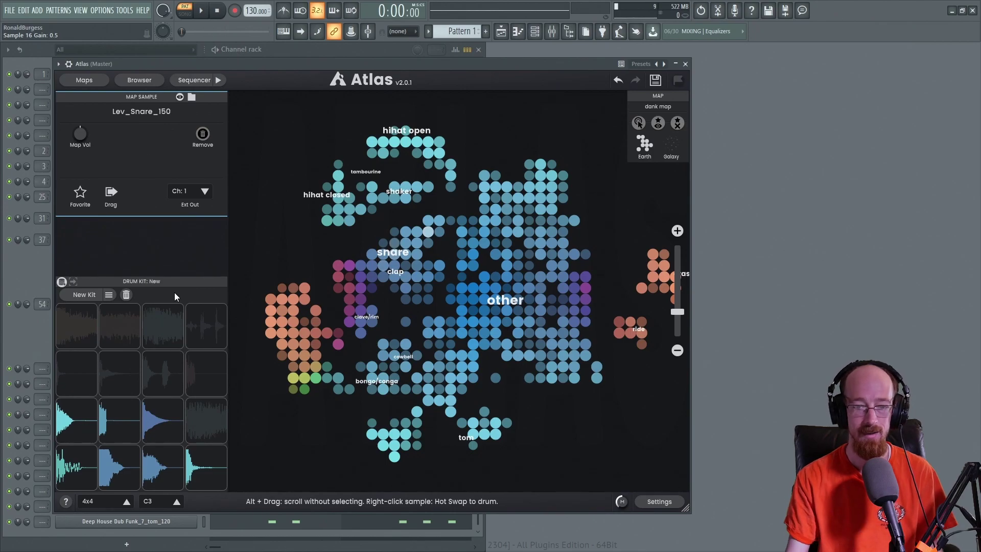
pyautogui.scroll(3, 486, 299)
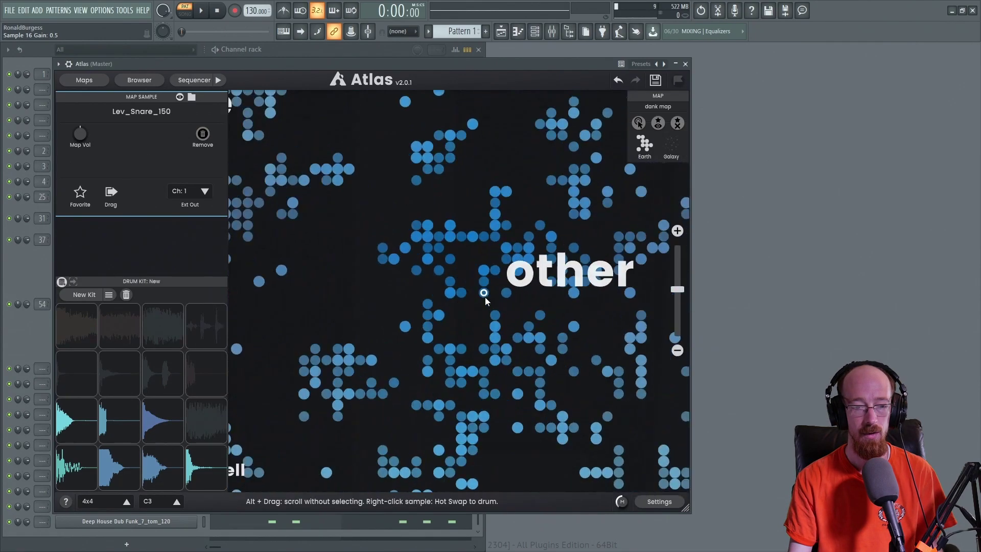
pyautogui.scroll(-5, 424, 297)
pyautogui.scroll(4, 397, 292)
pyautogui.scroll(-3, 500, 281)
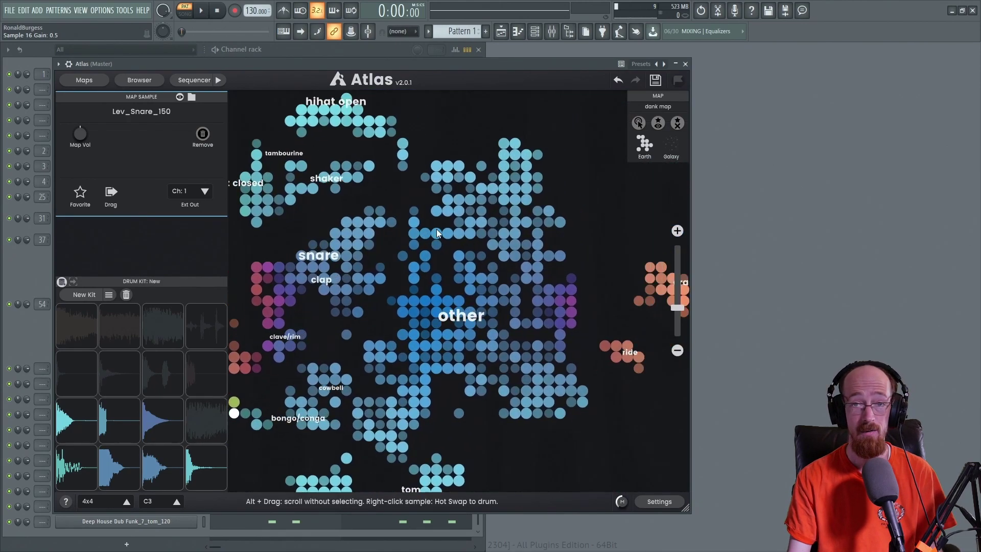
# Step: Audition the Lev_Snare_143 sample, select the open hi-hat drum pad and hot-swap its sample for Lev_Snare_113
pyautogui.click(470, 277)
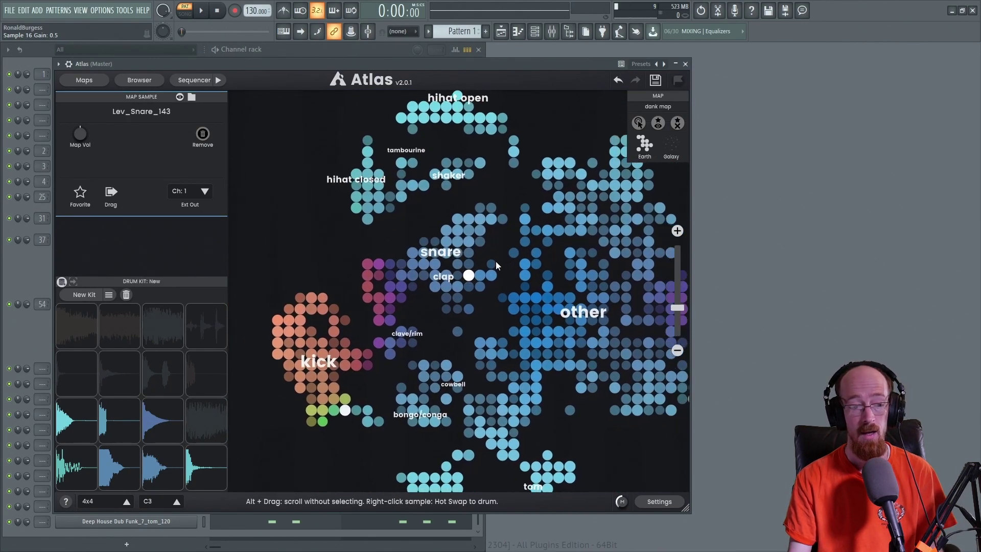
pyautogui.click(70, 411)
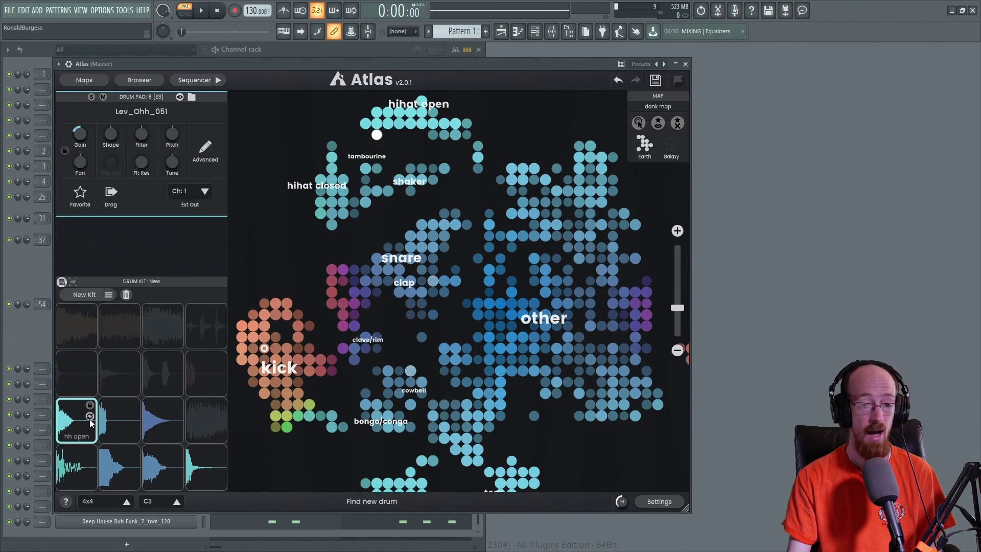
pyautogui.click(411, 260)
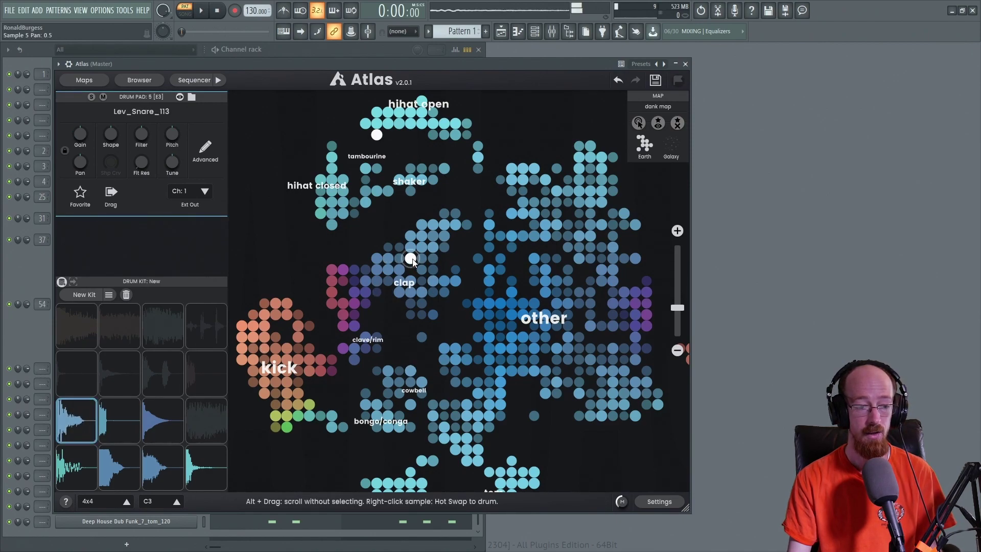
# Step: Audition a kick sample and the Lev_Synth_G#_07 sample at the edge of dank map's "other" group
pyautogui.click(283, 379)
pyautogui.scroll(-2, 396, 329)
pyautogui.click(464, 307)
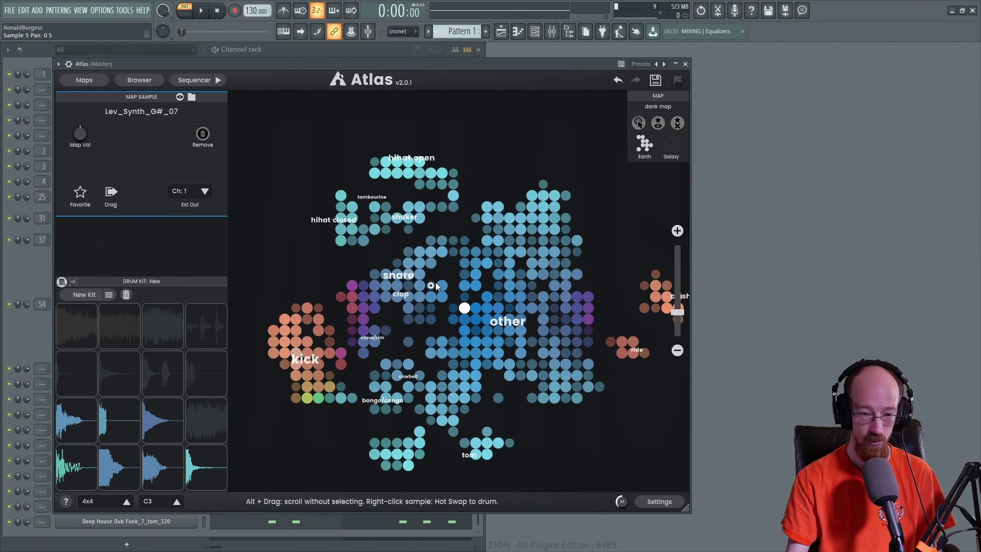
pyautogui.scroll(-1, 432, 288)
pyautogui.scroll(4, 429, 293)
pyautogui.scroll(-5, 428, 293)
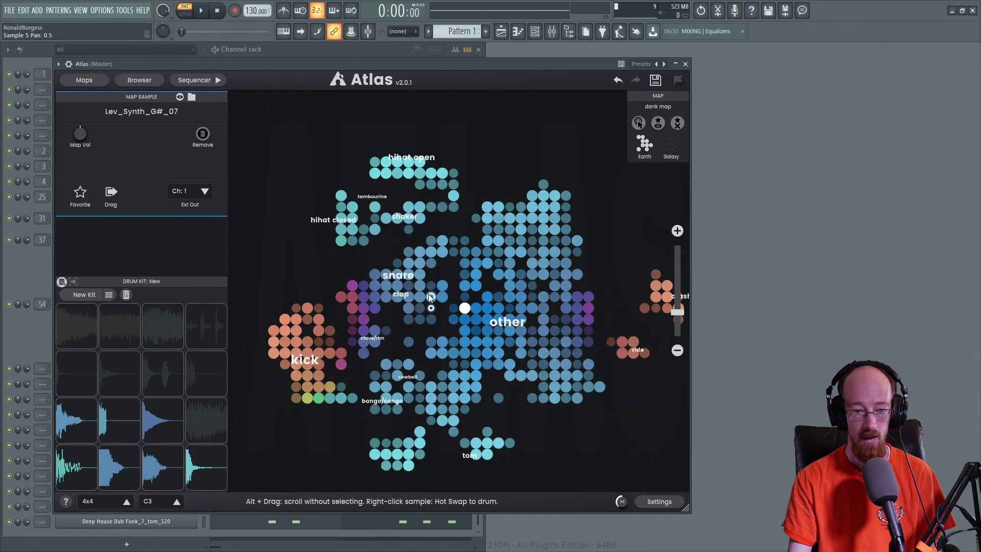
pyautogui.scroll(2, 431, 300)
pyautogui.click(465, 305)
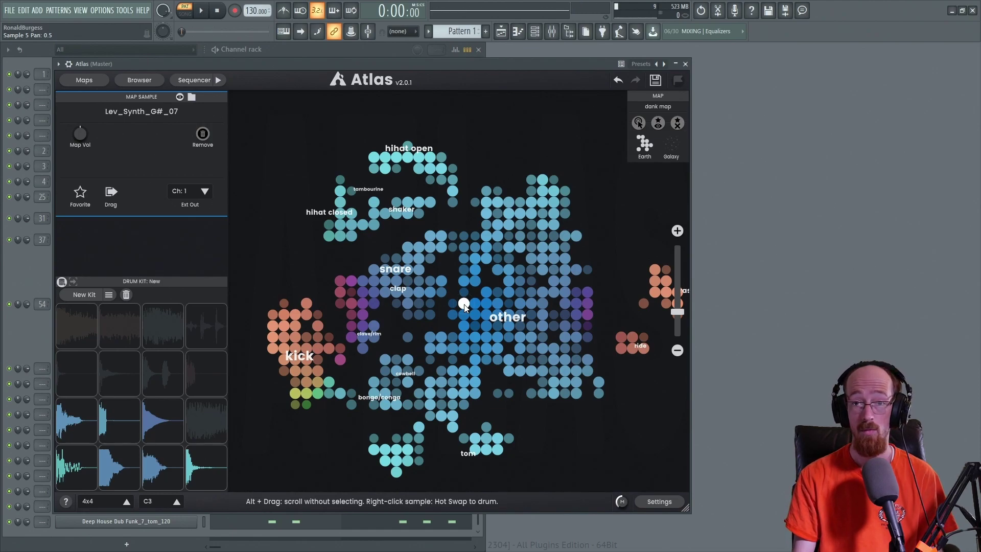
# Step: Audition neighbouring samples one by one from Lev_Synth_G#_07 through the "other" and cowbell areas to Lev_Kick_G_046 in the kick group
pyautogui.press('Up')
pyautogui.press('Down')
pyautogui.press('Down')
pyautogui.press('Down')
pyautogui.press('Right')
pyautogui.press('Right')
pyautogui.press('Down')
pyautogui.press('Down')
pyautogui.press('Down')
pyautogui.press('Left')
pyautogui.press('Left')
pyautogui.press('Left')
pyautogui.press('Left')
pyautogui.press('Left')
pyautogui.press('Left')
pyautogui.press('Left')
pyautogui.press('Left')
pyautogui.press('Left')
pyautogui.press('Left')
pyautogui.press('Left')
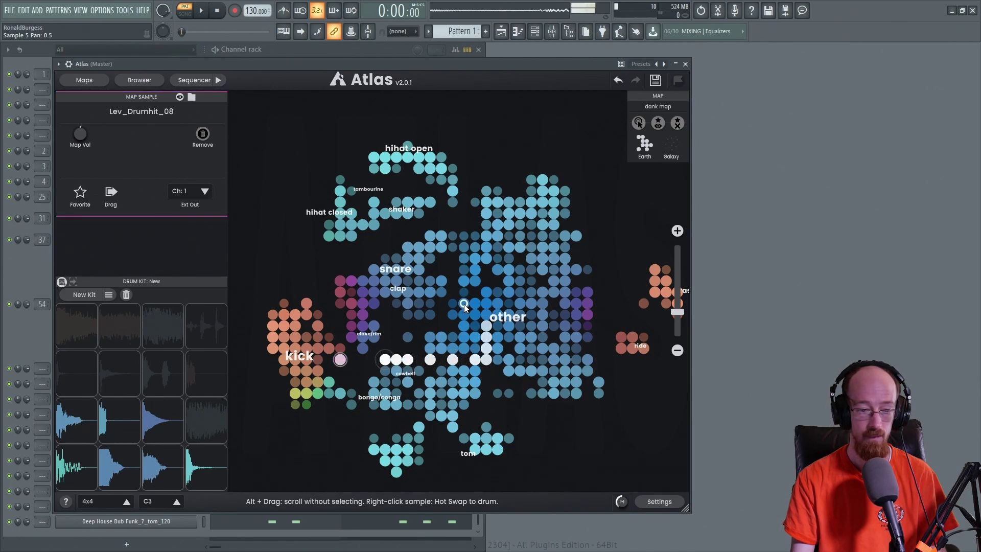
pyautogui.press('Up')
pyautogui.press('Up')
pyautogui.press('Down')
pyautogui.press('Down')
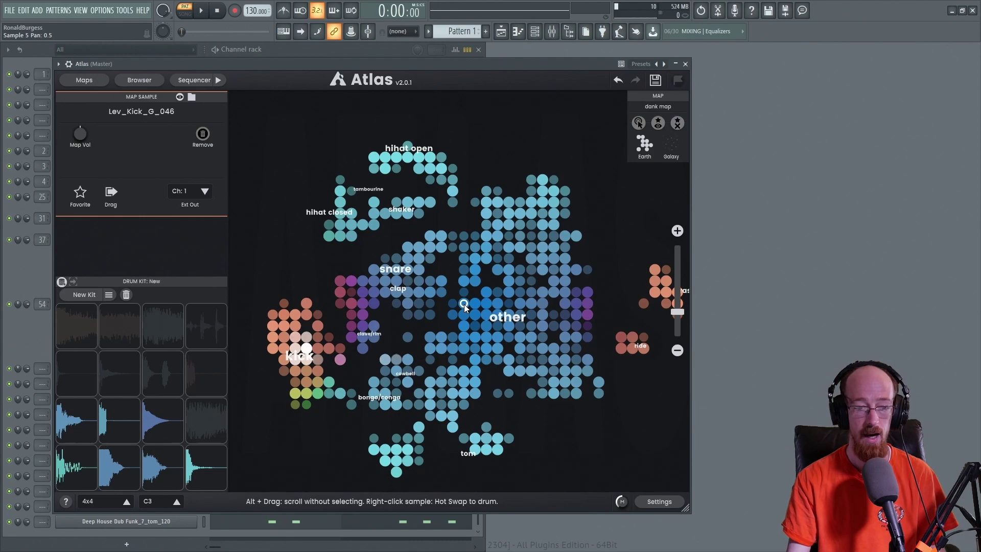
pyautogui.scroll(2, 464, 305)
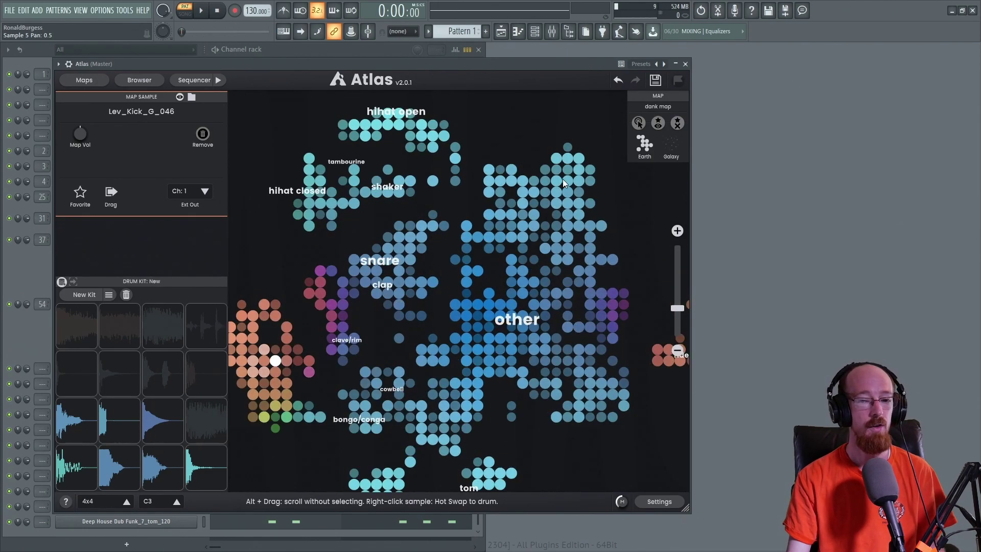
# Step: Audition samples in dank map's kick group at close range, including Lev_Kick_F#_008 and Lev_Kick_D_003, and examine the surrounding kicks
pyautogui.click(639, 124)
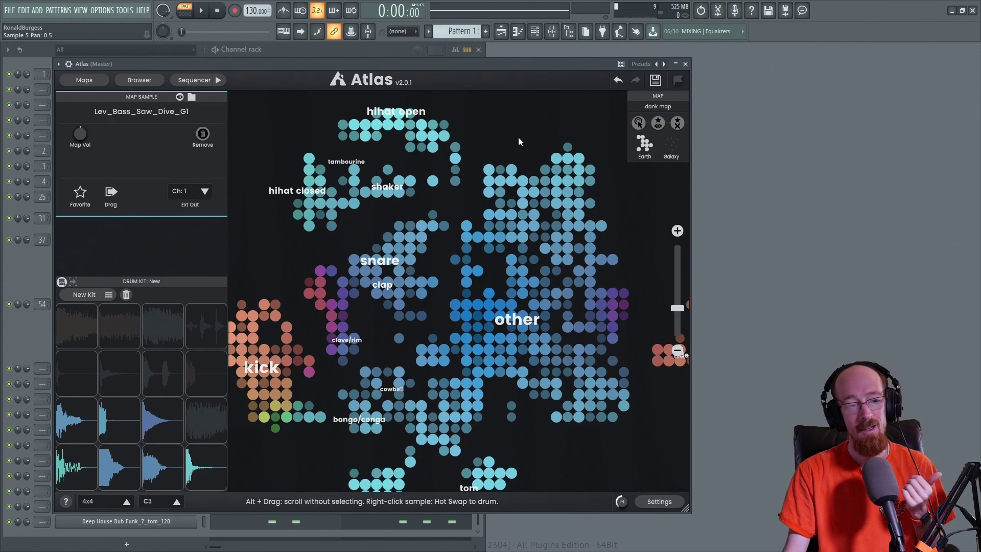
pyautogui.click(252, 361)
pyautogui.doubleClick(271, 361)
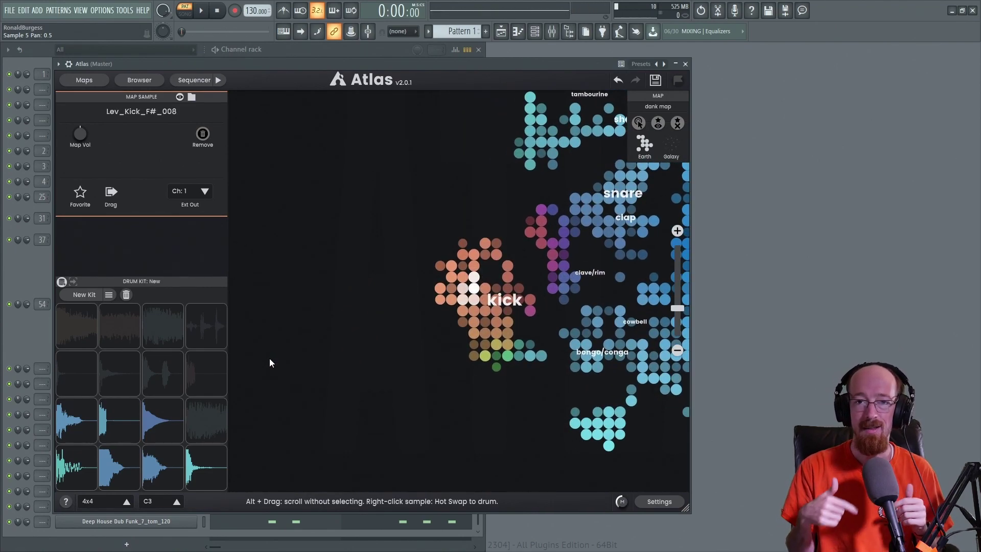
pyautogui.doubleClick(440, 289)
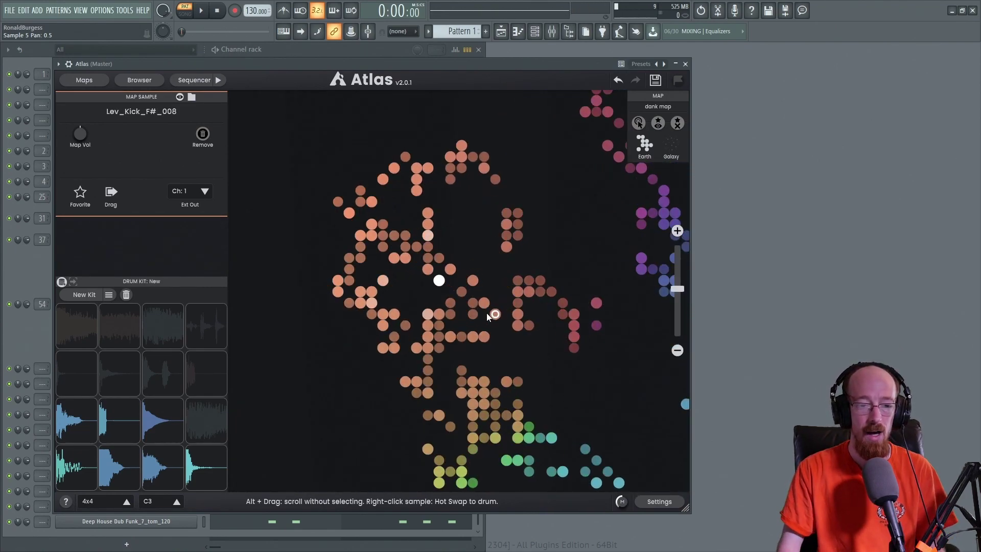
pyautogui.doubleClick(419, 286)
pyautogui.click(419, 286)
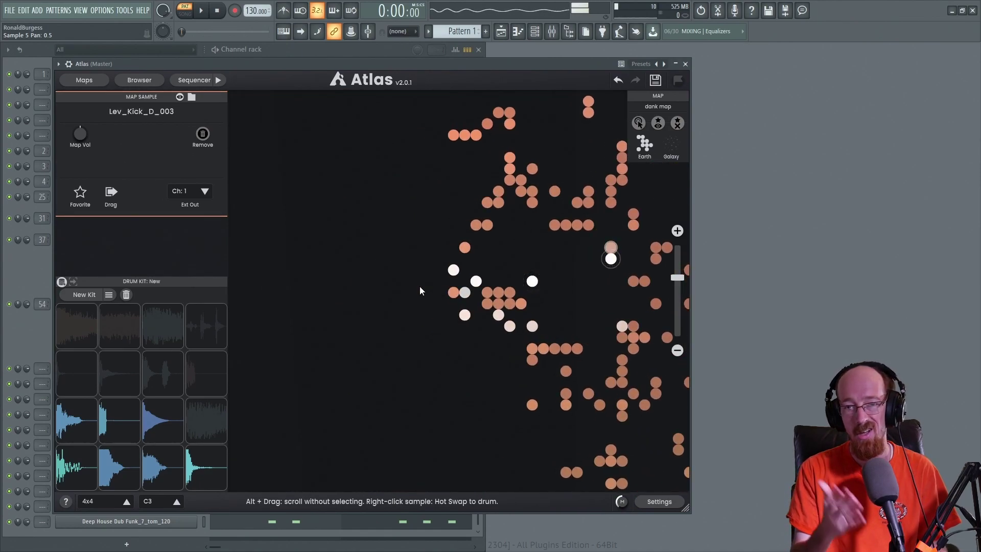
pyautogui.scroll(-4, 408, 284)
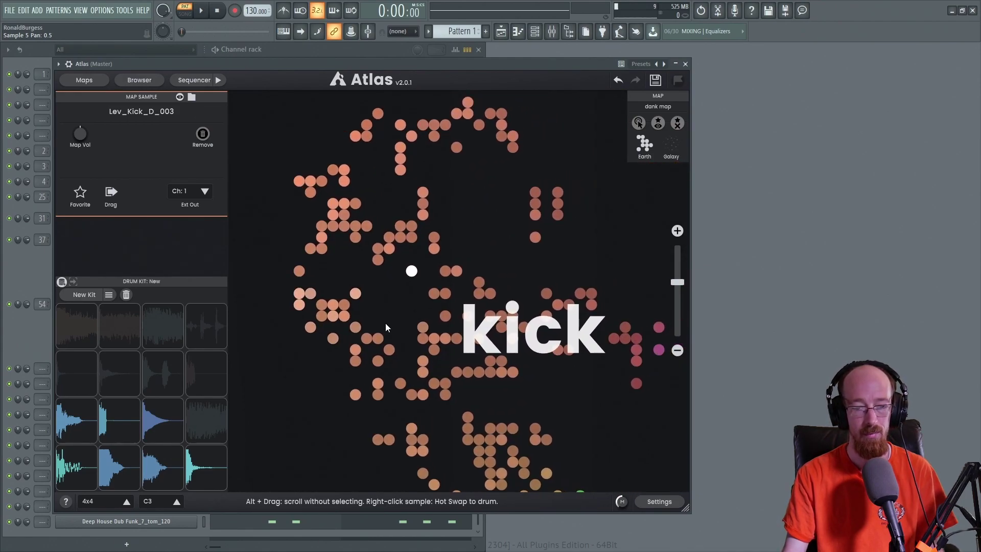
pyautogui.moveTo(487, 226); pyautogui.dragTo(461, 230)
pyautogui.moveTo(310, 318); pyautogui.dragTo(298, 342)
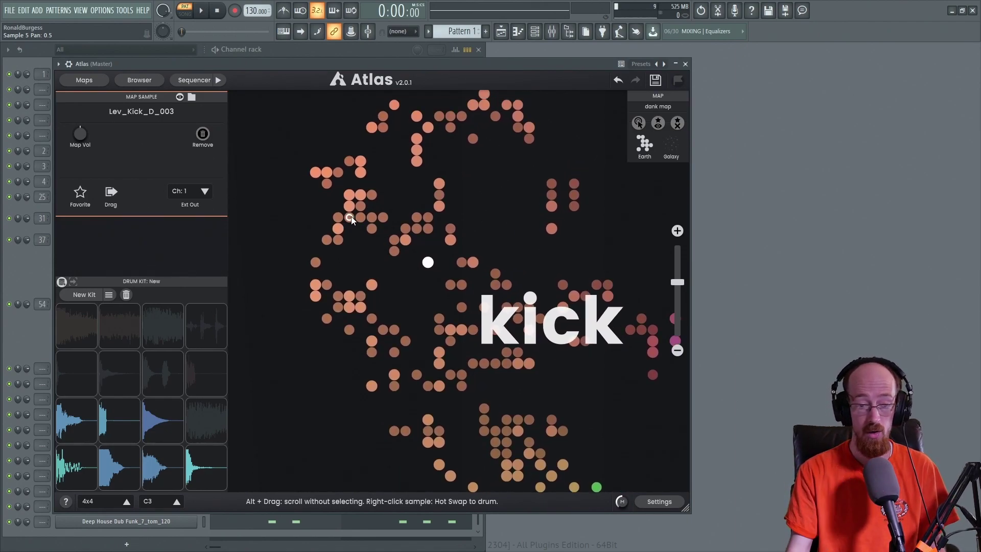
pyautogui.moveTo(351, 219); pyautogui.dragTo(474, 254)
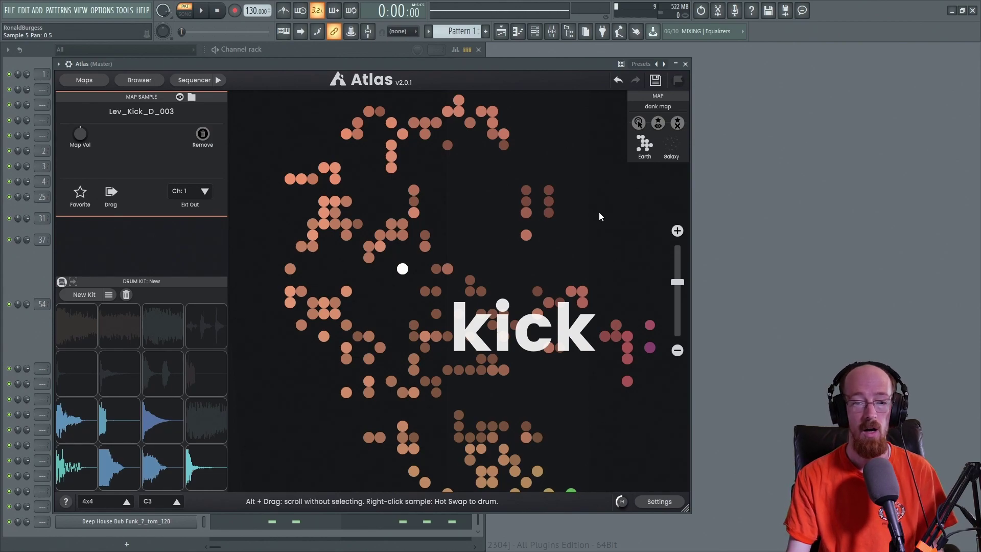
# Step: Switch dank map to the Galaxy view and audition the Lev_Chord_C_12 sample between the snare and "other" groups
pyautogui.click(672, 141)
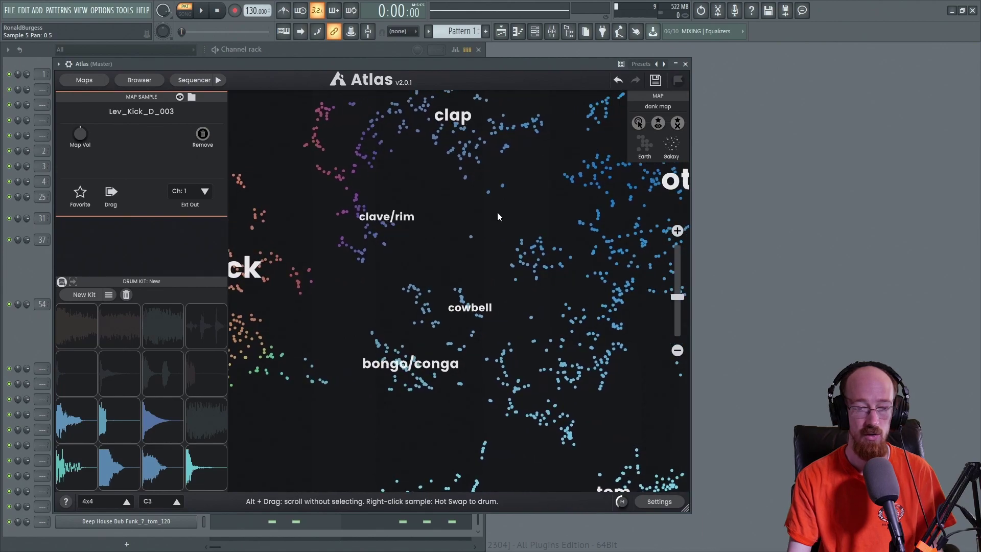
pyautogui.click(441, 233)
pyautogui.moveTo(442, 251); pyautogui.dragTo(415, 306)
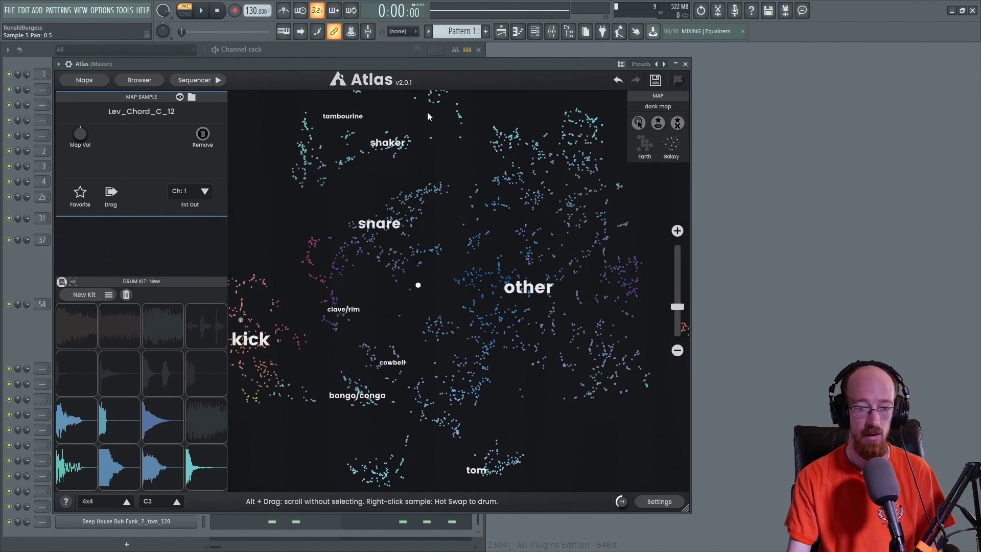
# Step: Load Crazy Big NI Map from the saved maps and examine its sample groups up close
pyautogui.click(102, 79)
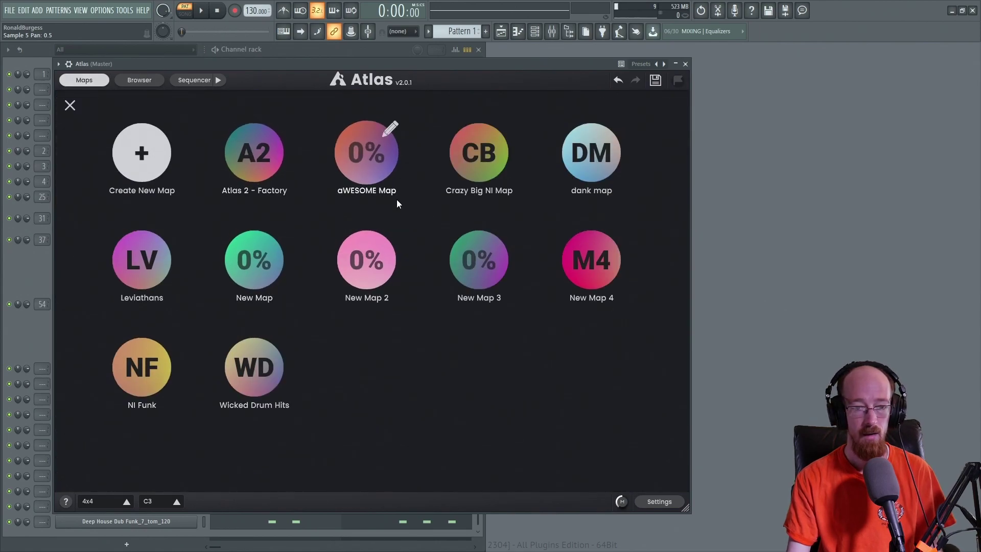
pyautogui.click(473, 167)
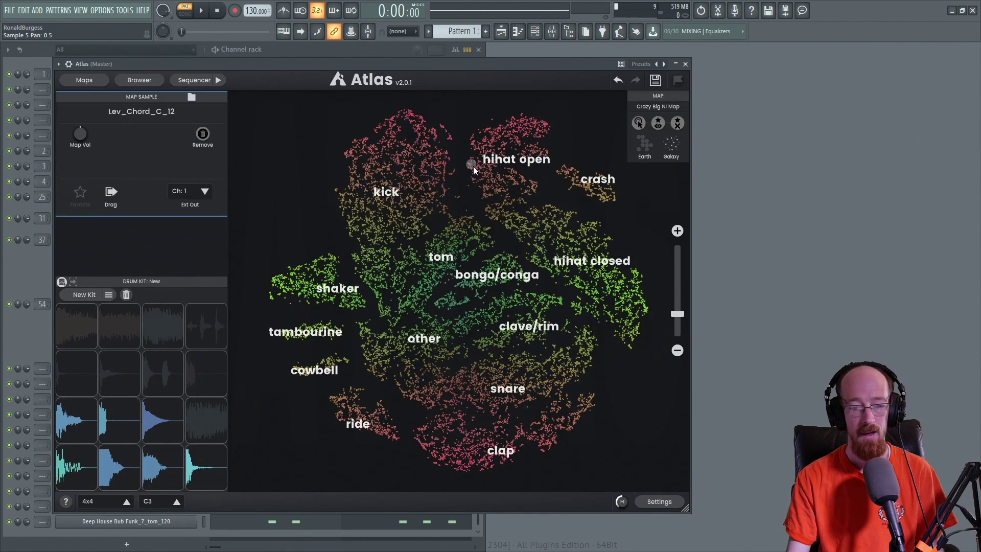
pyautogui.scroll(5, 460, 307)
pyautogui.scroll(-5, 463, 298)
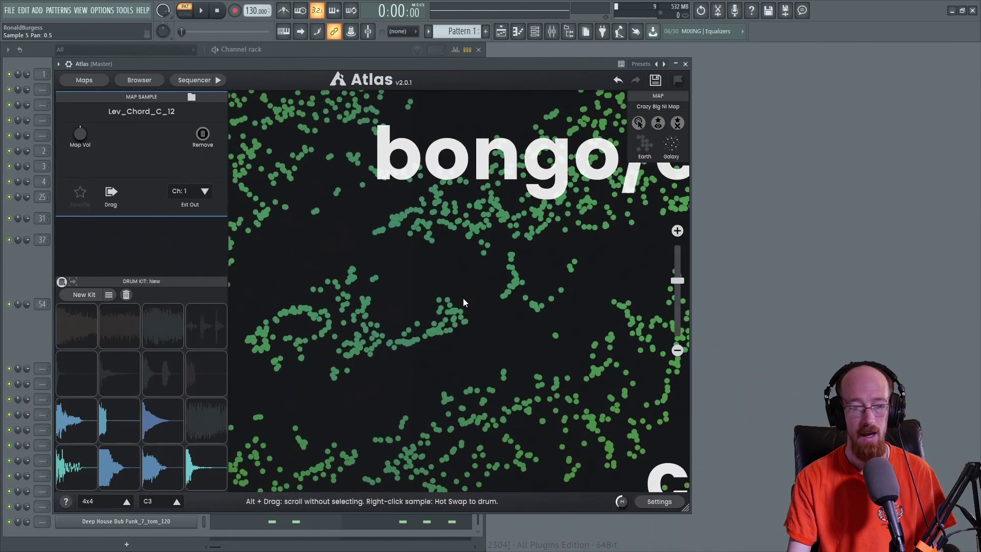
pyautogui.scroll(2, 454, 255)
pyautogui.moveTo(475, 170); pyautogui.dragTo(520, 125)
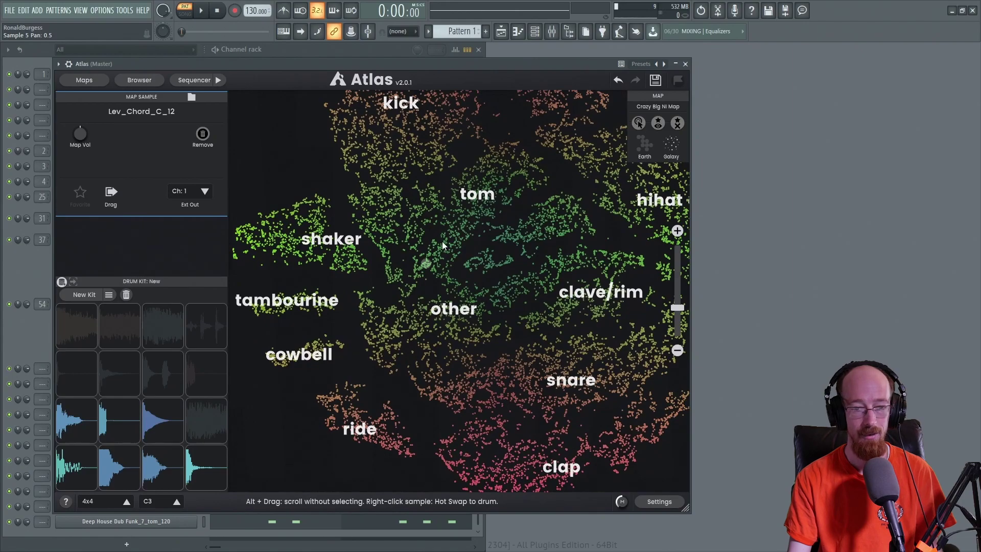
# Step: Compare the Earth and Galaxy views of Crazy Big NI Map, ending in Galaxy view
pyautogui.click(640, 144)
pyautogui.scroll(5, 505, 249)
pyautogui.scroll(-4, 498, 258)
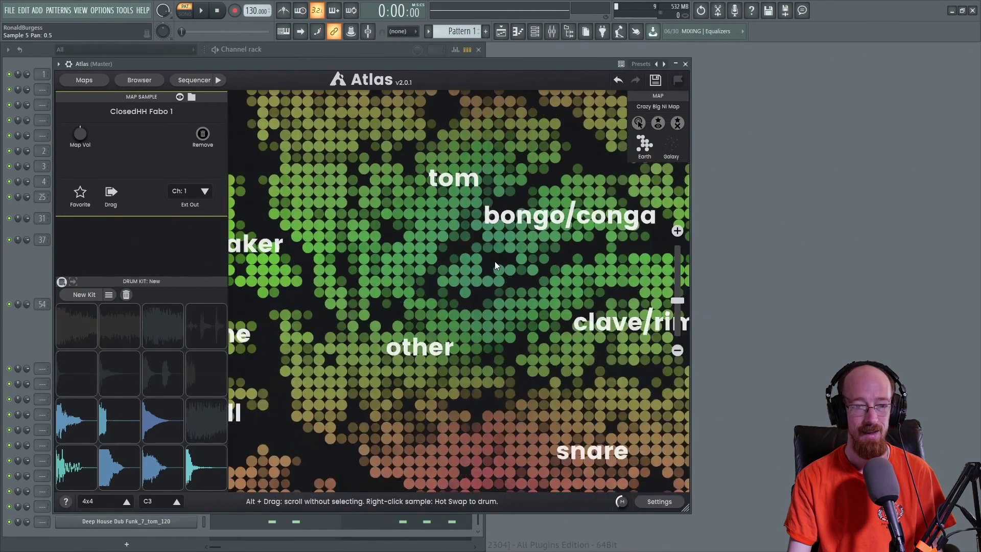
pyautogui.moveTo(575, 176); pyautogui.dragTo(547, 227)
pyautogui.click(671, 145)
pyautogui.click(644, 146)
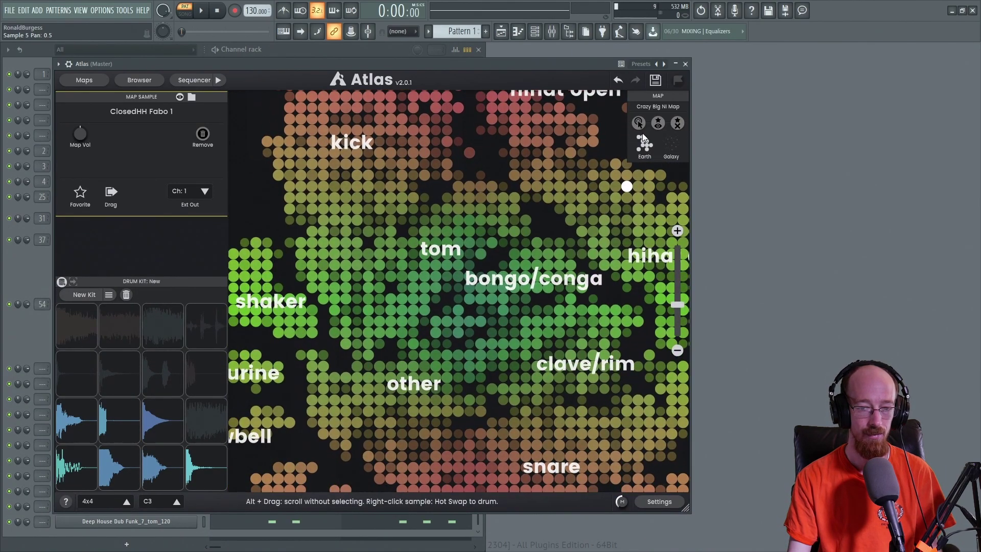
pyautogui.click(674, 147)
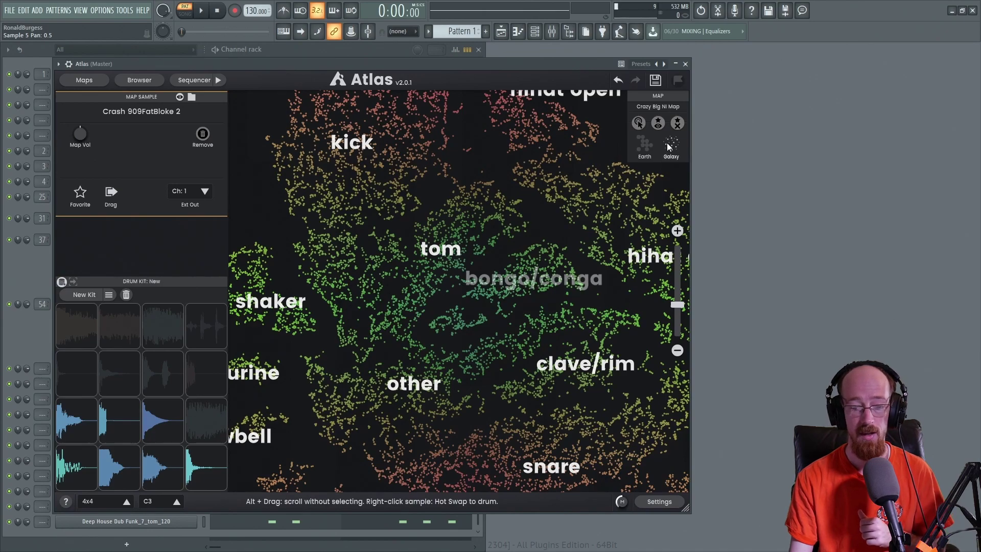
# Step: Look through the plugin settings from the drum kit and map defaults down to the UI options, and close them
pyautogui.click(659, 501)
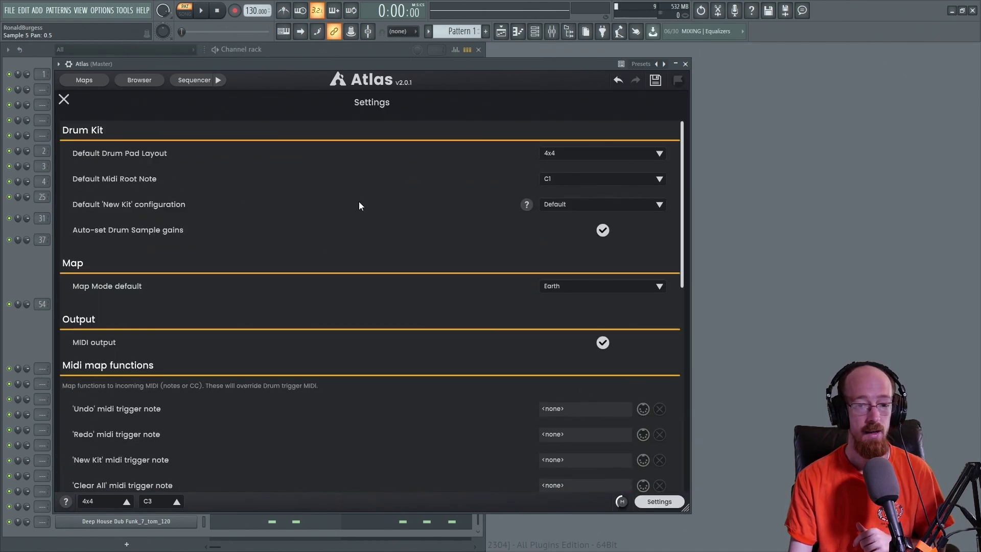
pyautogui.scroll(-6, 359, 203)
pyautogui.scroll(-3, 376, 240)
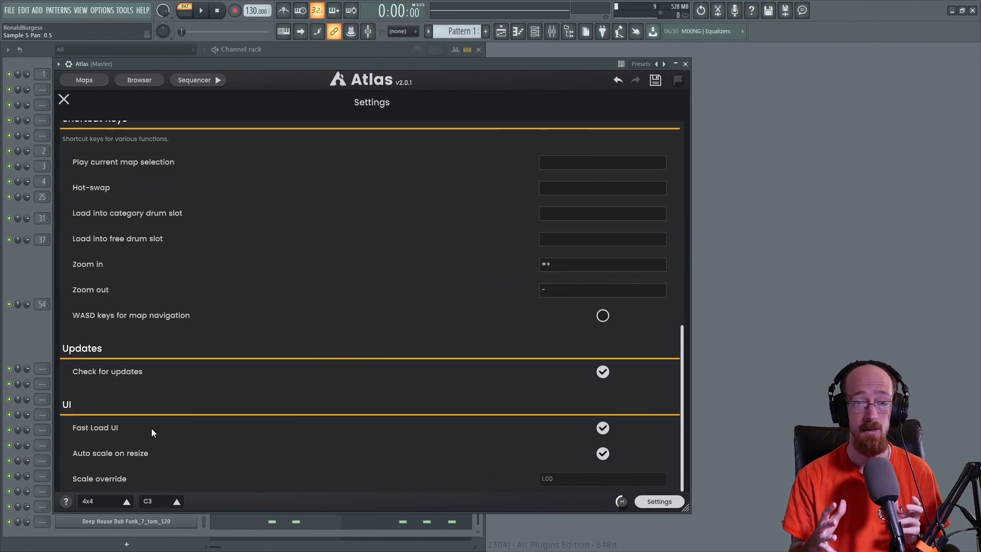
pyautogui.click(64, 99)
# Step: Load Crazy Big NI Map and Atlas 2 - Factory in turn, and briefly check the aWESOME Map's setup
pyautogui.click(85, 80)
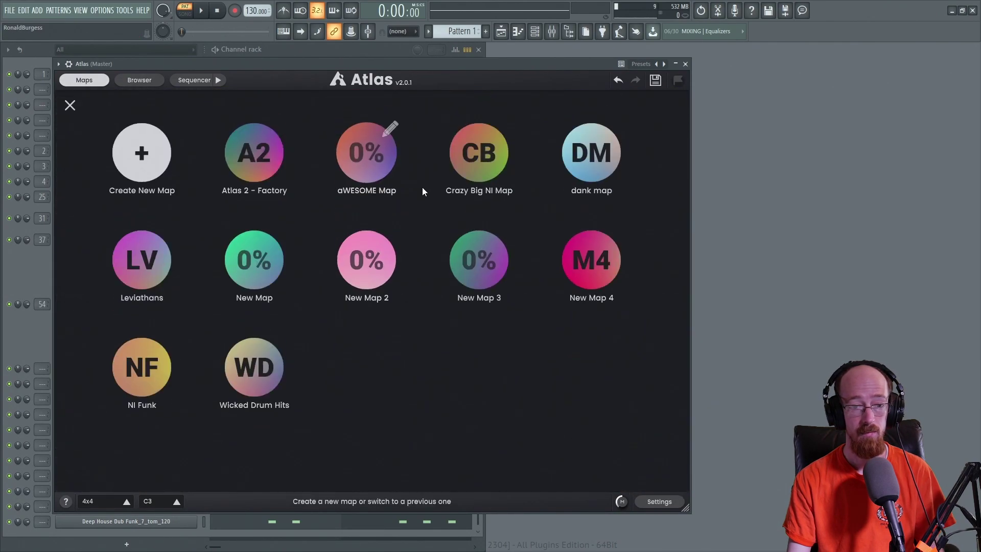
pyautogui.click(465, 170)
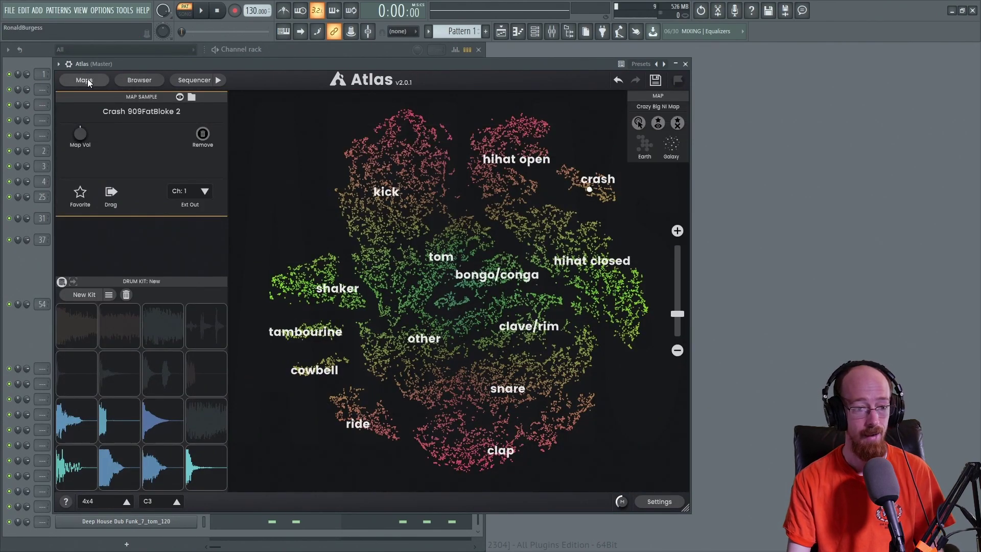
pyautogui.click(87, 79)
pyautogui.click(254, 152)
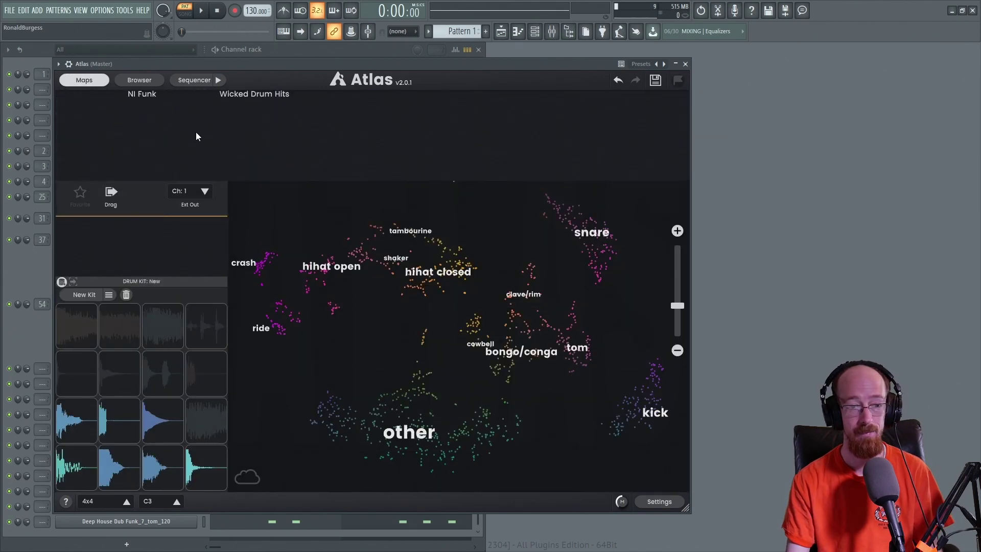
pyautogui.click(367, 155)
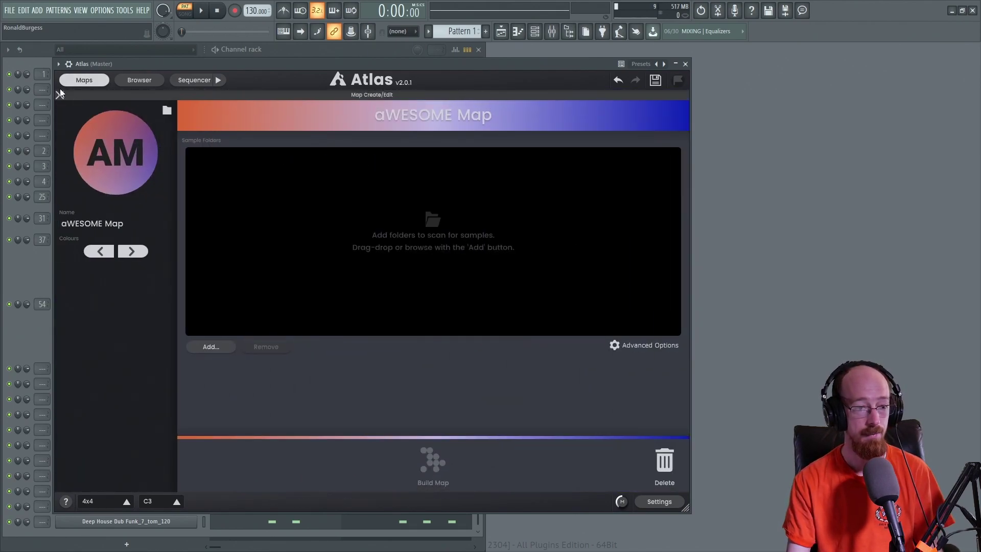
pyautogui.click(60, 96)
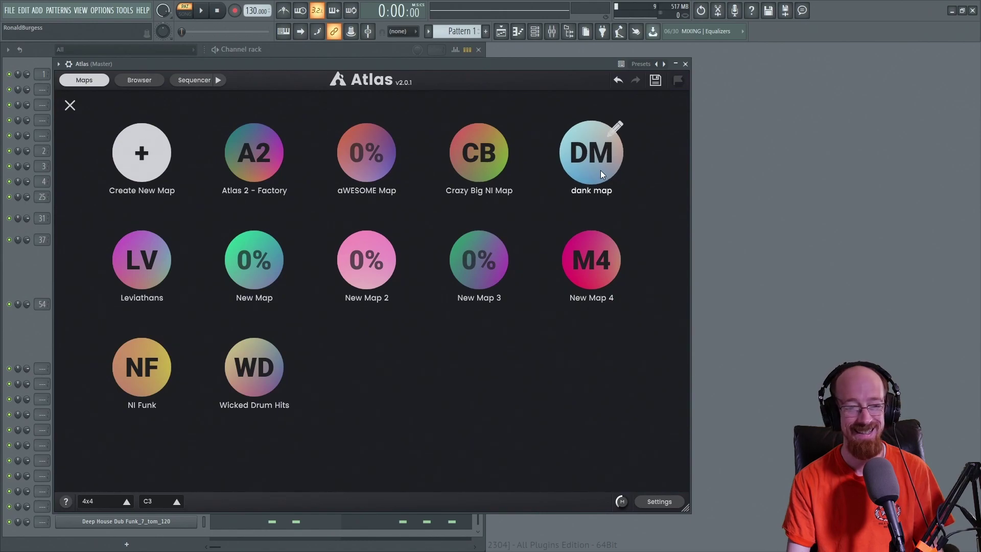
# Step: Load the Leviathans map from the saved maps and replace it with the Atlas 2 - Factory map
pyautogui.click(144, 267)
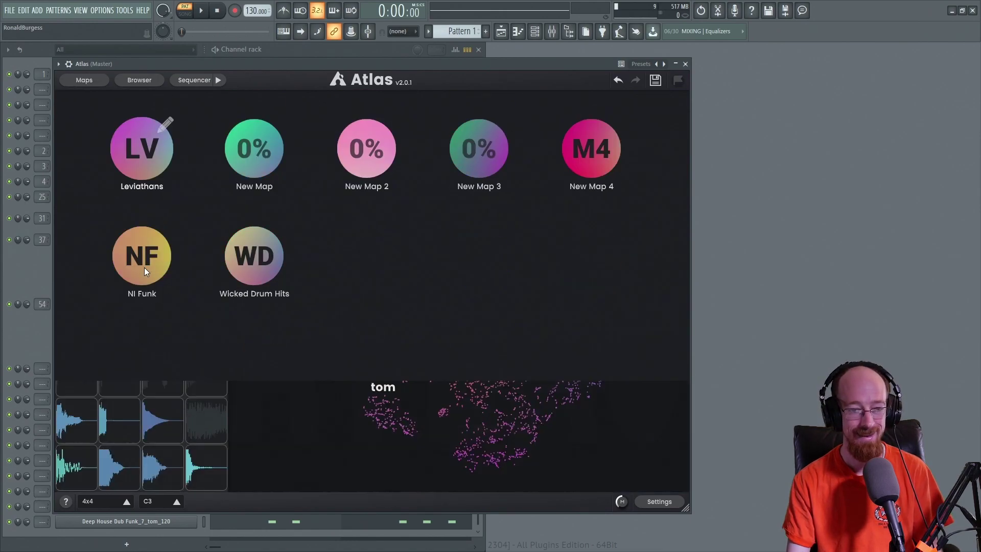
pyautogui.click(90, 83)
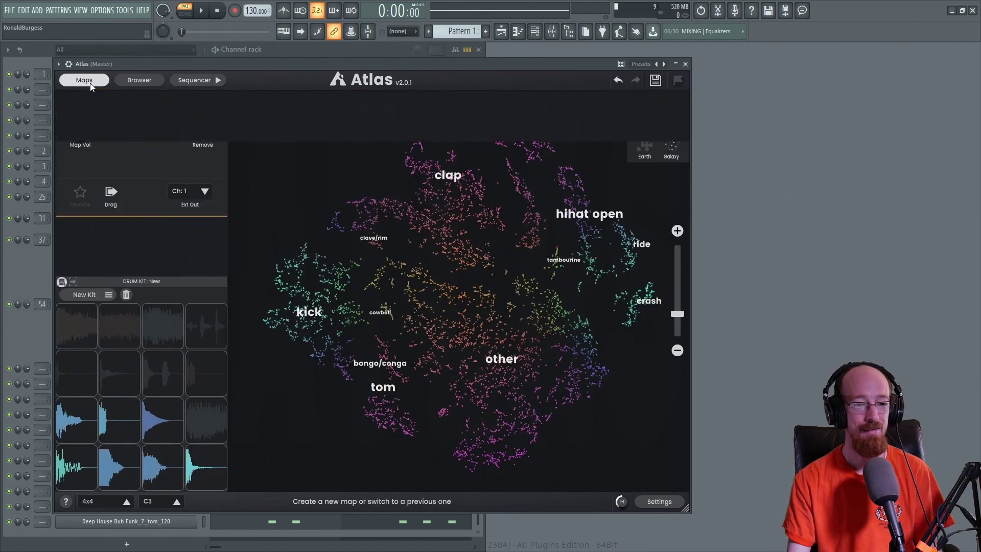
pyautogui.click(255, 161)
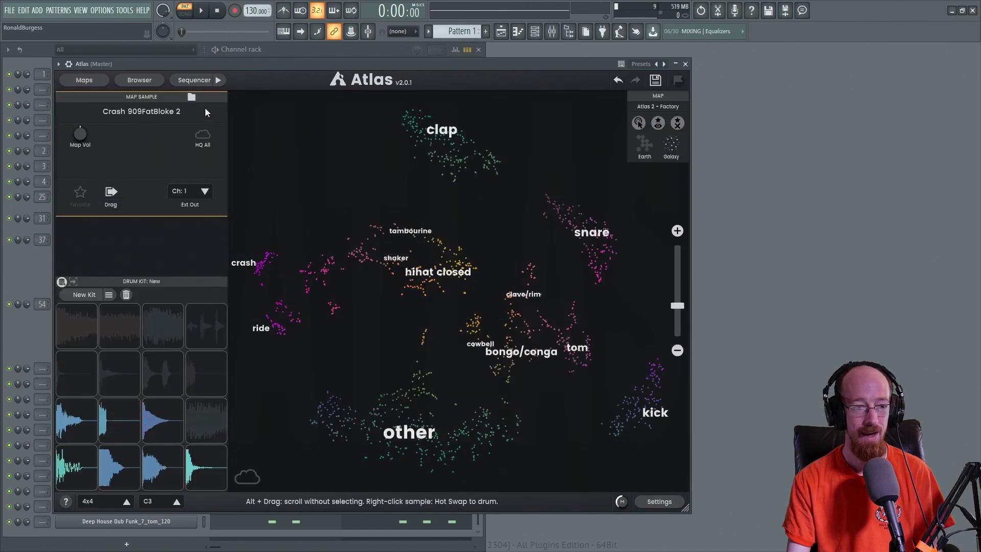
# Step: Load Crazy Big NI Map from the saved maps
pyautogui.click(74, 82)
pyautogui.click(468, 164)
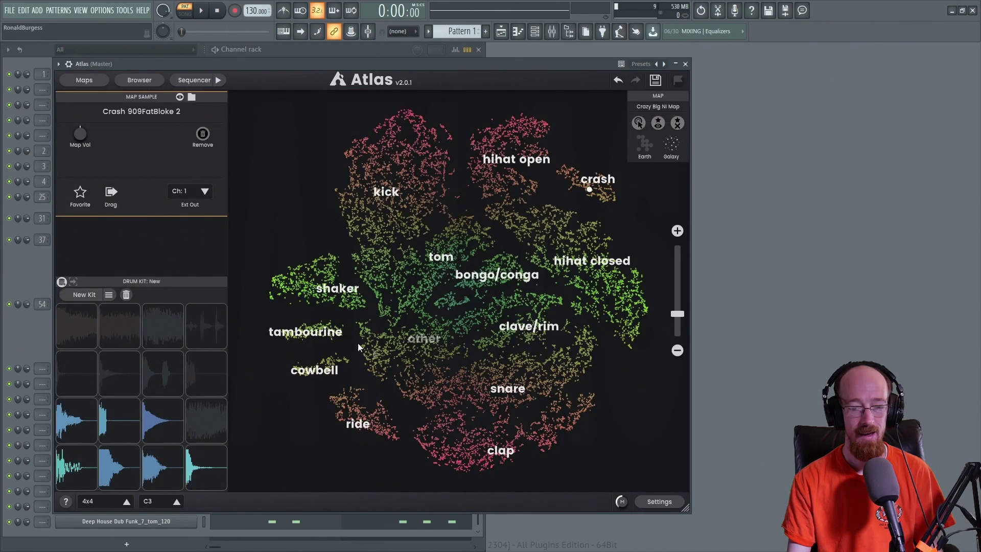
# Step: Look through the plugin settings for MIDI output, MIDI map functions and shortcut keys, and close them
pyautogui.click(660, 501)
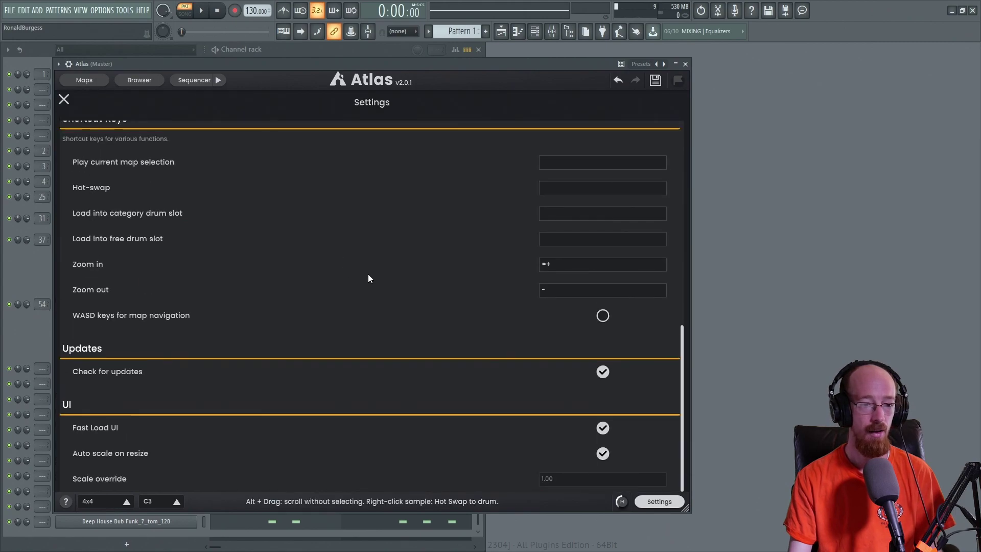
pyautogui.scroll(6, 370, 277)
pyautogui.scroll(-5, 401, 272)
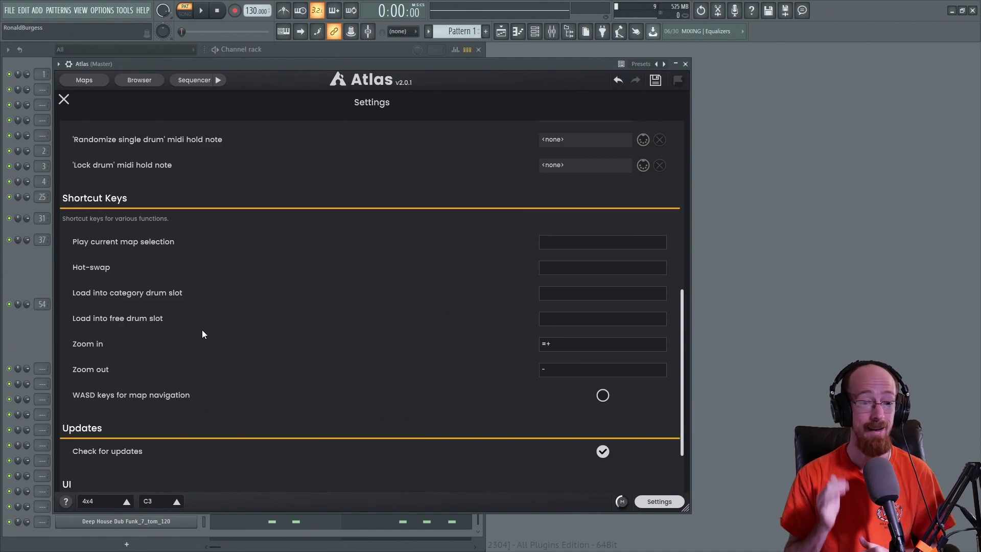
pyautogui.scroll(5, 368, 338)
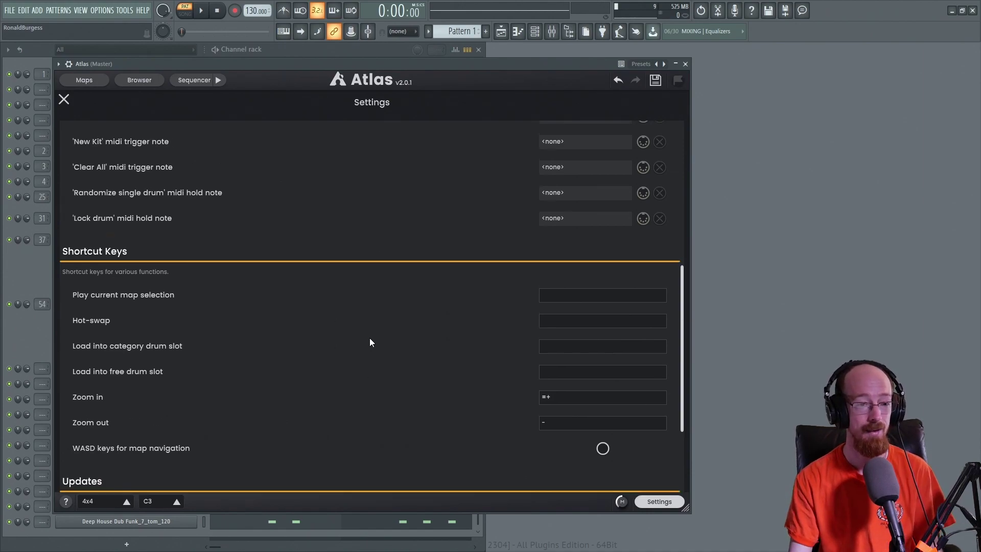
pyautogui.scroll(3, 368, 307)
pyautogui.scroll(-4, 363, 296)
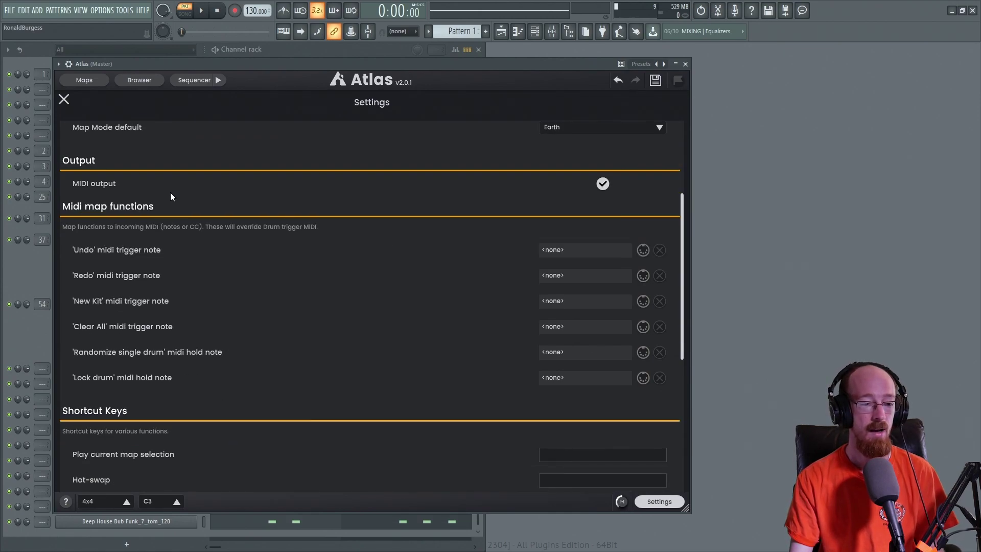
pyautogui.click(64, 100)
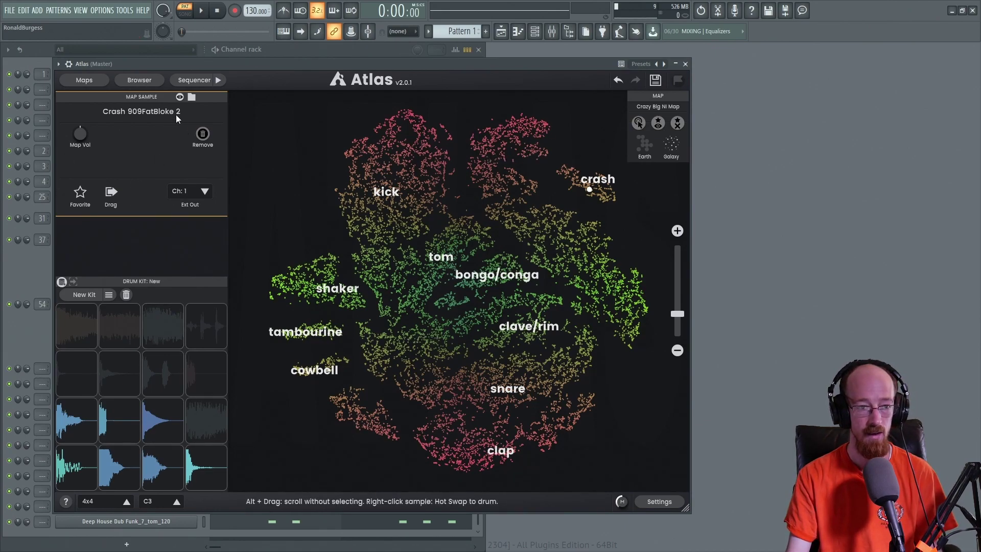
# Step: Show the sequencer briefly, hide it again, and audition the Kick MagnateHustle 20 sample on the map
pyautogui.click(189, 81)
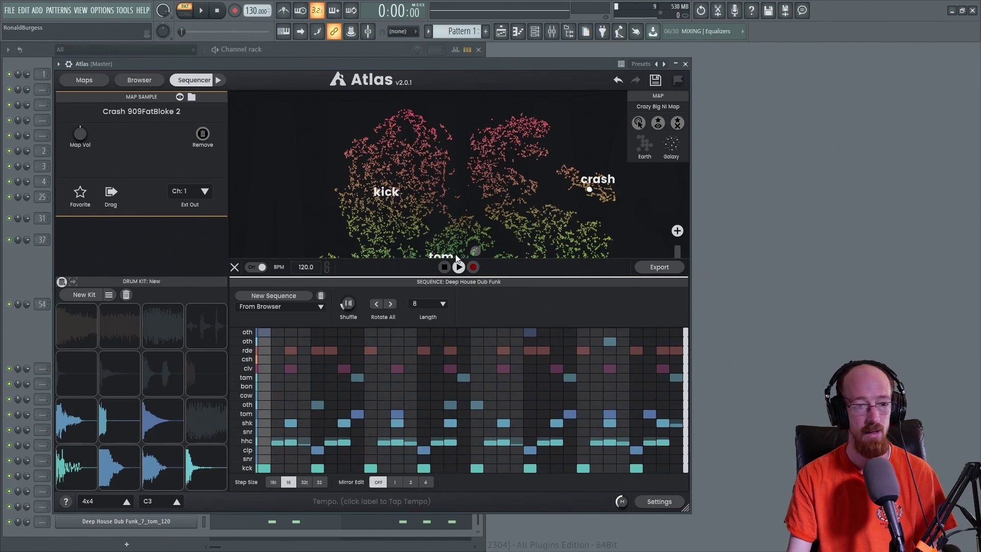
pyautogui.click(189, 81)
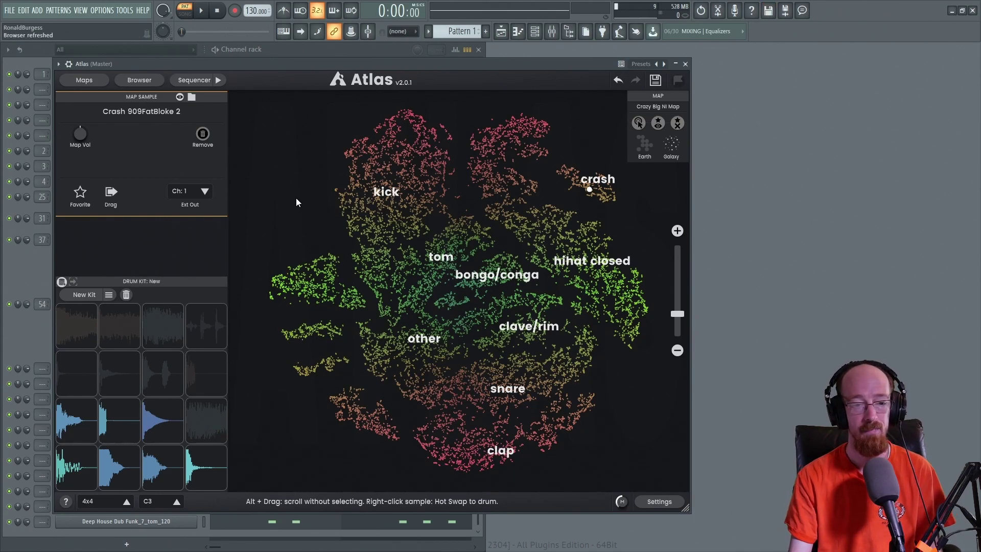
pyautogui.click(375, 201)
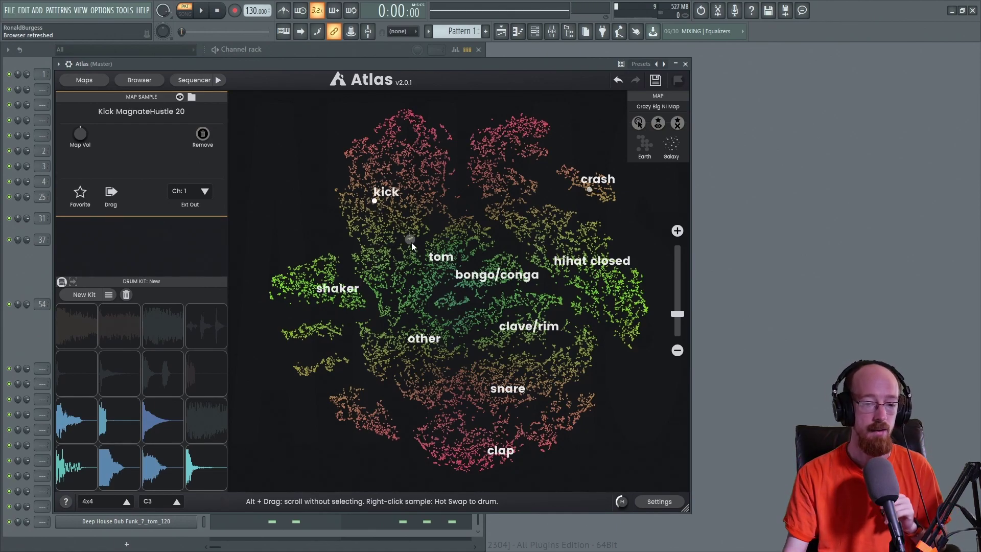
# Step: Review the MIDI map functions in the plugin settings and return to the map
pyautogui.click(659, 502)
pyautogui.scroll(-1, 307, 323)
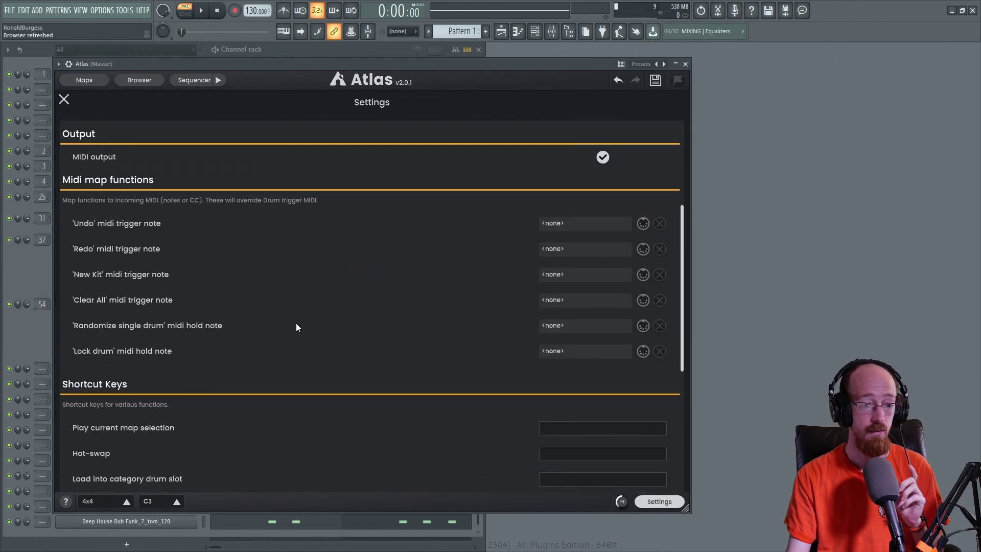
pyautogui.click(668, 504)
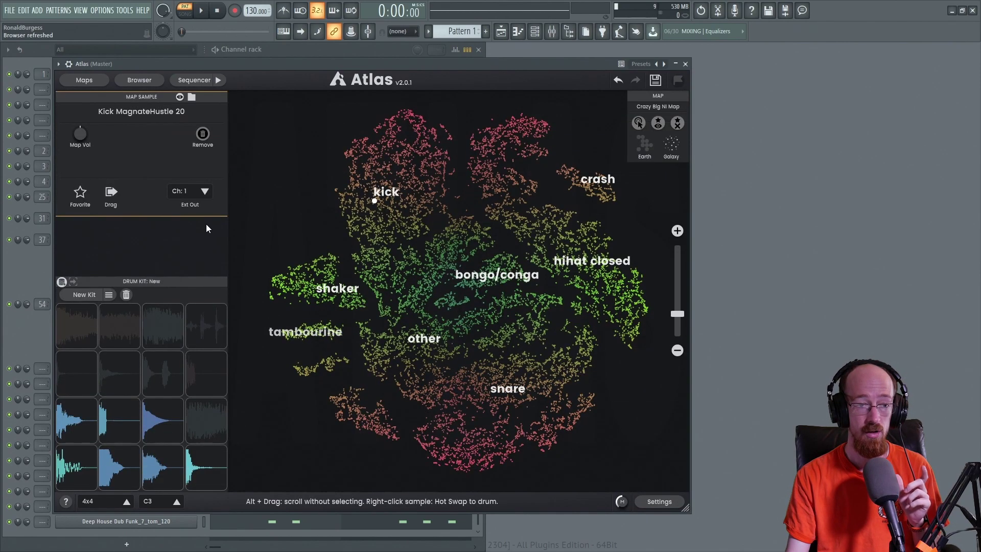
# Step: Generate a new From Browser sequence in the sequencer and move the plugin window to uncover the channel names in the channel rack
pyautogui.click(179, 79)
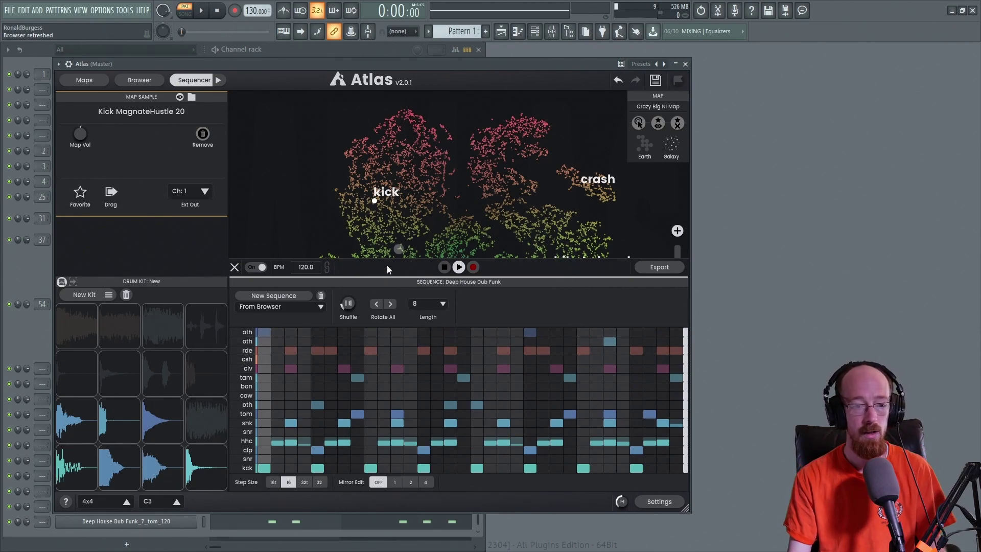
pyautogui.click(286, 295)
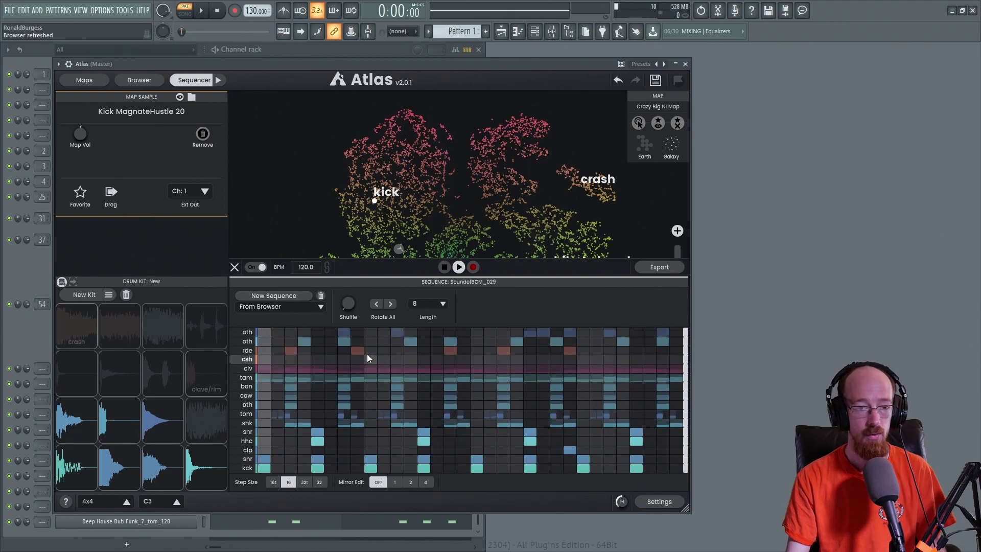
pyautogui.moveTo(344, 62); pyautogui.dragTo(530, 61)
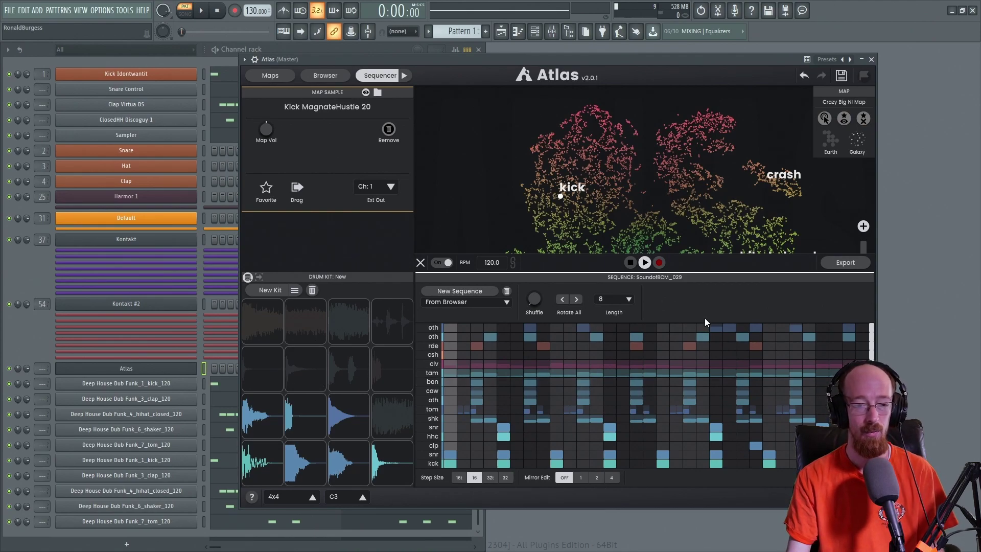
# Step: Hide the sequencer and audition tom and open hi-hat samples on the map, switching hover playback on and back off
pyautogui.click(420, 263)
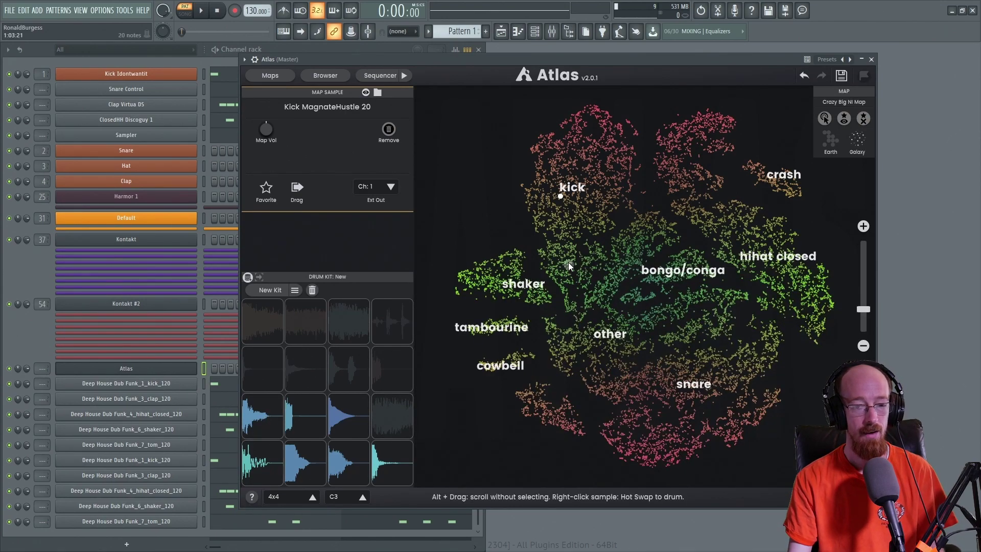
pyautogui.click(618, 269)
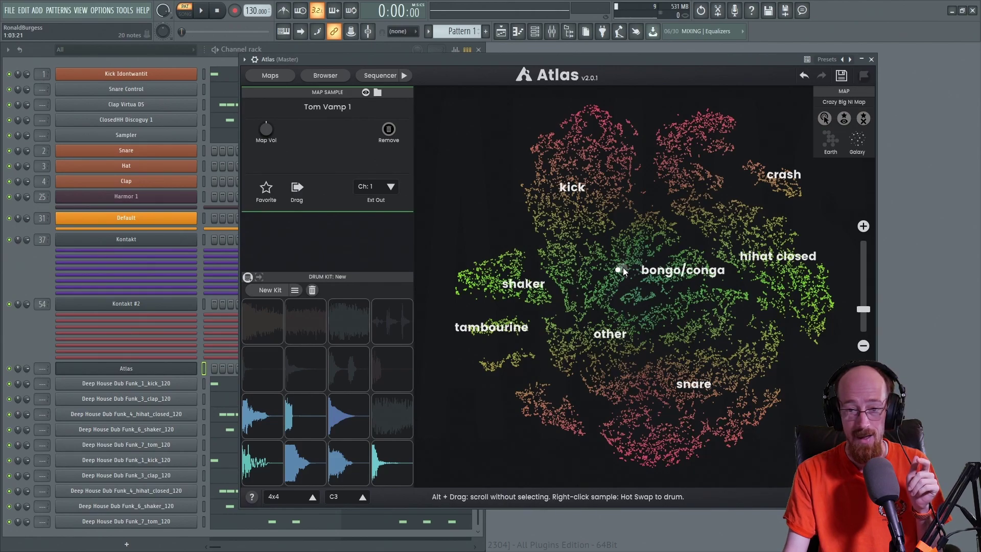
pyautogui.click(824, 118)
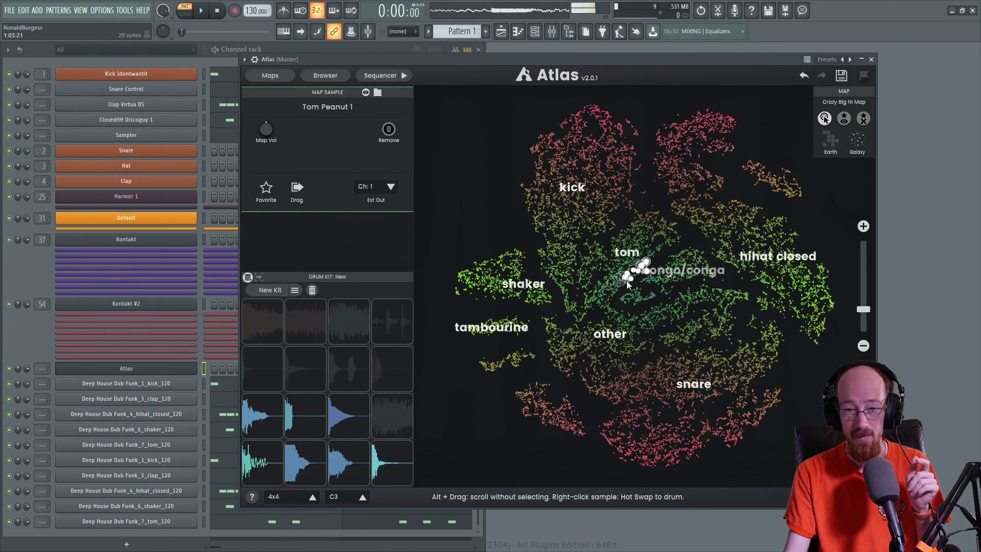
pyautogui.click(825, 118)
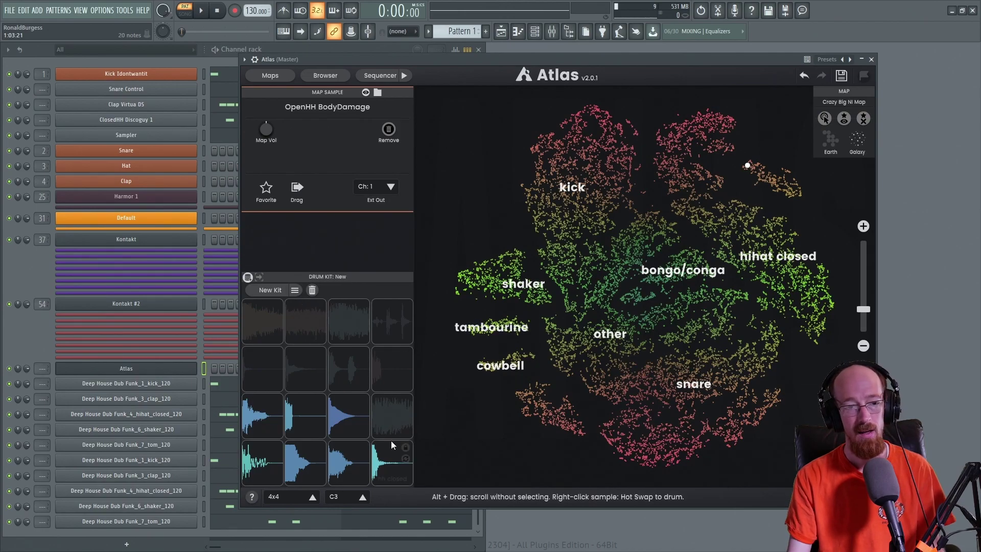
# Step: Inspect individual drum channels in the sequencer, ending on the cowbell channel, and hide the sequencer
pyautogui.click(380, 75)
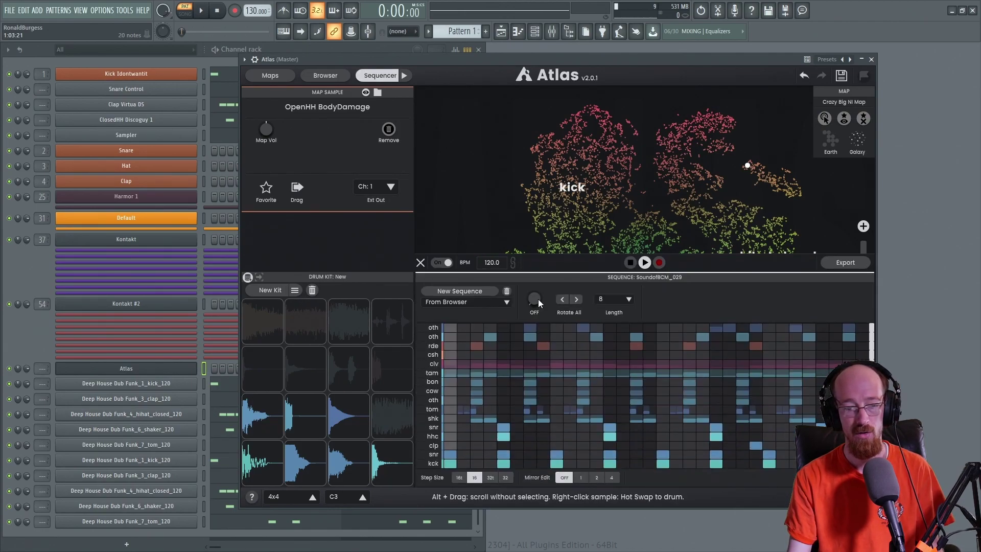
pyautogui.click(433, 346)
pyautogui.click(433, 374)
pyautogui.click(430, 404)
pyautogui.click(431, 404)
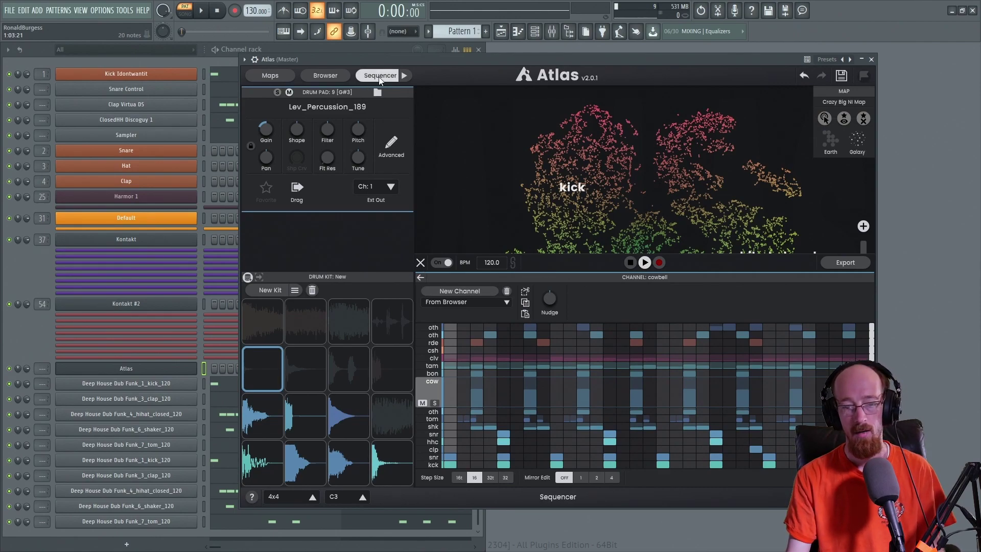
pyautogui.click(420, 263)
# Step: Glance at the saved maps, look through the settings from Drum Kit to UI, and return to the map
pyautogui.click(267, 75)
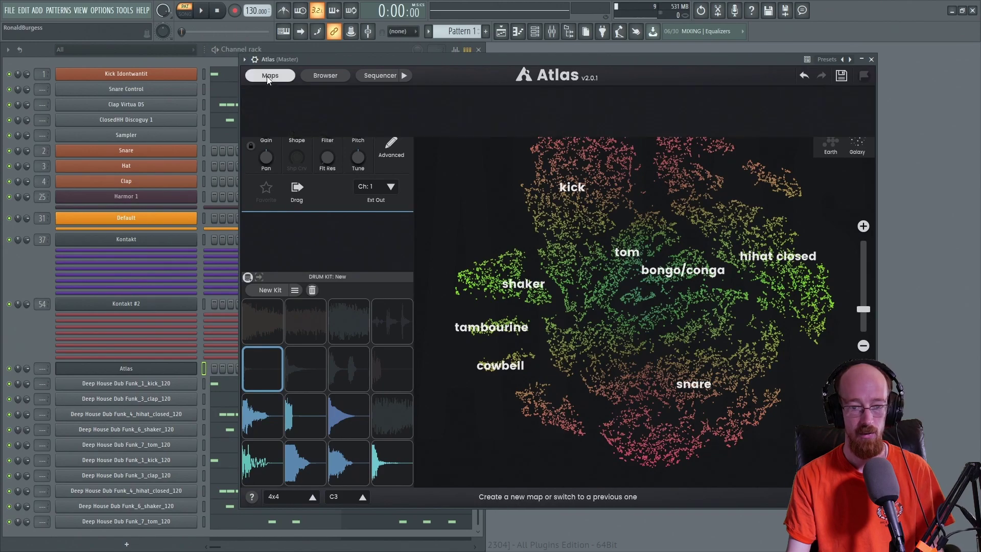
pyautogui.click(266, 78)
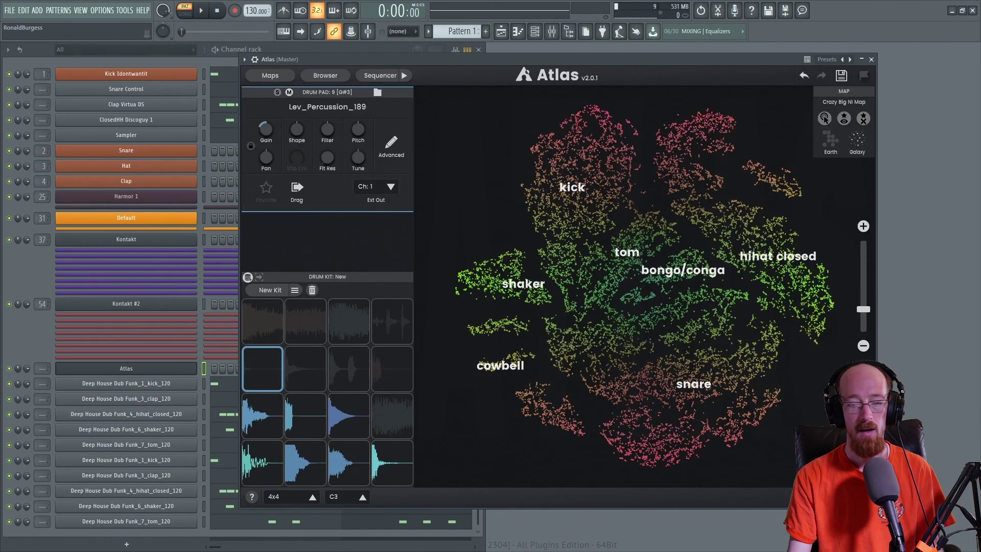
pyautogui.click(864, 76)
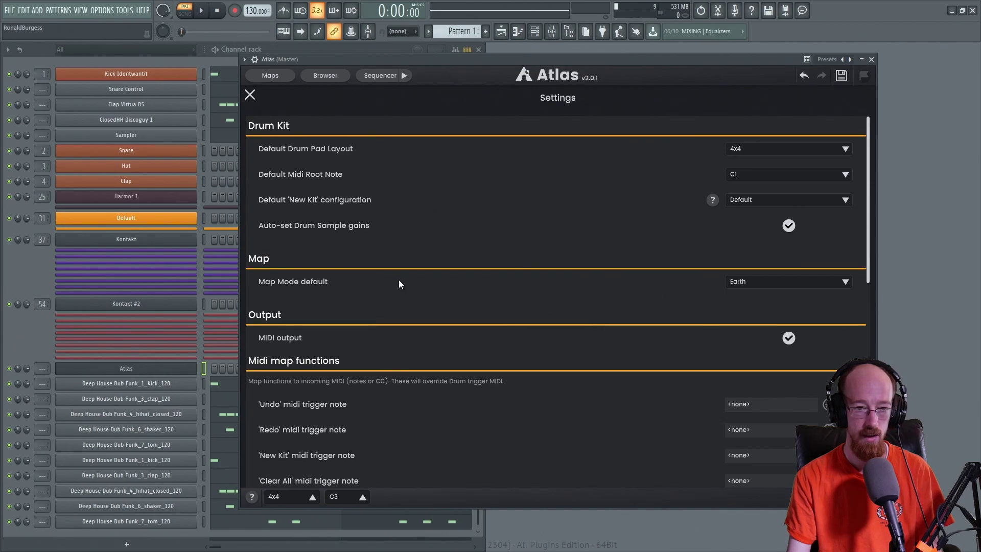
pyautogui.scroll(-10, 490, 213)
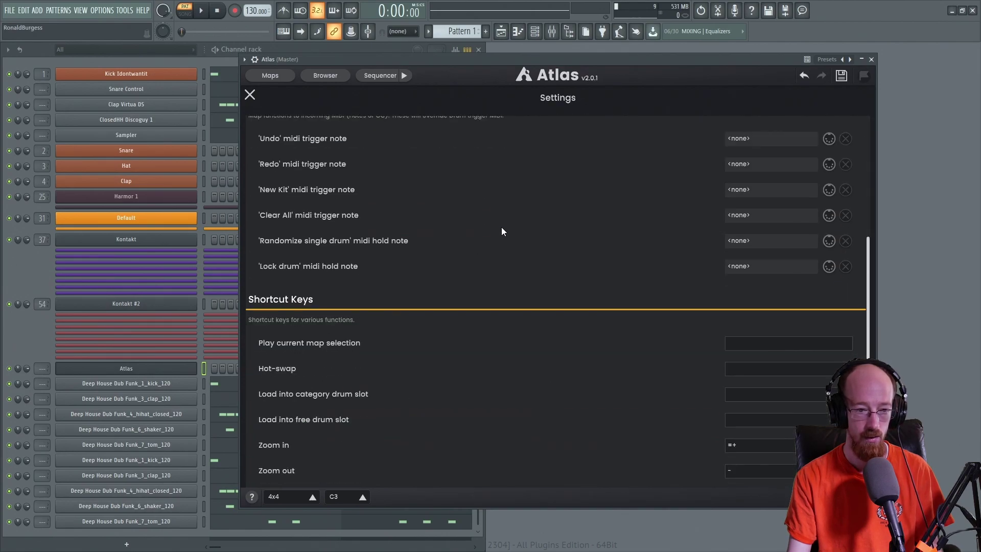
pyautogui.scroll(-2, 452, 277)
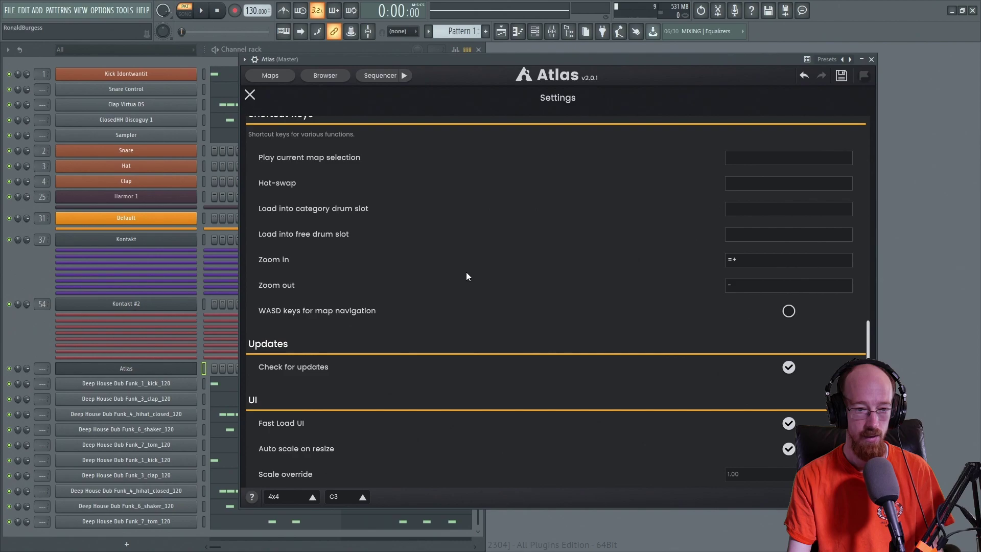
pyautogui.scroll(6, 513, 251)
pyautogui.scroll(2, 525, 251)
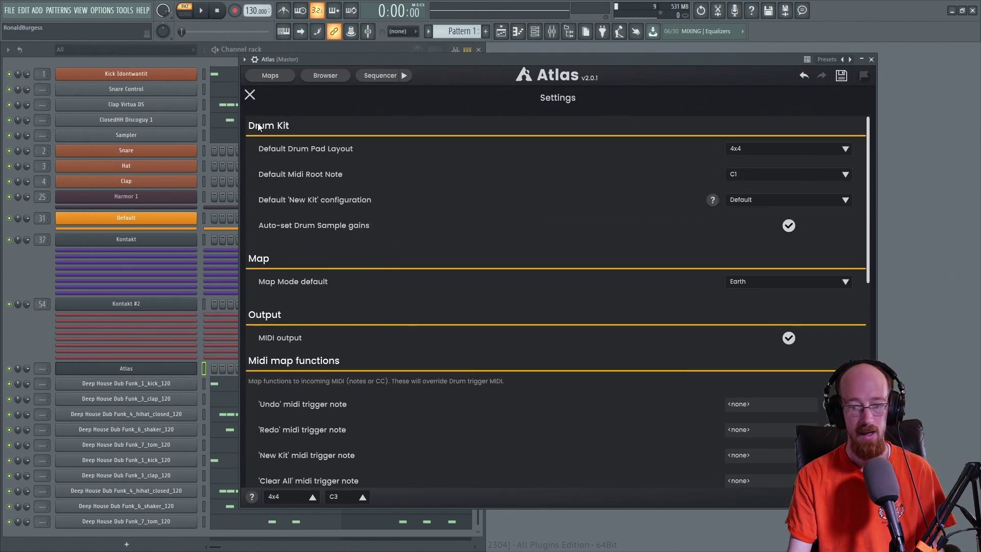
pyautogui.click(250, 95)
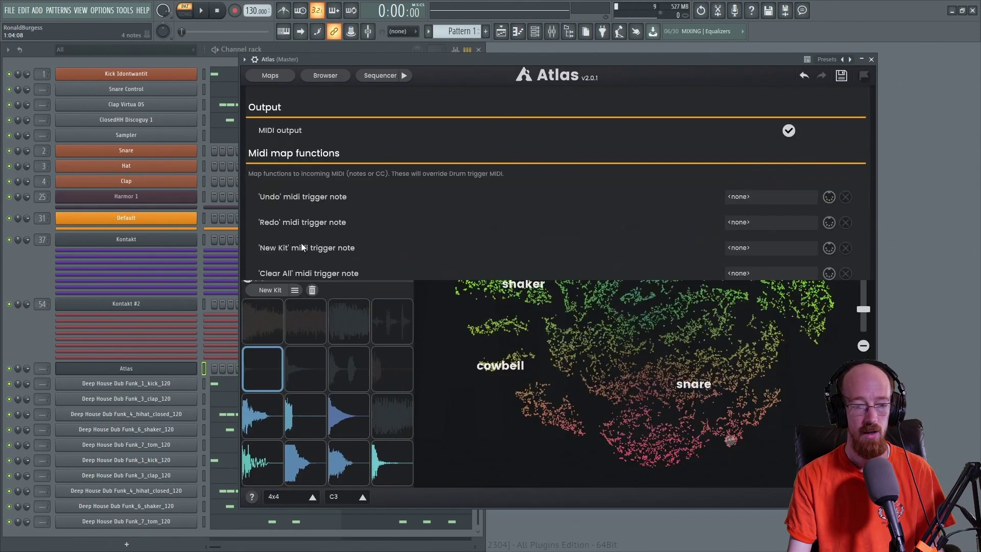
# Step: Try the Lev_Snare_113 pad and its neighbours, and set the gain of the Lev_Synth_A_05 pad to -7.78 dB
pyautogui.click(262, 415)
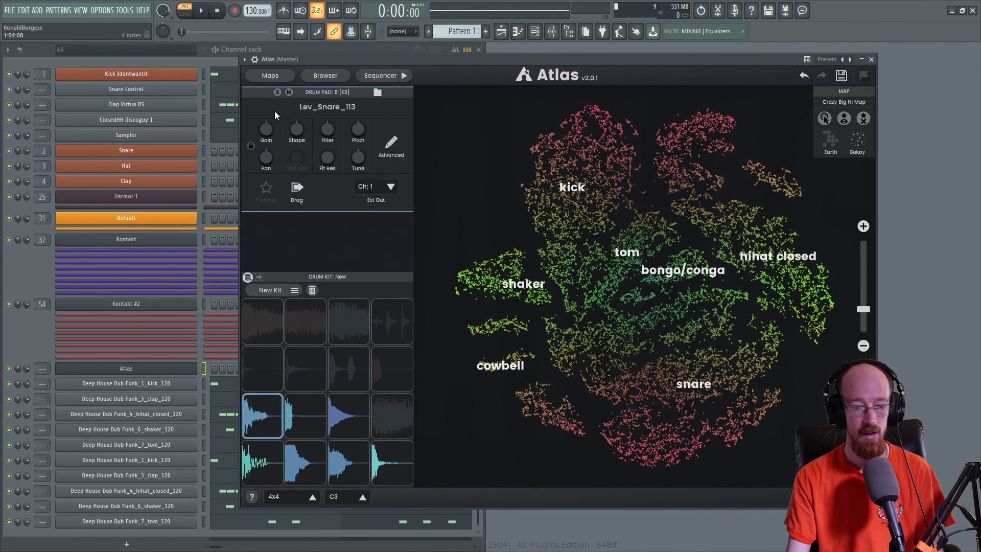
pyautogui.click(307, 410)
pyautogui.click(347, 414)
pyautogui.moveTo(272, 142)
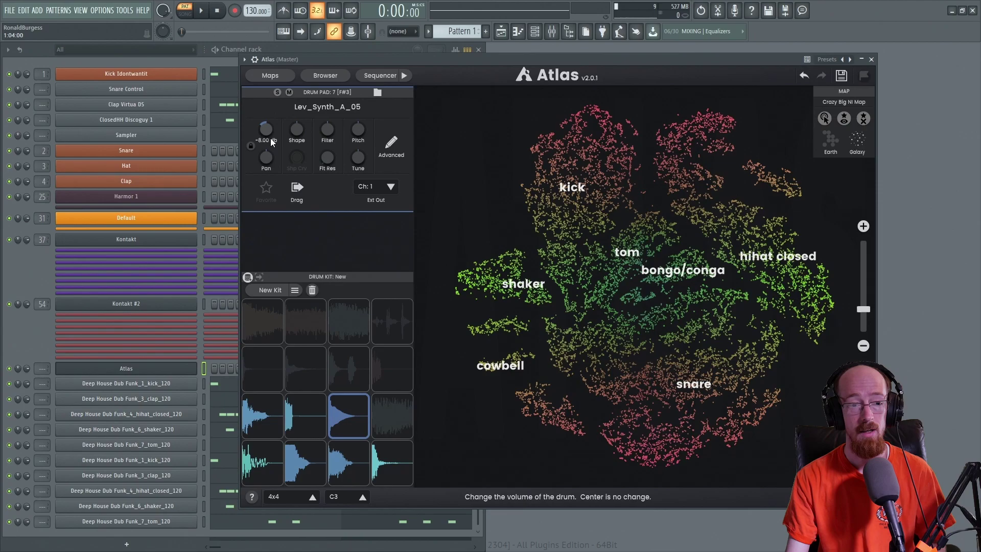
pyautogui.moveTo(272, 143); pyautogui.dragTo(272, 136)
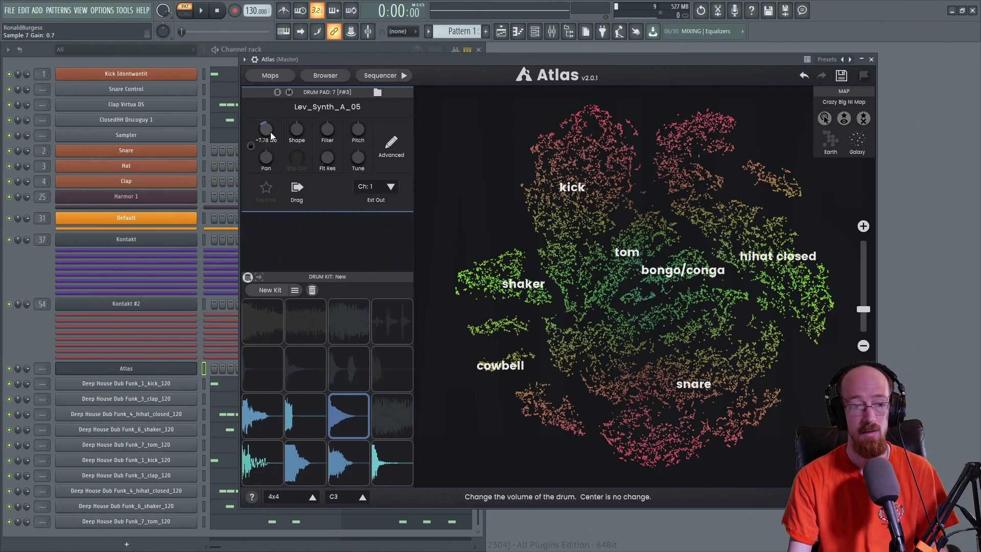
# Step: Reposition the plugin window over the channel rack and briefly check the list of saved maps
pyautogui.moveTo(479, 60); pyautogui.dragTo(516, 64)
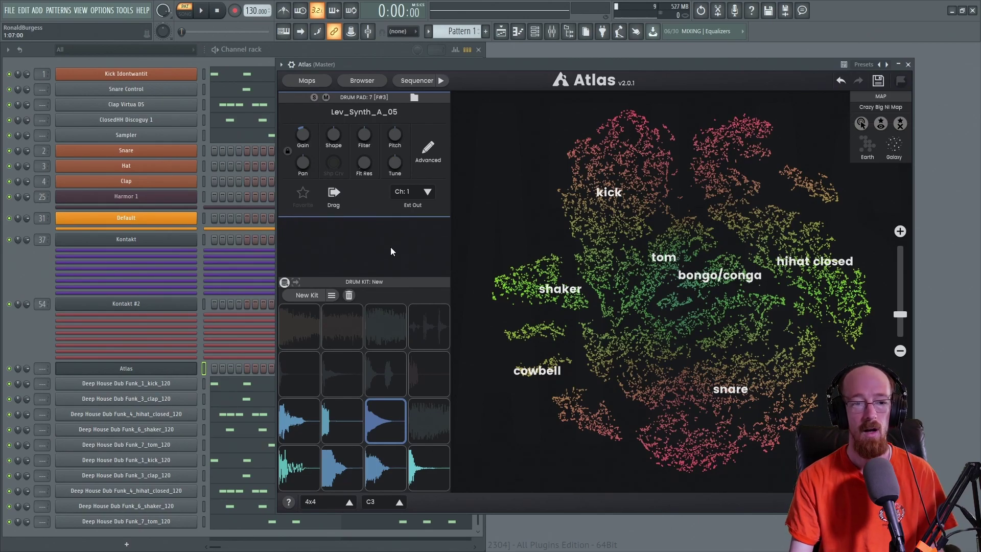
pyautogui.moveTo(642, 63); pyautogui.dragTo(509, 56)
pyautogui.click(184, 76)
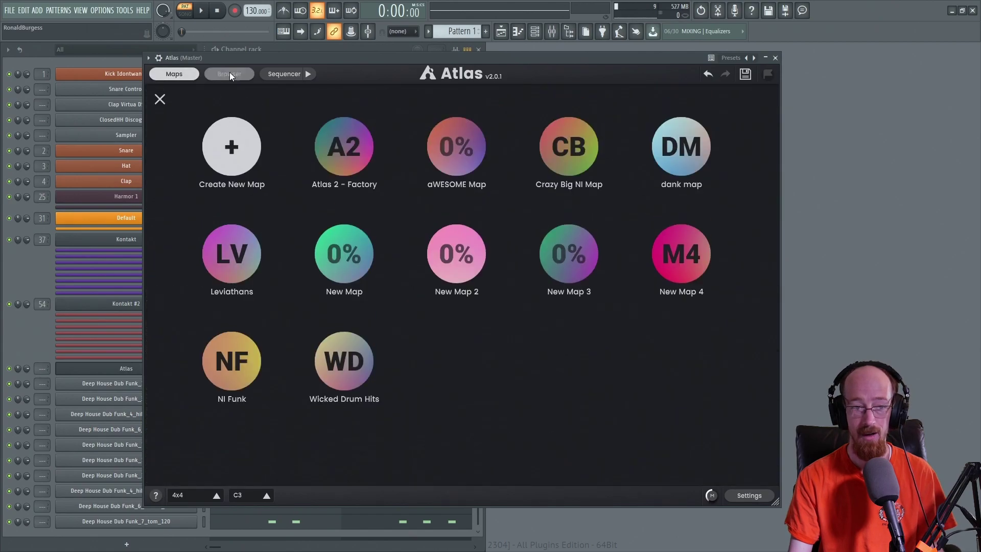
pyautogui.click(181, 75)
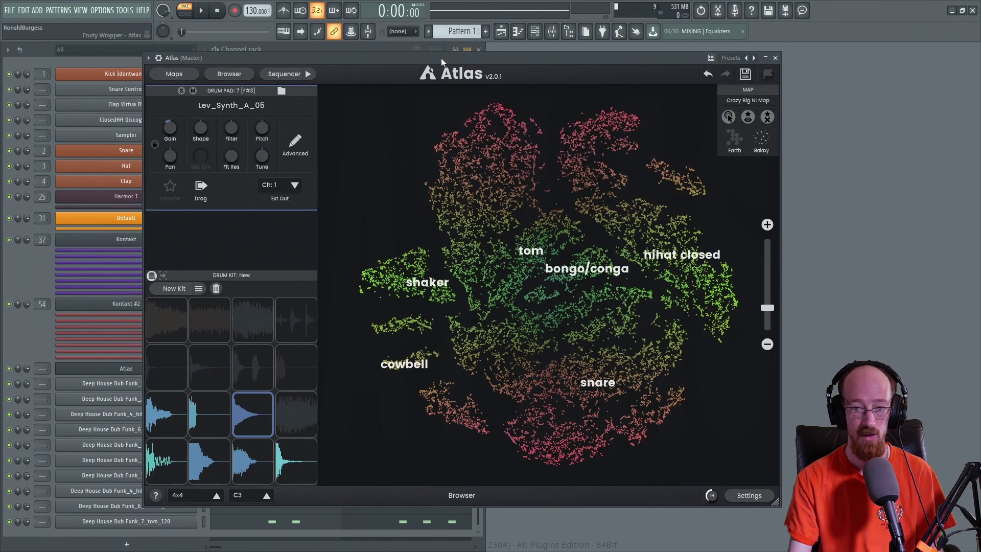
pyautogui.moveTo(431, 57); pyautogui.dragTo(422, 53)
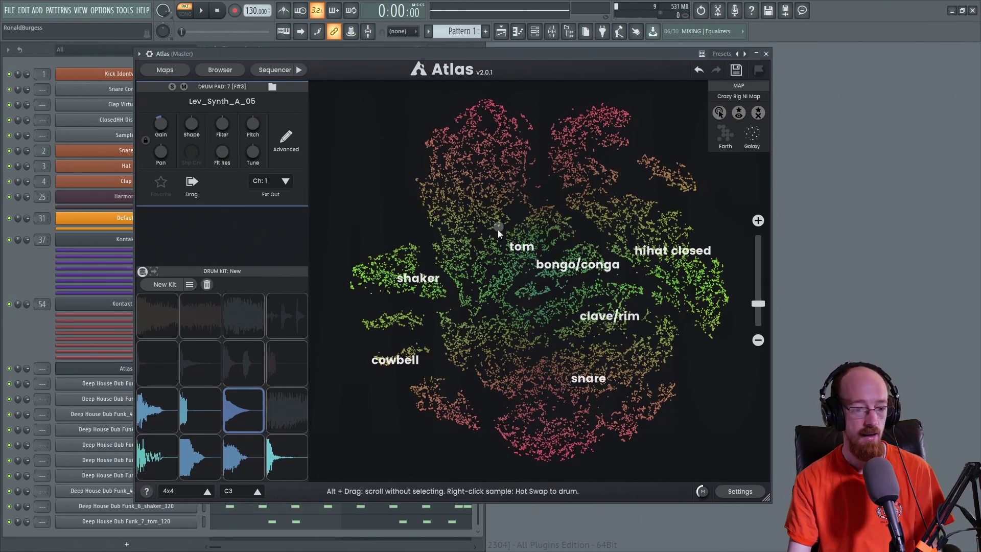
# Step: Lock the first three pads in the lowest row of the drum kit
pyautogui.click(170, 441)
pyautogui.click(214, 442)
pyautogui.click(257, 441)
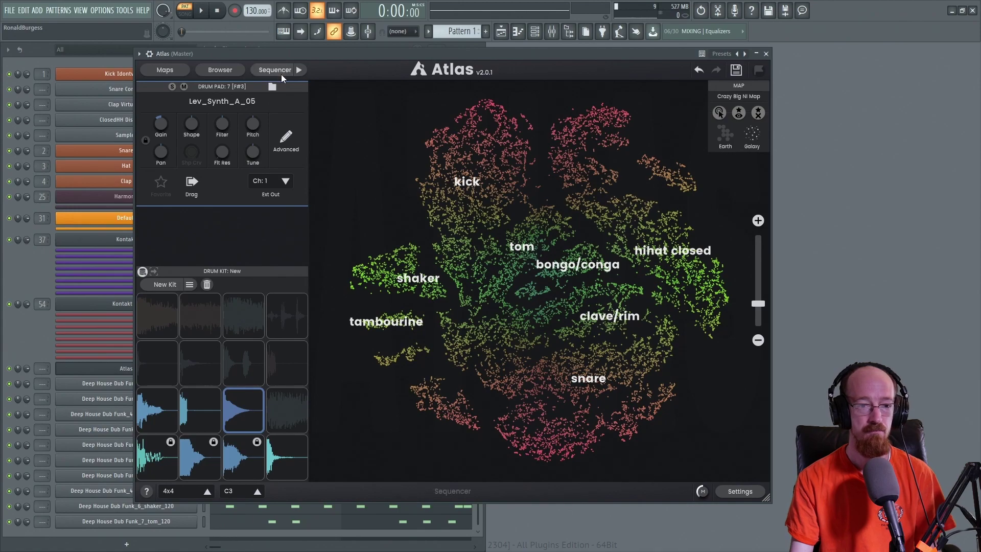
# Step: Generate a random drum kit from the browser's random content and audition its clap and kick pads
pyautogui.click(221, 70)
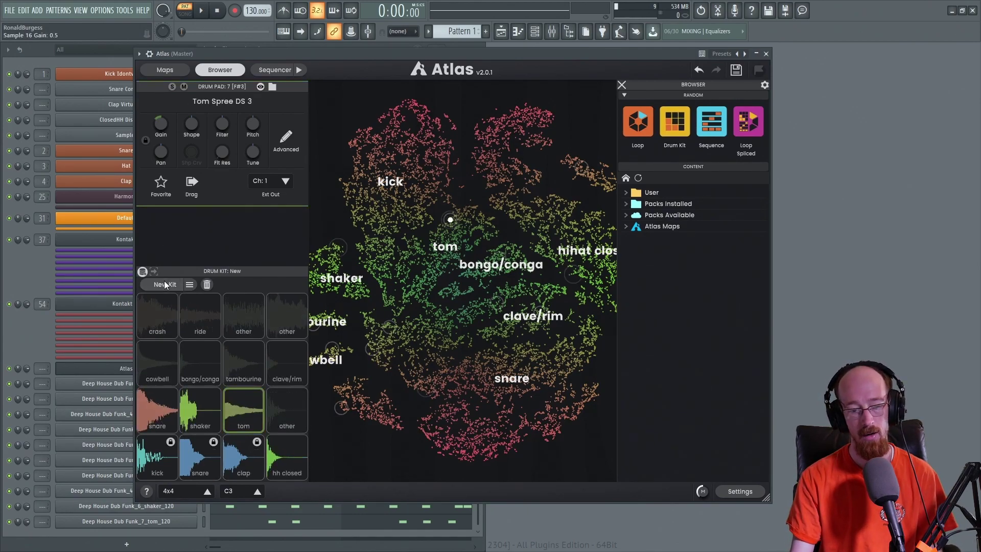
pyautogui.click(676, 131)
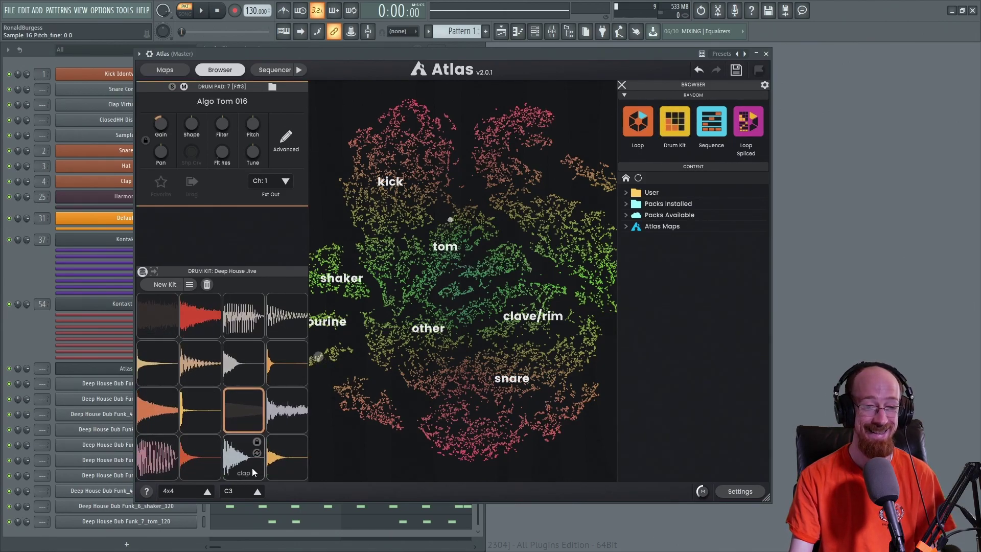
pyautogui.click(235, 467)
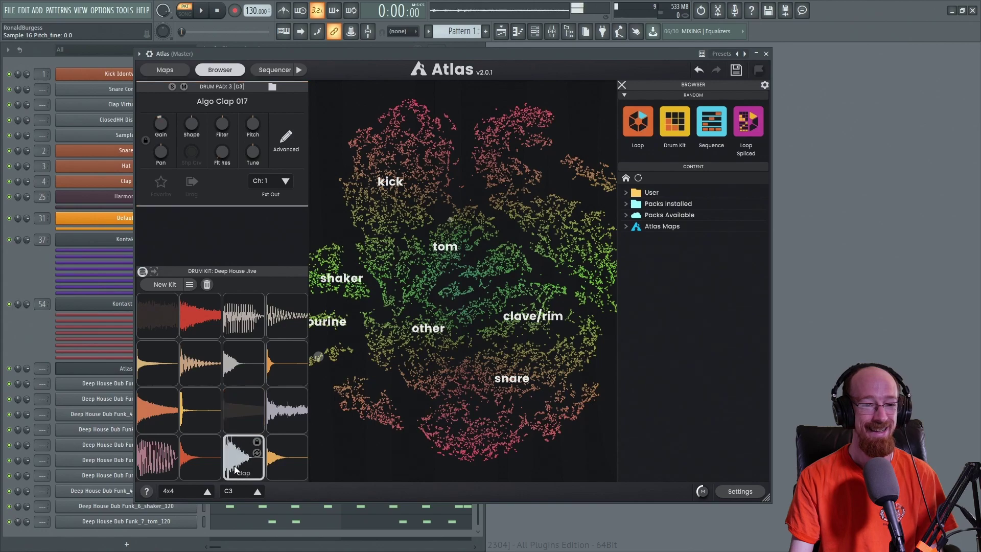
pyautogui.click(156, 460)
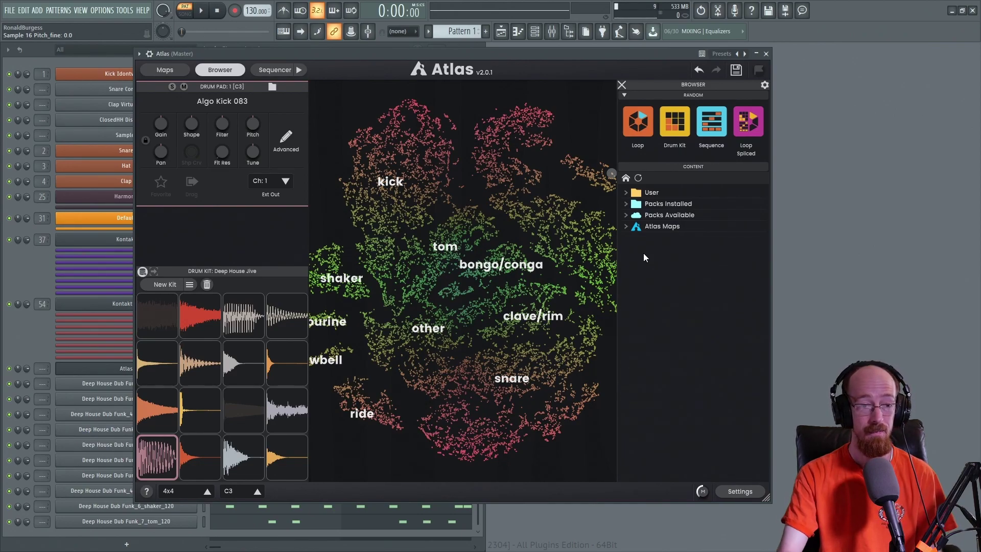
# Step: Alternate between random preset drum kits and new kits built from the map, finish on a new map-based kit, and close the browser
pyautogui.click(679, 126)
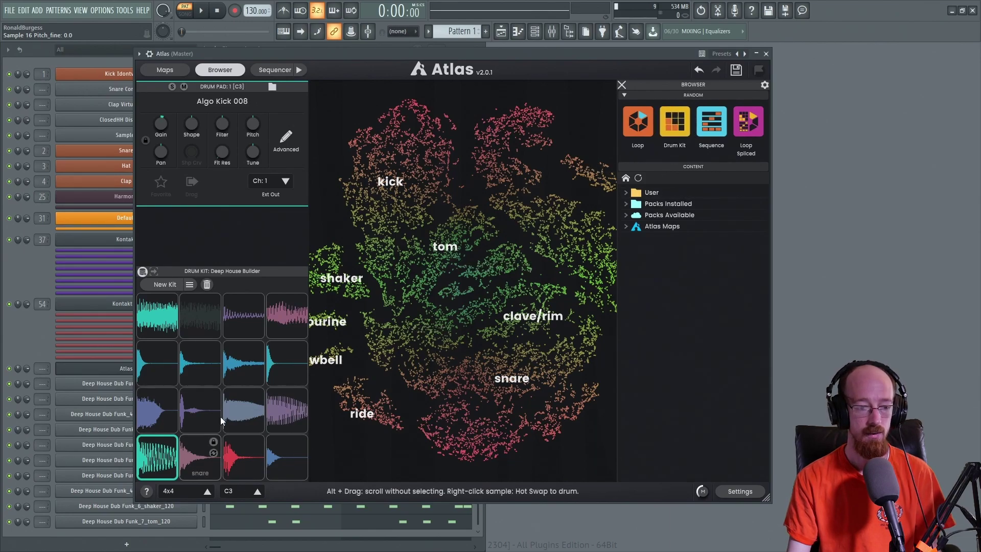
pyautogui.click(169, 285)
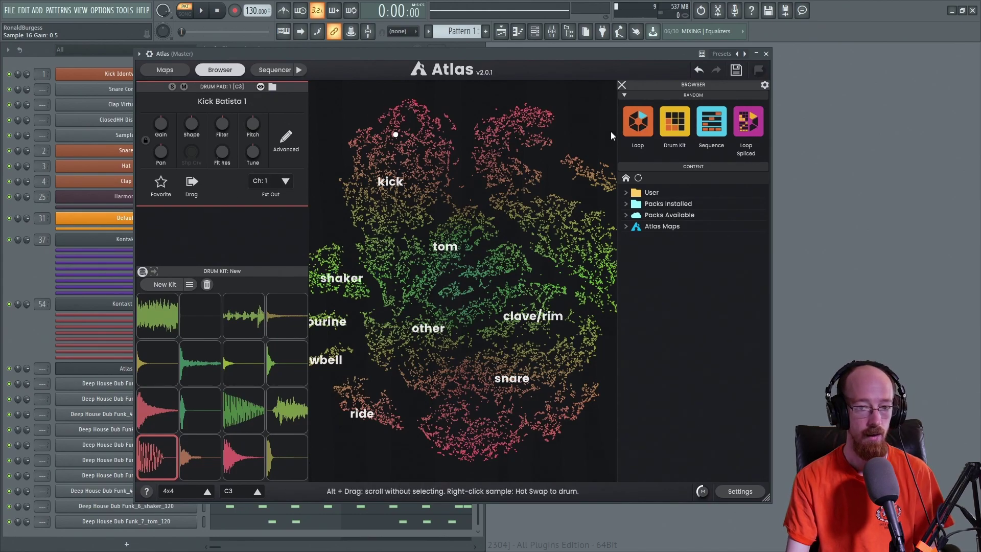
pyautogui.click(675, 121)
pyautogui.click(243, 411)
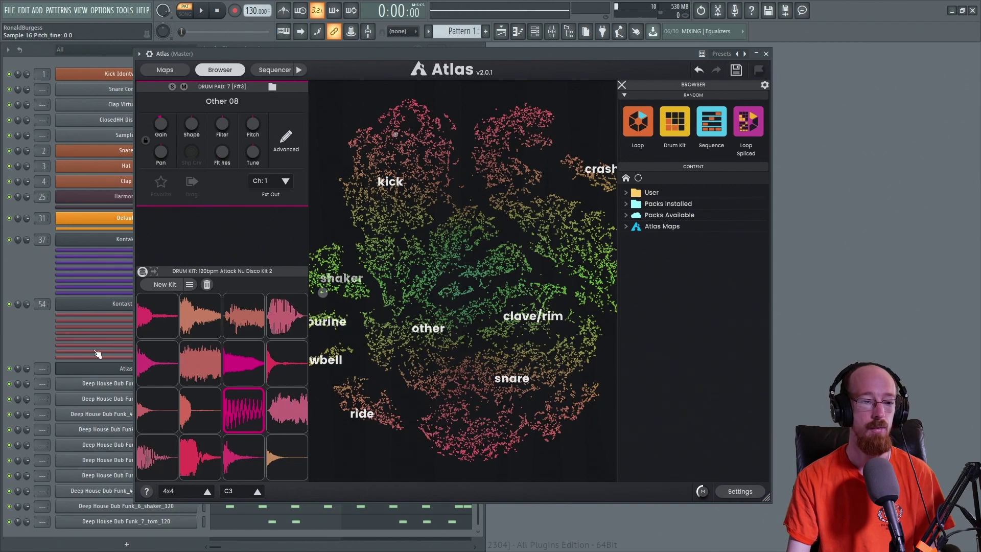
pyautogui.click(165, 284)
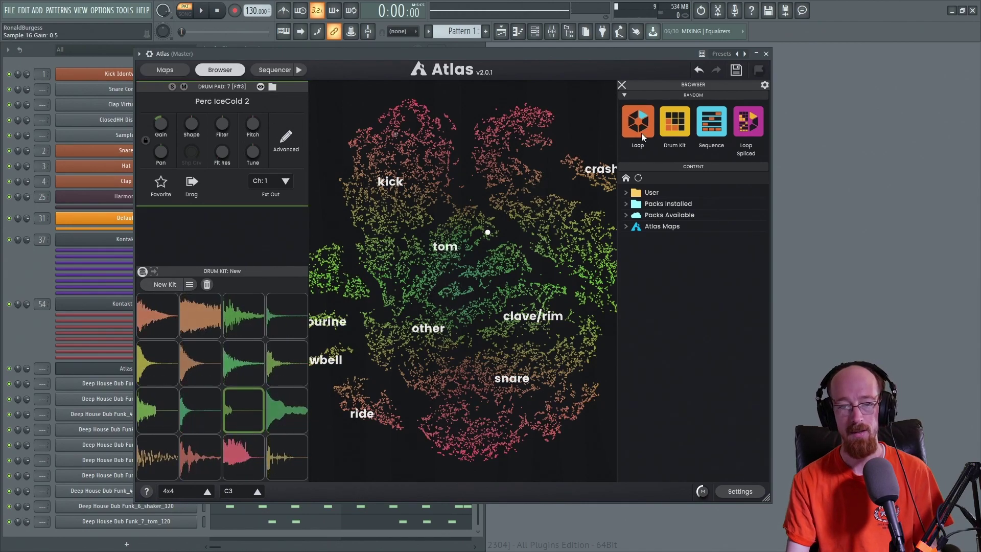
pyautogui.click(621, 84)
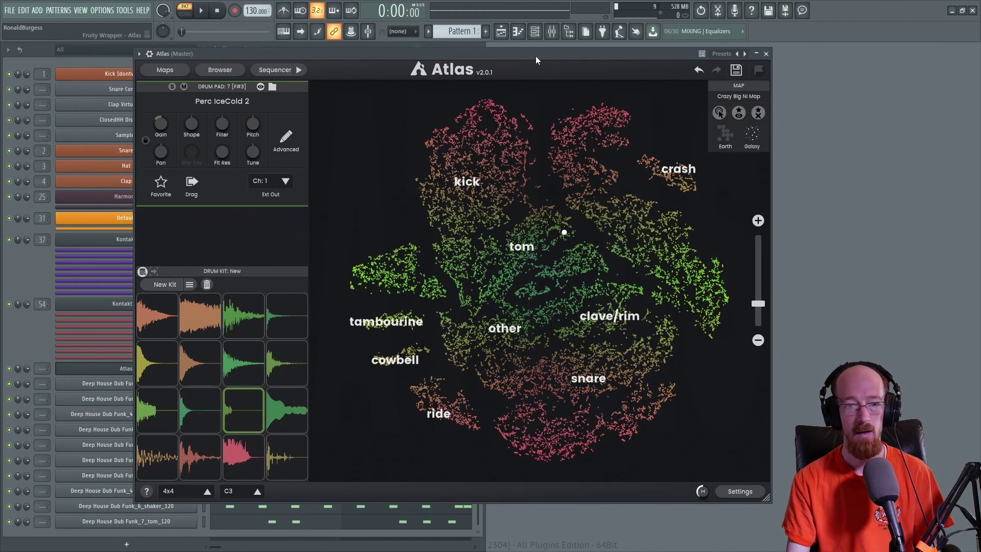
# Step: Reposition and enlarge the plugin window, glancing at the saved maps in between
pyautogui.moveTo(536, 57); pyautogui.dragTo(503, 58)
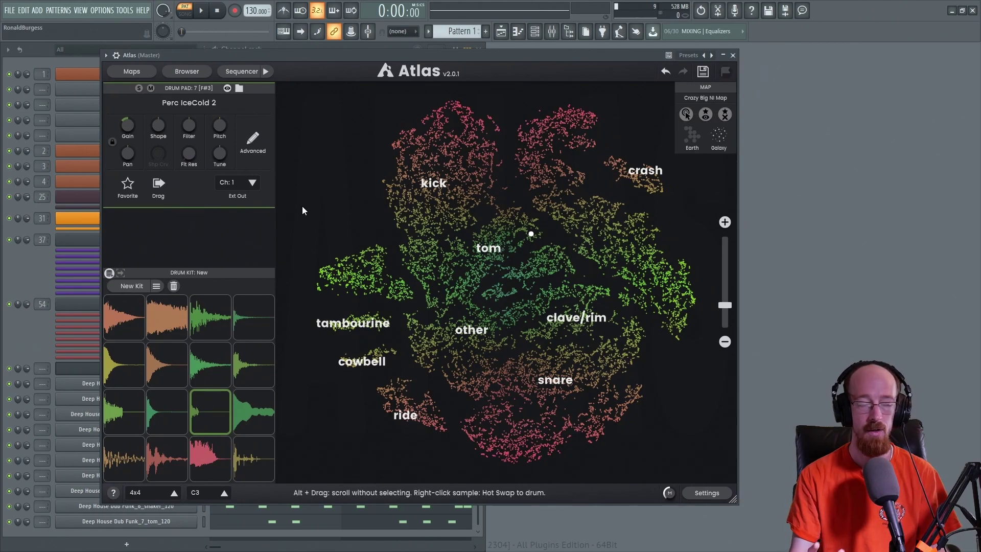
pyautogui.click(134, 72)
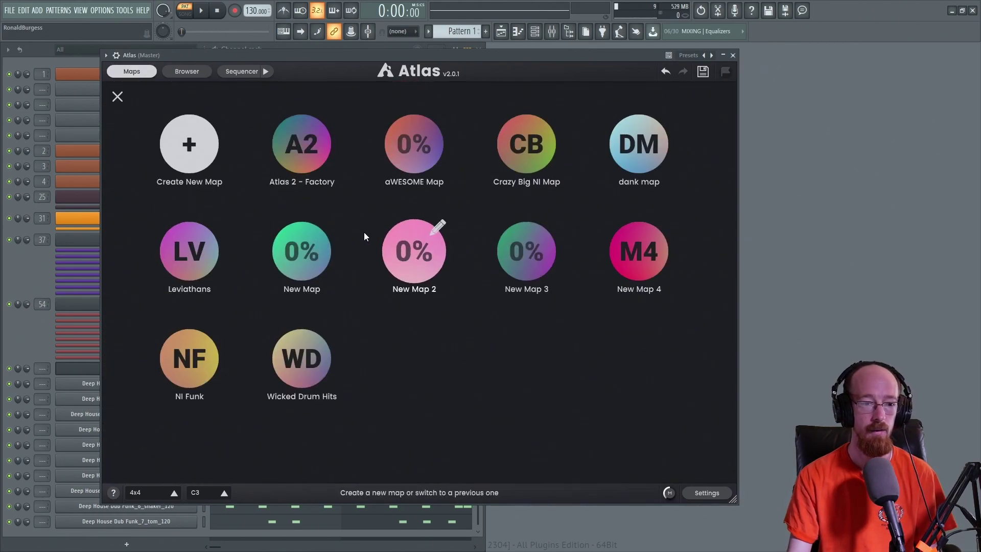
pyautogui.click(138, 76)
pyautogui.moveTo(734, 497); pyautogui.dragTo(698, 474)
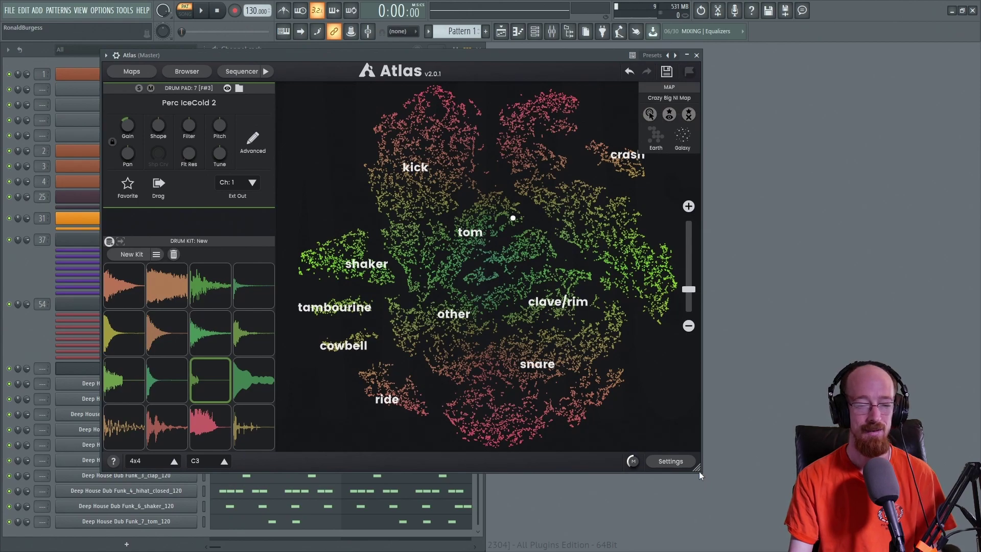
pyautogui.moveTo(697, 472); pyautogui.dragTo(808, 512)
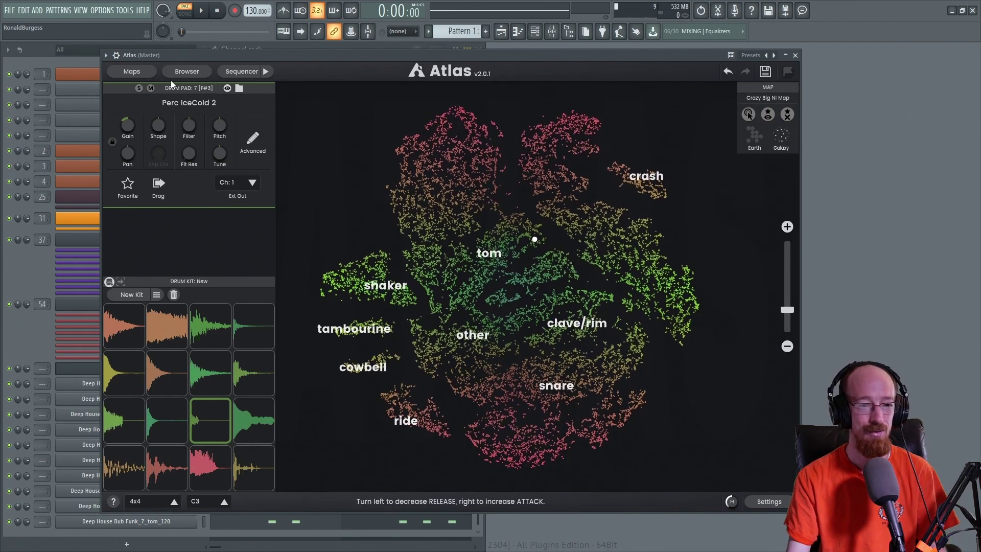
# Step: Switch to the Atlas 2 - Factory map, glance at the list of saved maps and return to the map
pyautogui.click(128, 74)
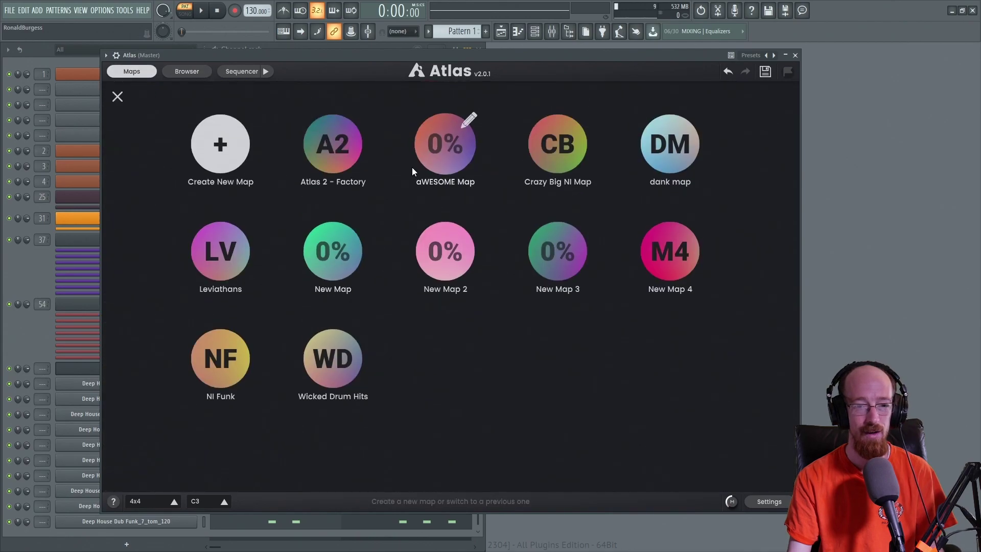
pyautogui.click(331, 151)
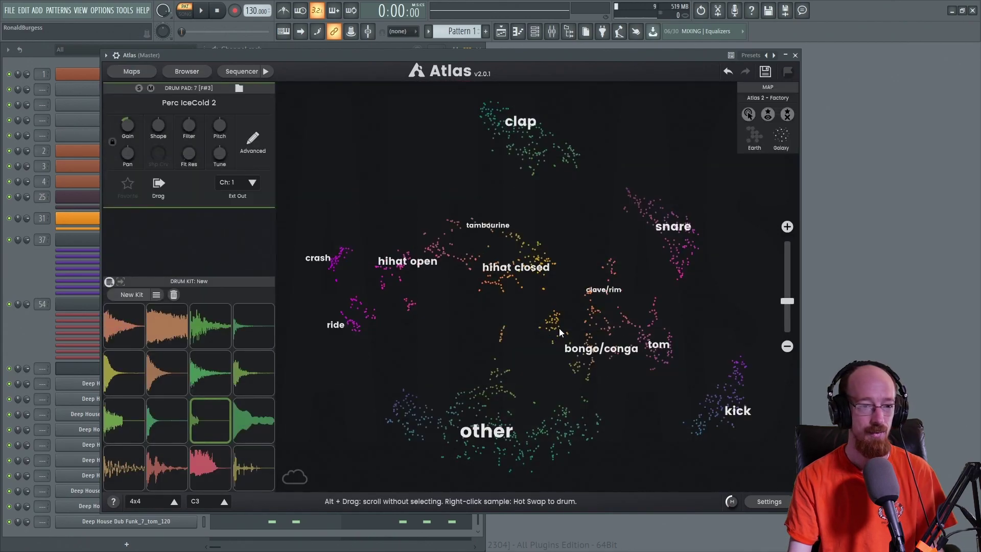
pyautogui.click(136, 76)
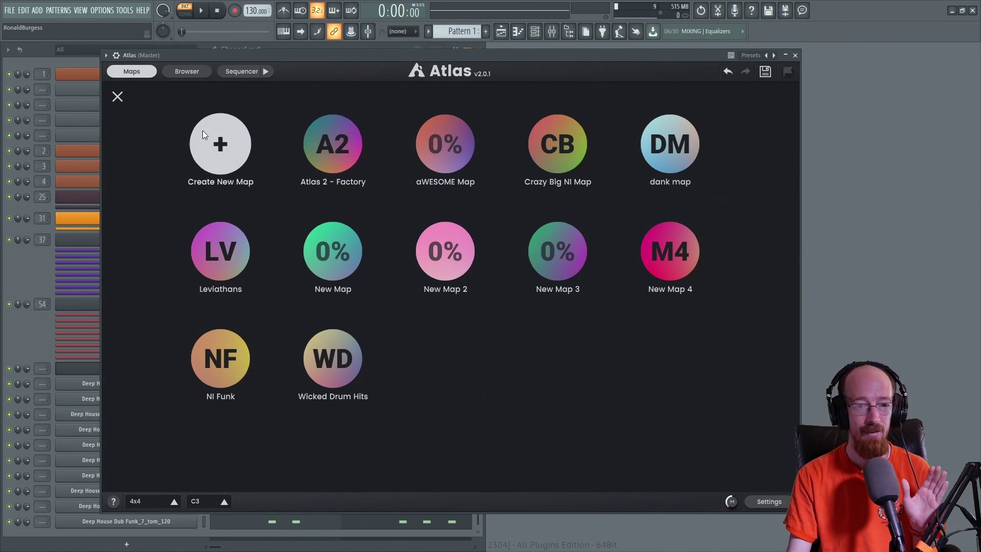
pyautogui.click(131, 72)
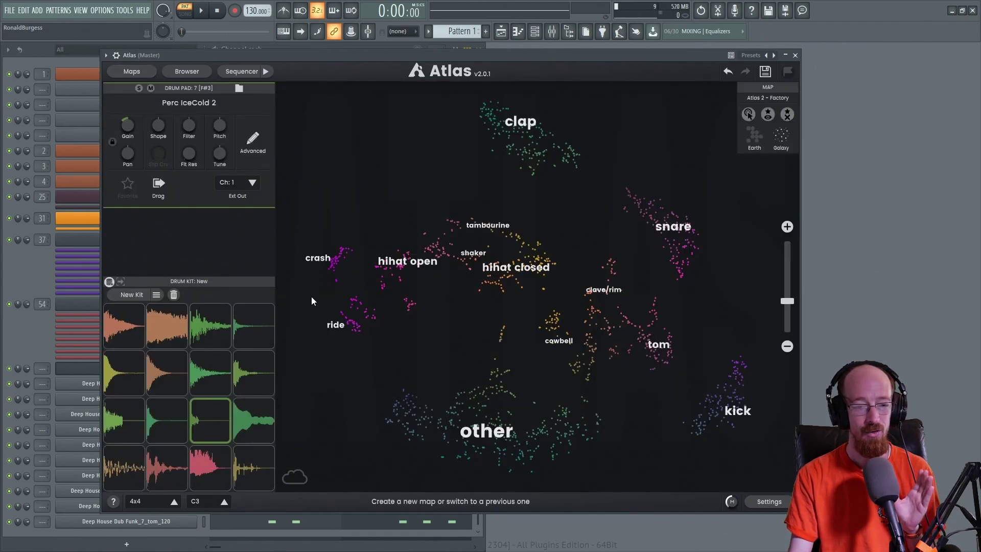
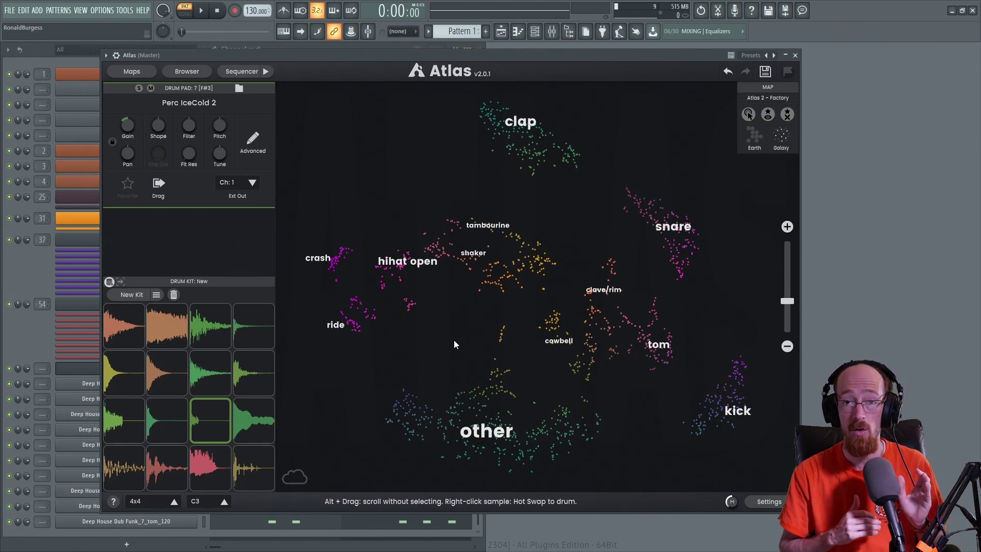
# Step: Look through the Project Files sample folders in the FL Studio browser, then hide the browser and mixer
pyautogui.click(552, 31)
pyautogui.click(569, 33)
pyautogui.scroll(3, 77, 230)
pyautogui.click(31, 254)
pyautogui.scroll(6, 102, 454)
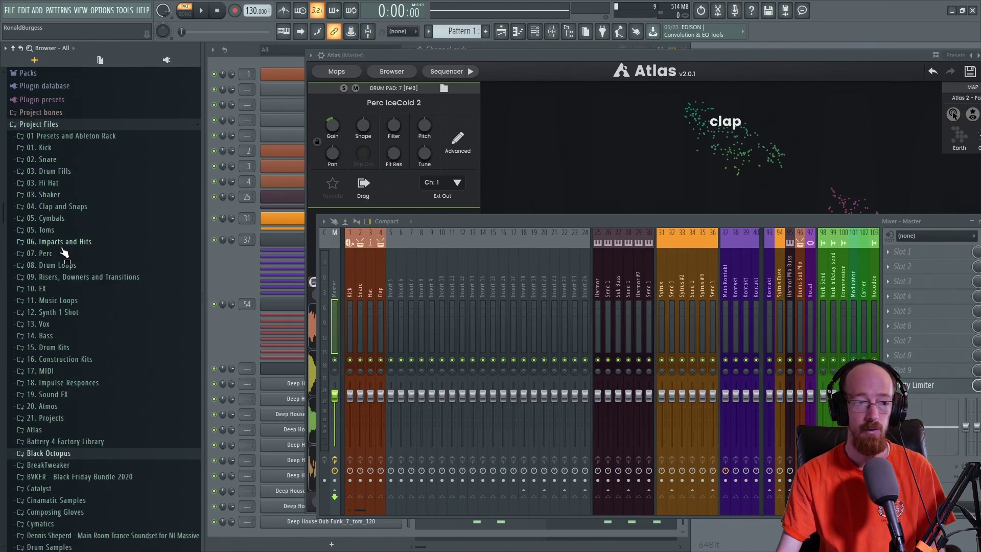
pyautogui.click(571, 33)
pyautogui.press('F9')
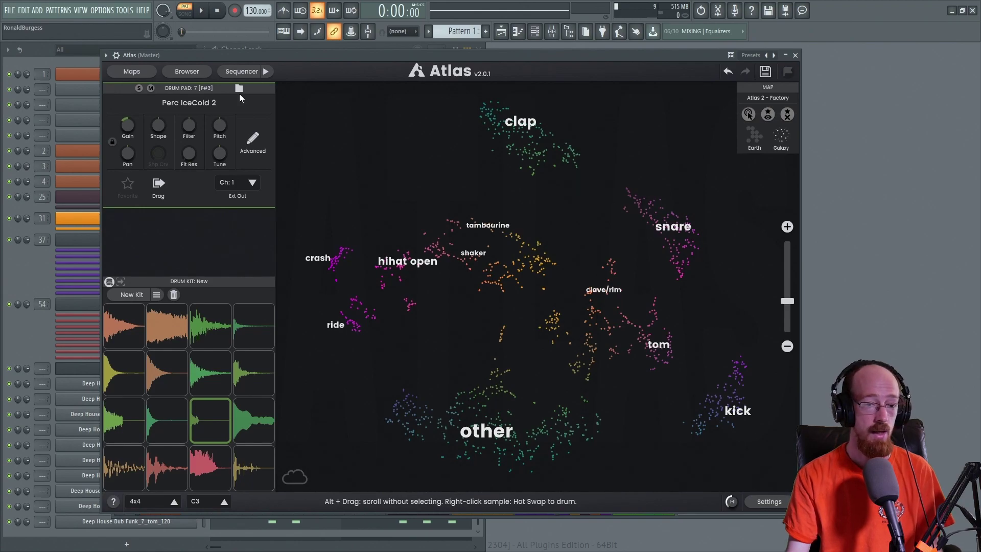
# Step: Glance at the plugin's sequencer and the channel rack, then return to the plugin window
pyautogui.click(247, 70)
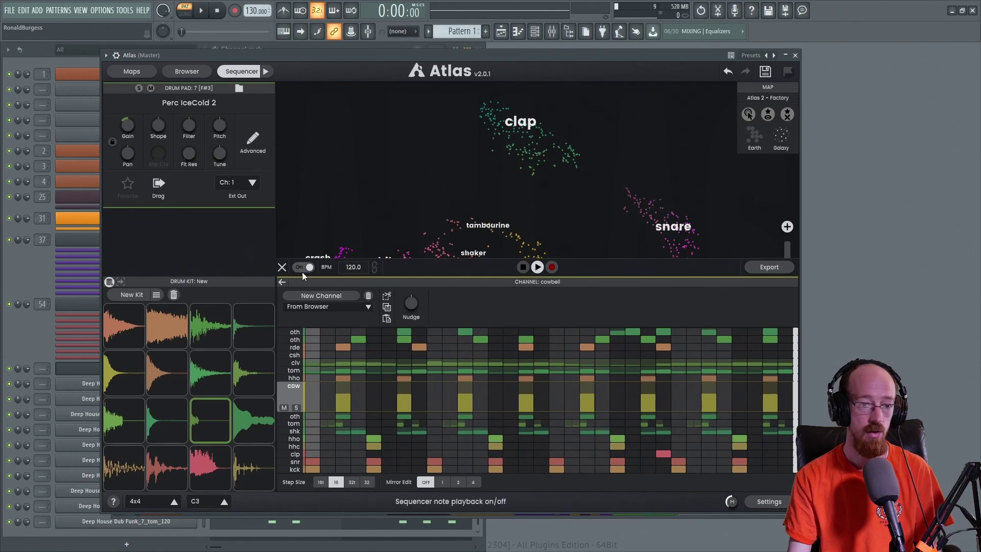
pyautogui.click(243, 72)
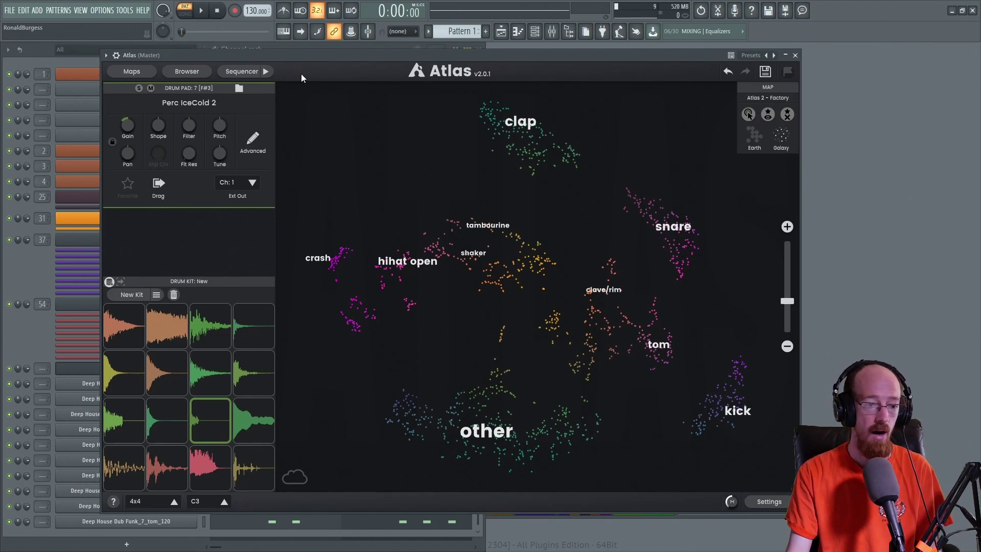
pyautogui.click(25, 284)
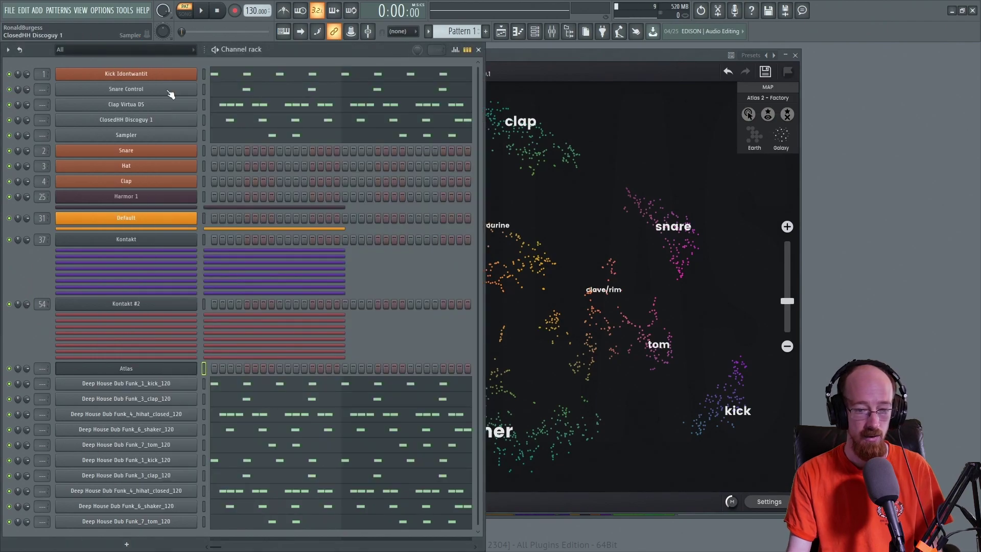
pyautogui.click(593, 128)
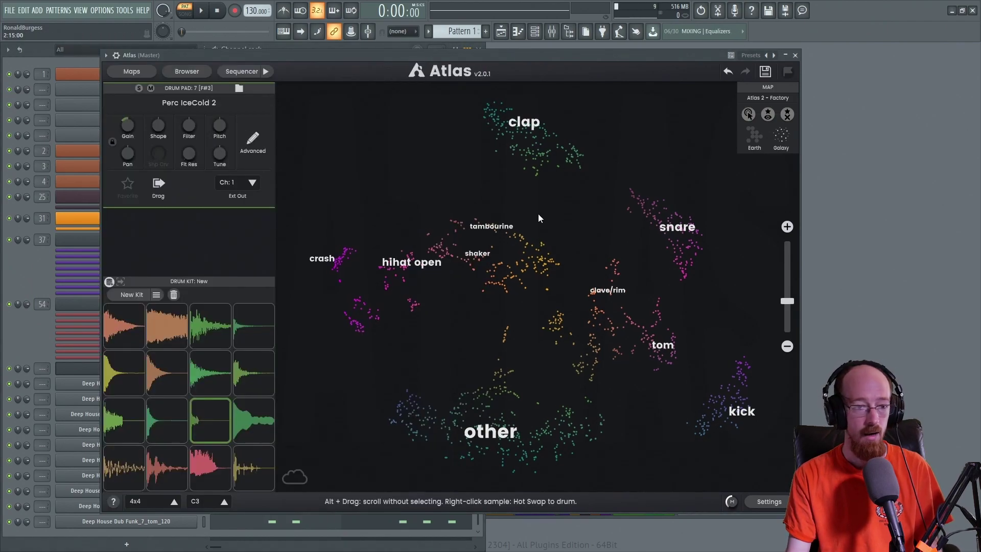
# Step: Check the sequence's MIDI export options and close them without rendering
pyautogui.click(244, 72)
pyautogui.click(761, 267)
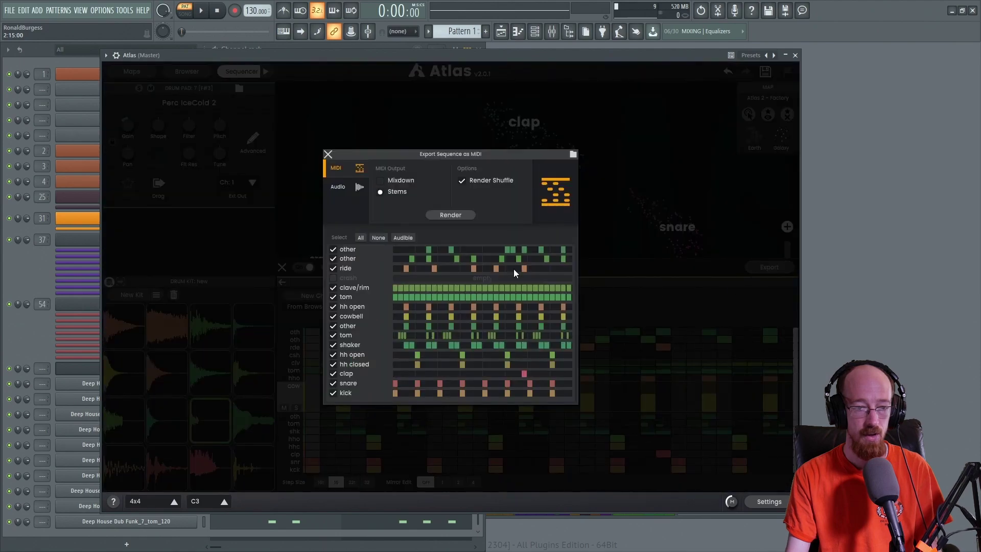
pyautogui.click(328, 154)
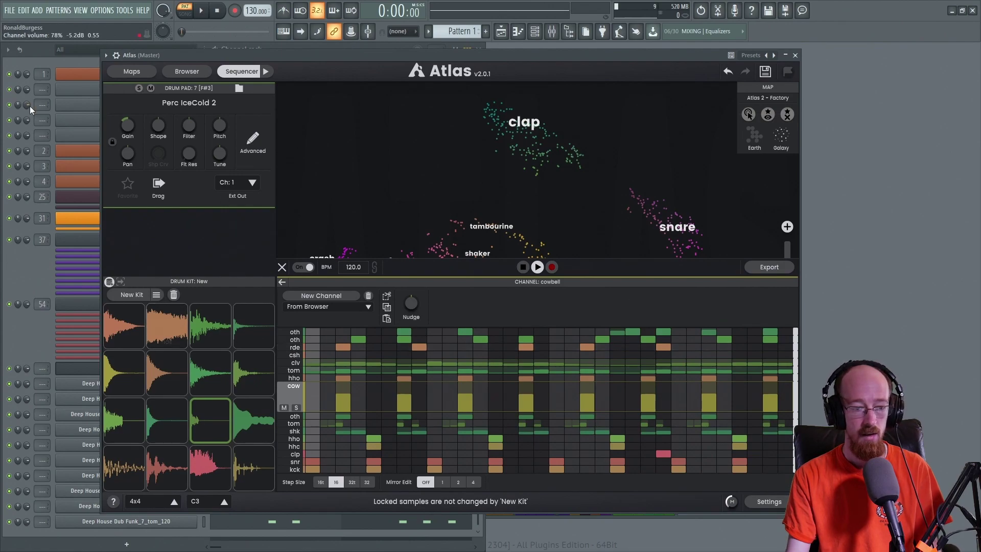
# Step: Expand the clave/rim channel in the sequencer to inspect its velocities, then return to the whole sequence
pyautogui.click(285, 362)
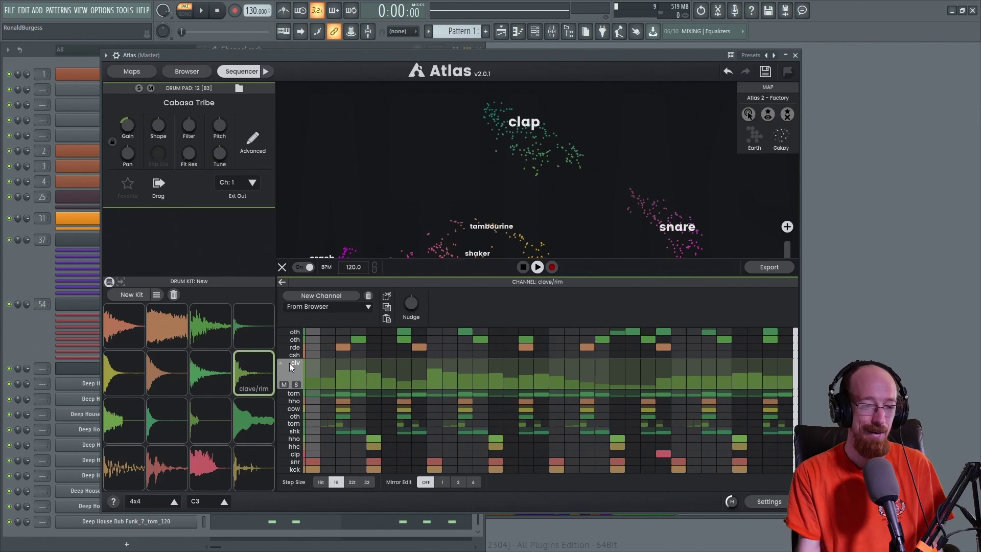
pyautogui.click(296, 364)
pyautogui.click(291, 369)
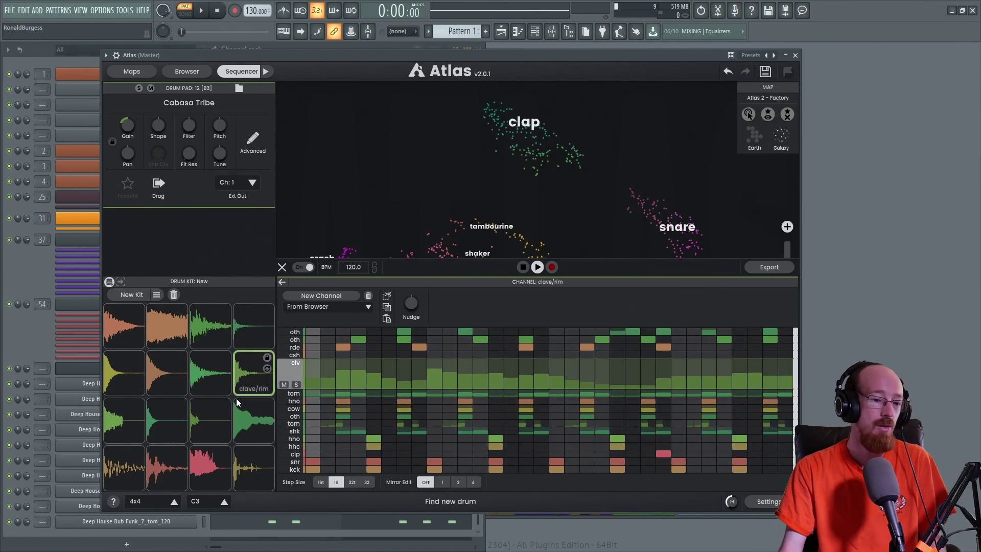
pyautogui.click(288, 368)
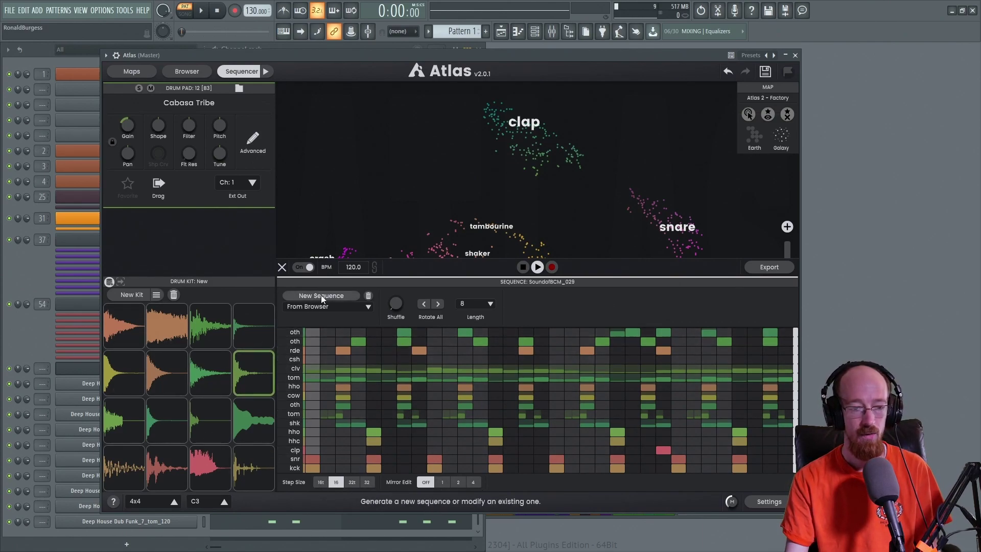
# Step: Clear the sequence and, mirroring every 2 beats, add kicks on steps 2, 5 and 8 and a clap on step 6
pyautogui.click(368, 295)
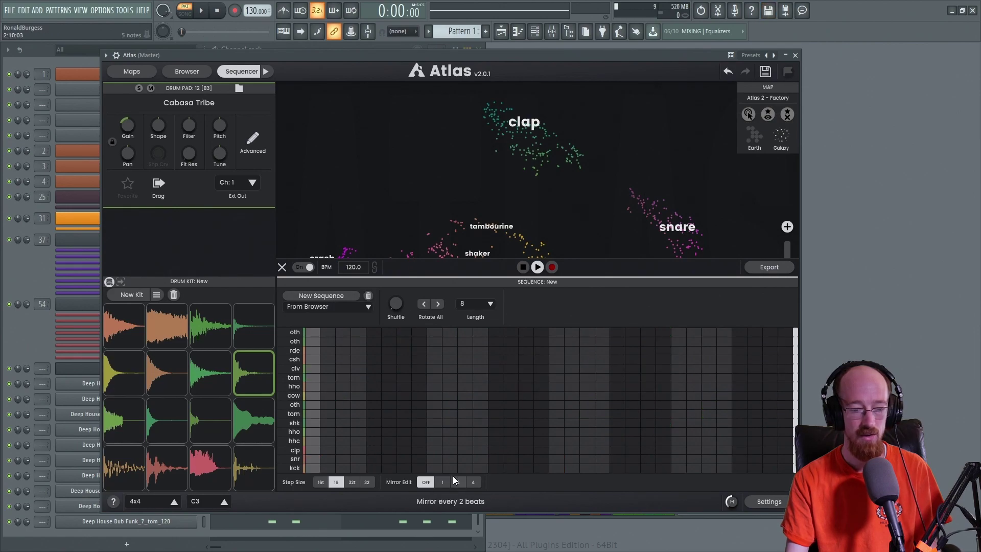
pyautogui.click(327, 468)
pyautogui.click(374, 468)
pyautogui.click(420, 468)
pyautogui.click(388, 450)
# Step: Fill the first beat of the closed hi-hat channel with rising velocities, trying the step sizes and finishing at 32
pyautogui.click(283, 445)
pyautogui.click(330, 434)
pyautogui.click(320, 482)
pyautogui.click(336, 482)
pyautogui.click(351, 482)
pyautogui.click(367, 483)
pyautogui.moveTo(333, 437); pyautogui.dragTo(364, 416)
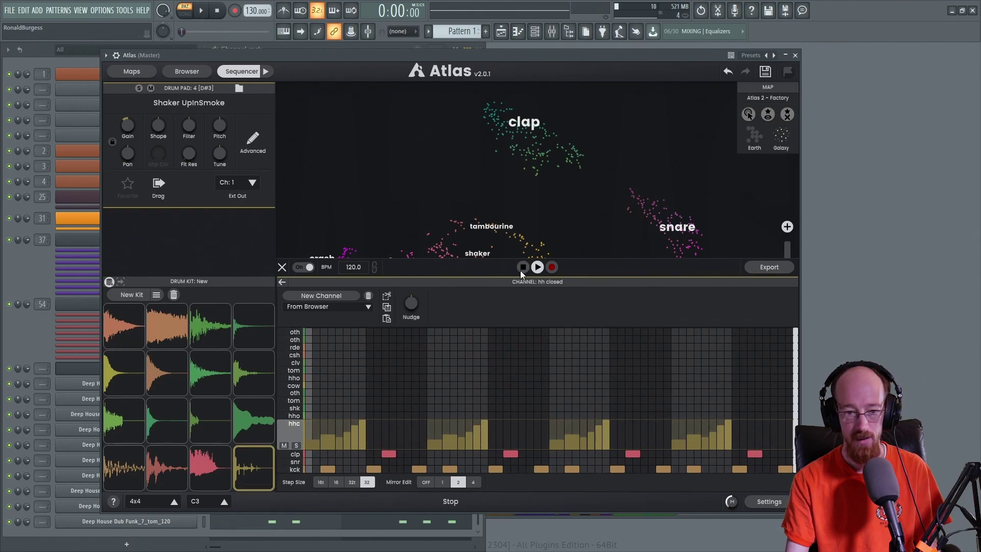
# Step: Play and pause the sequence, then remove the closed hi-hat hits on the third step using a step size of 16
pyautogui.click(536, 270)
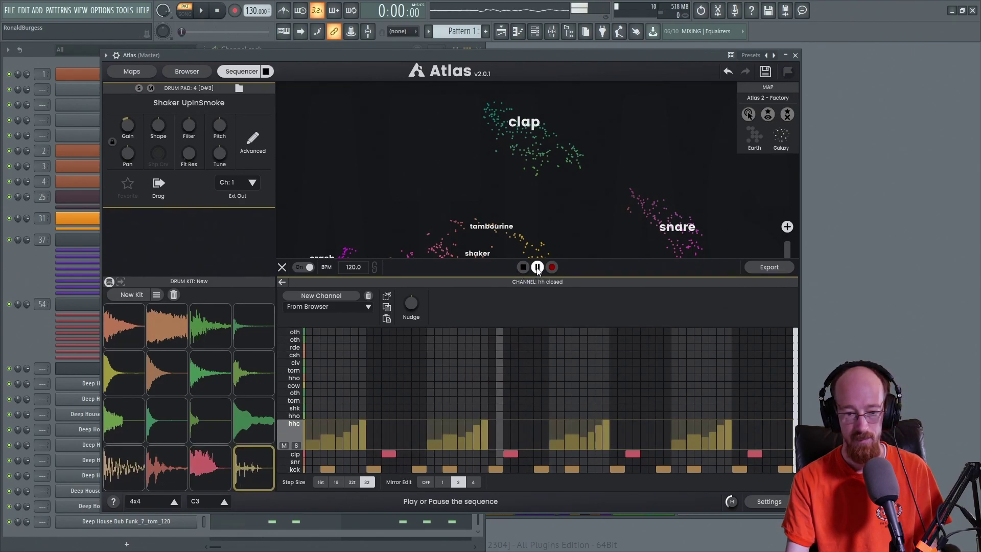
pyautogui.click(538, 268)
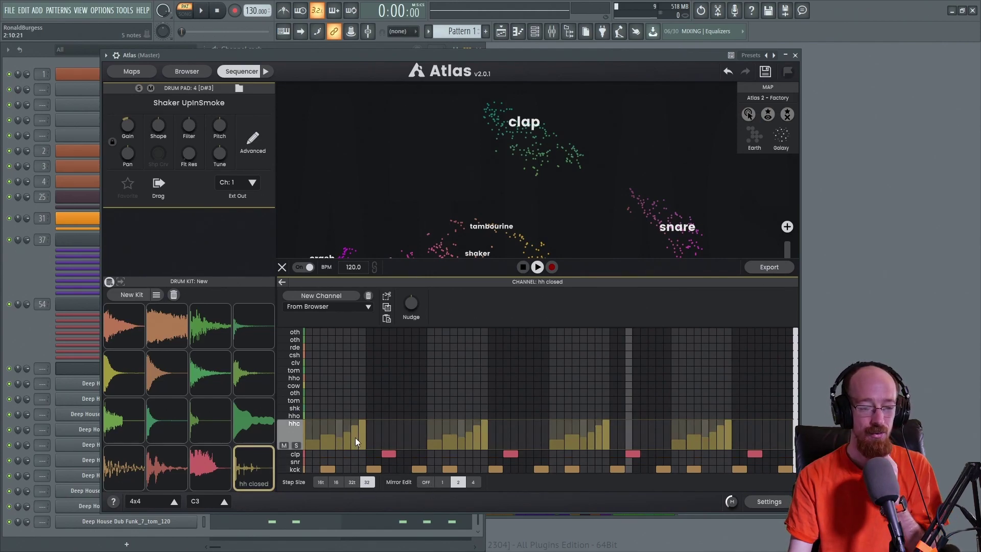
pyautogui.click(334, 482)
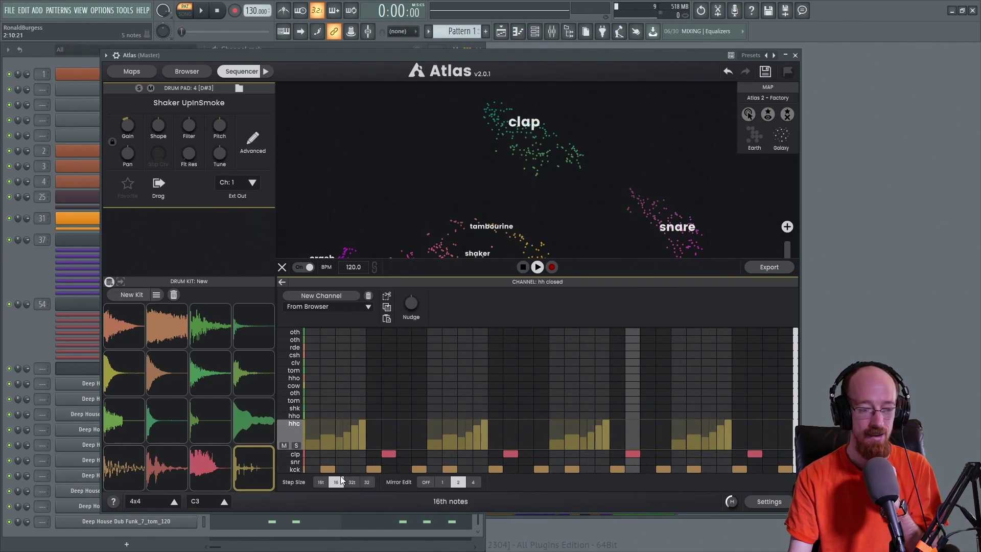
pyautogui.click(343, 440)
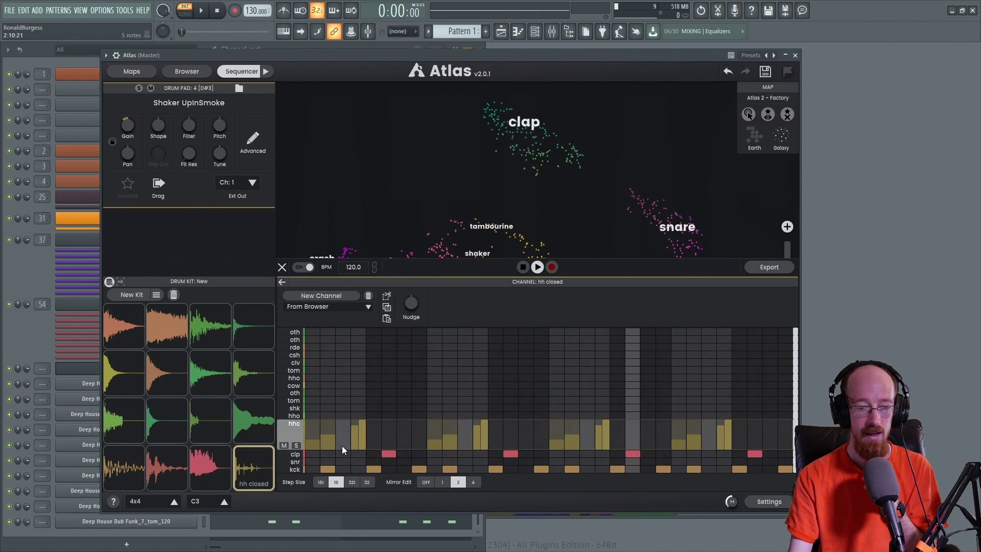
# Step: Fill the empty third step of the closed hi-hat channel with hits that continue the rising velocities
pyautogui.moveTo(342, 445); pyautogui.dragTo(341, 426)
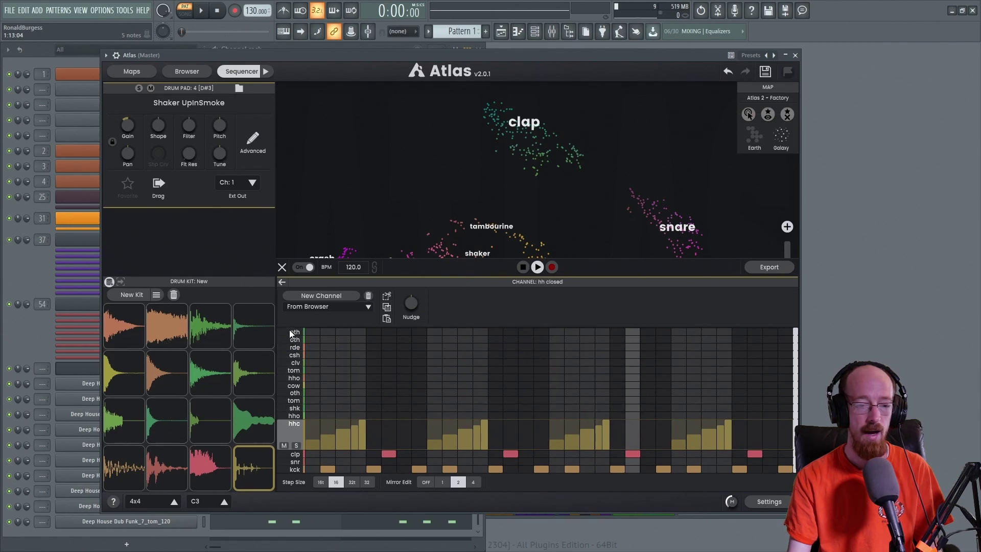
# Step: Generate a new drum kit in the Launchpad Ableton layout, and set the kit layout back to 4x4
pyautogui.click(144, 499)
pyautogui.click(138, 485)
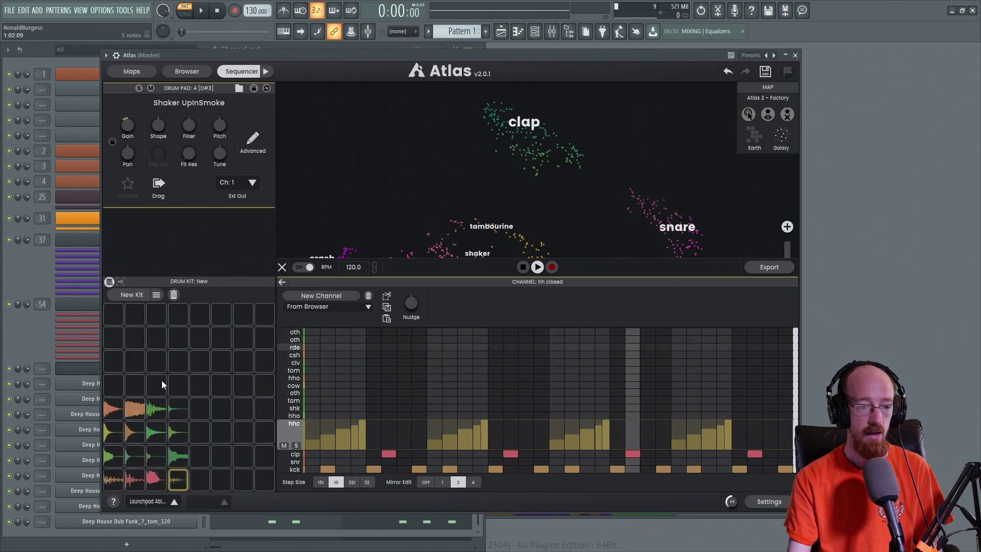
pyautogui.click(138, 297)
pyautogui.click(146, 501)
pyautogui.click(148, 490)
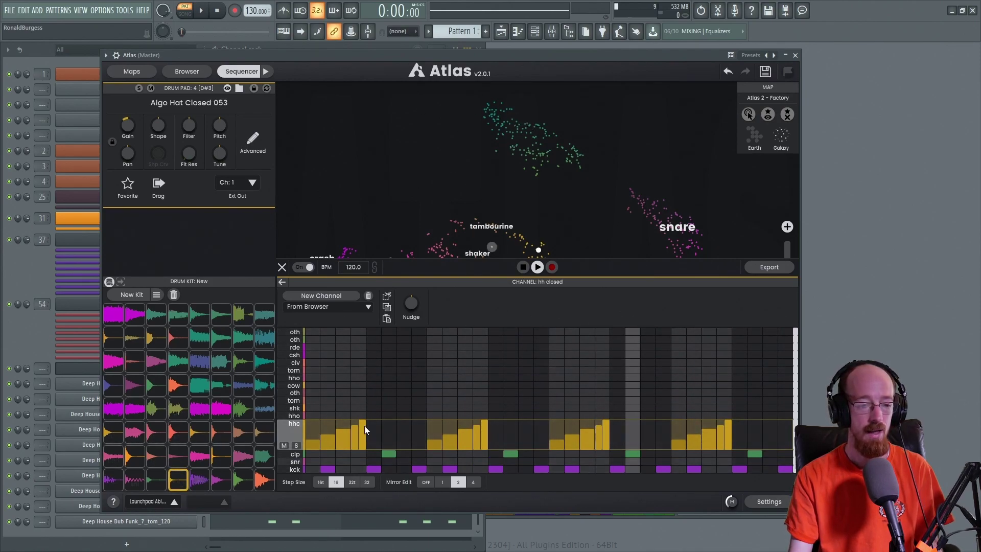
pyautogui.click(163, 507)
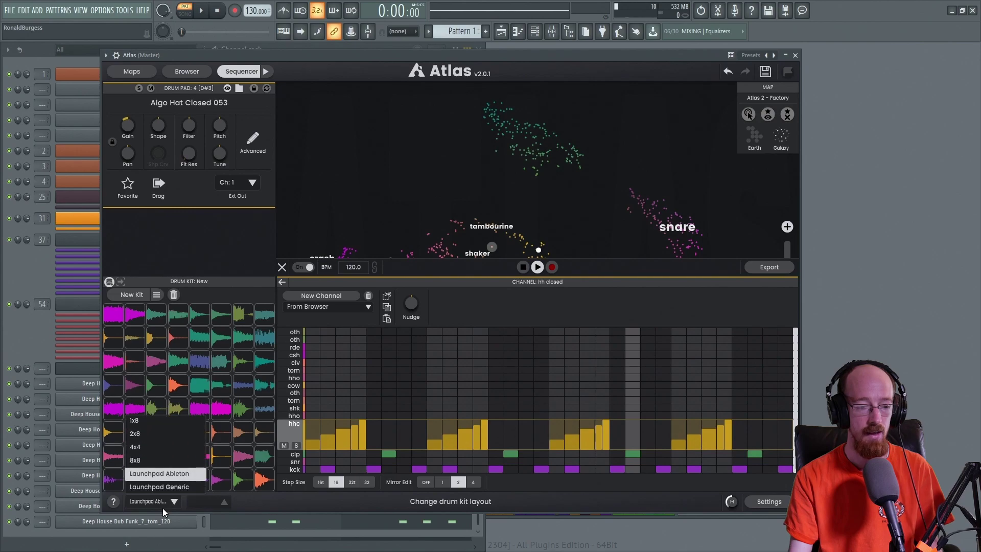
pyautogui.click(161, 452)
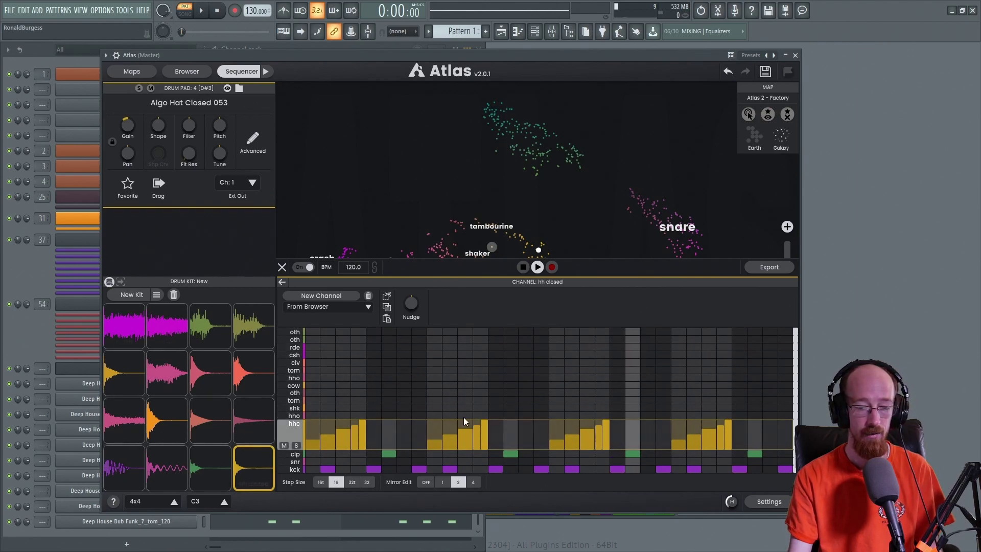
# Step: Reposition the Atlas window and inspect the variation settings in the closed hi-hat pad's advanced sample controls, closing them when done
pyautogui.moveTo(529, 59); pyautogui.dragTo(487, 70)
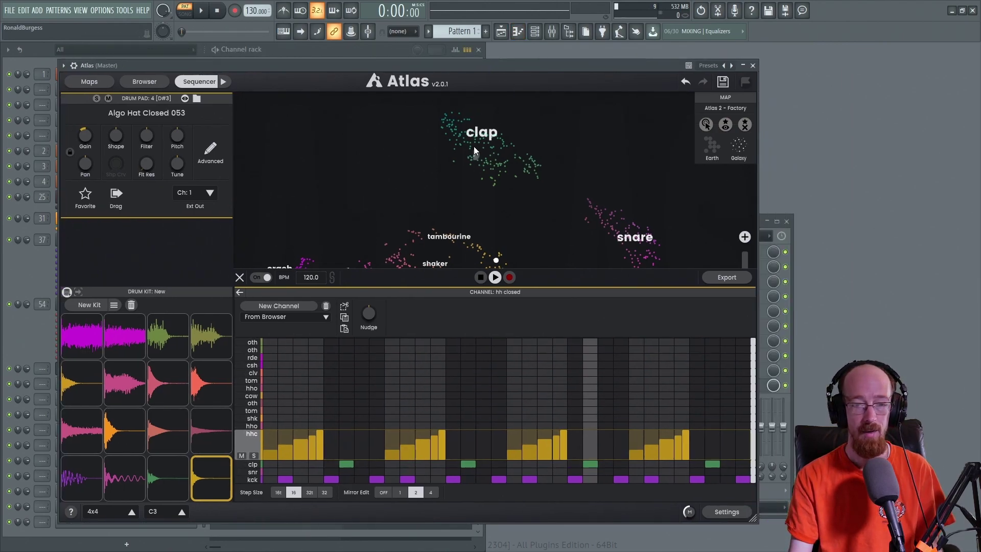
pyautogui.click(210, 153)
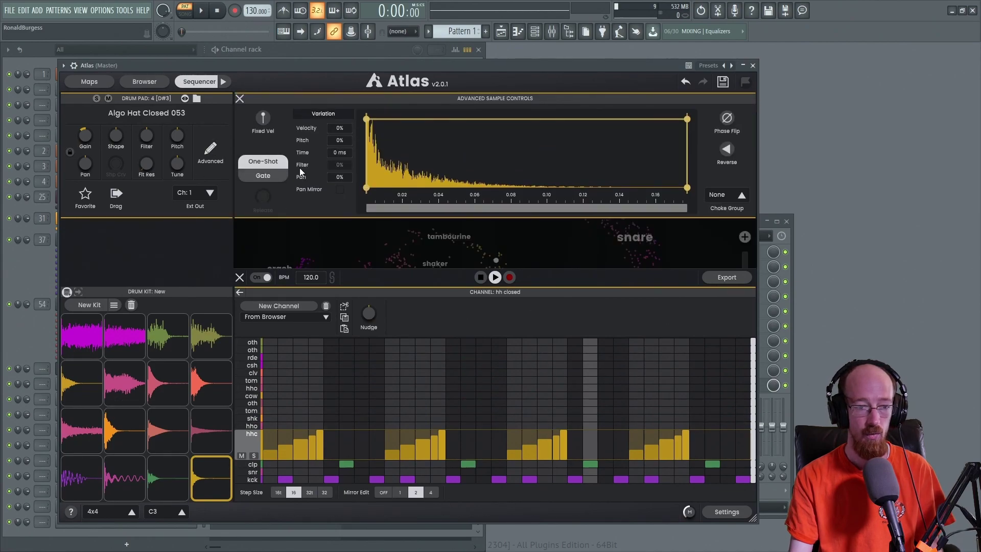
pyautogui.moveTo(341, 131); pyautogui.dragTo(341, 152)
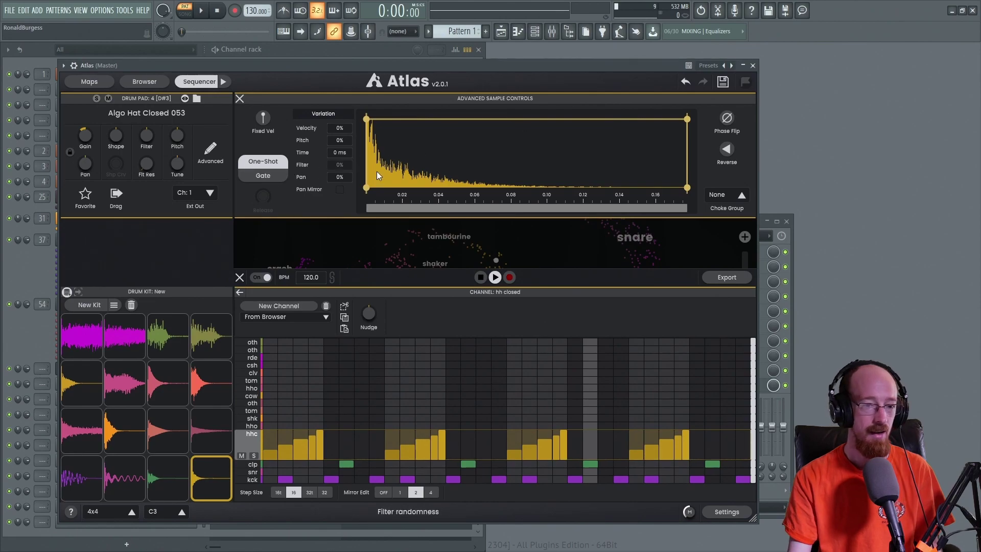
pyautogui.click(240, 98)
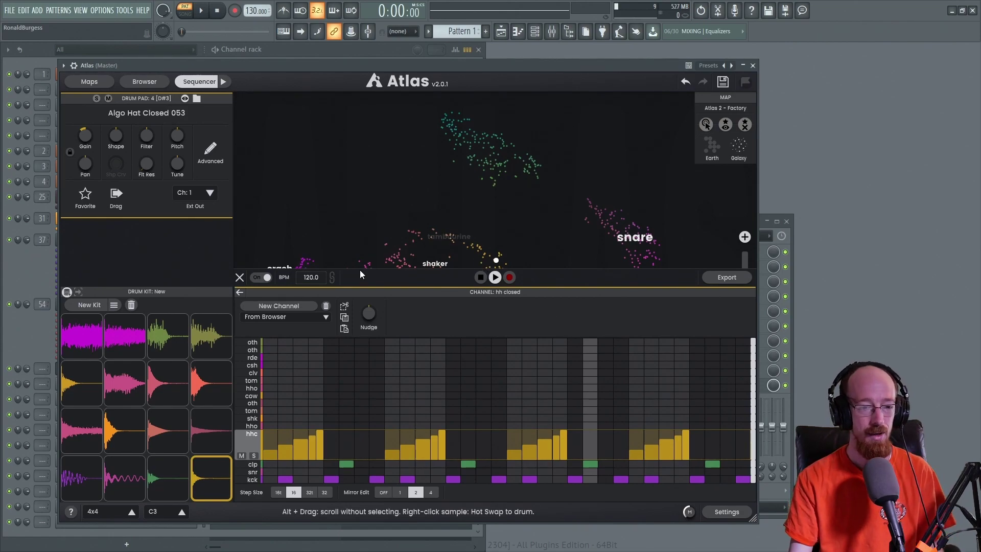
# Step: Leave the closed hi-hat channel and hide the sequencer to show the full sample map, and reposition the Atlas window
pyautogui.click(241, 292)
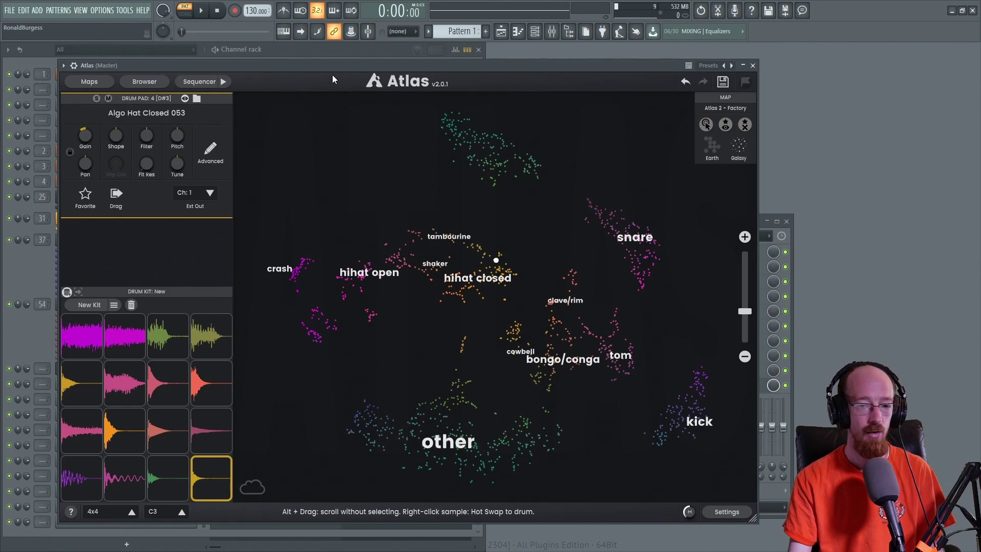
pyautogui.moveTo(327, 66); pyautogui.dragTo(364, 61)
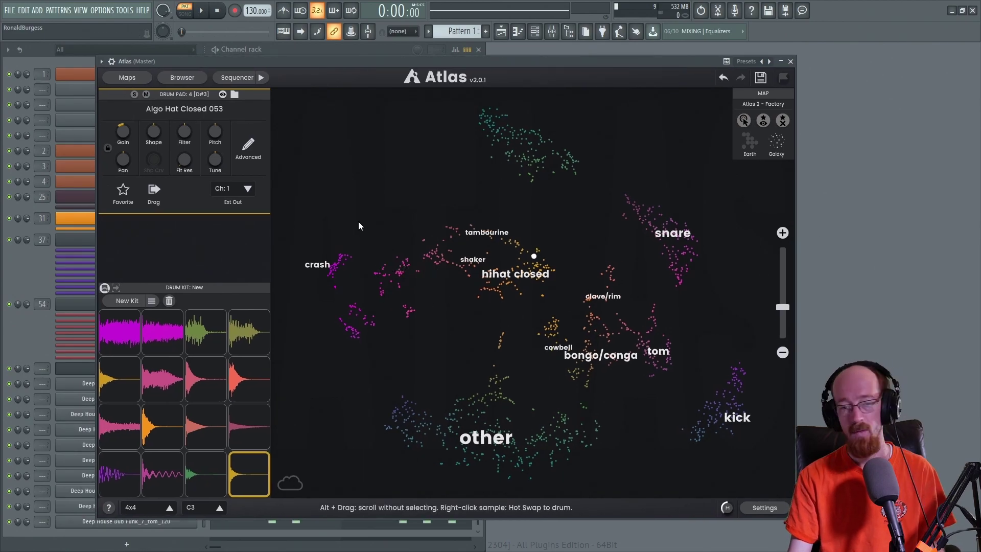
pyautogui.scroll(-5, 407, 191)
pyautogui.scroll(6, 409, 199)
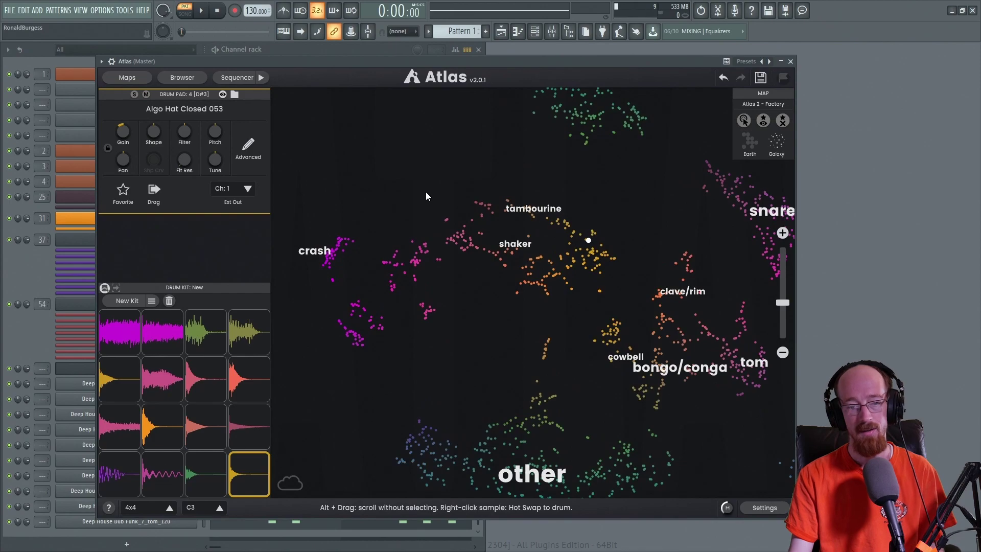
pyautogui.scroll(-2, 433, 193)
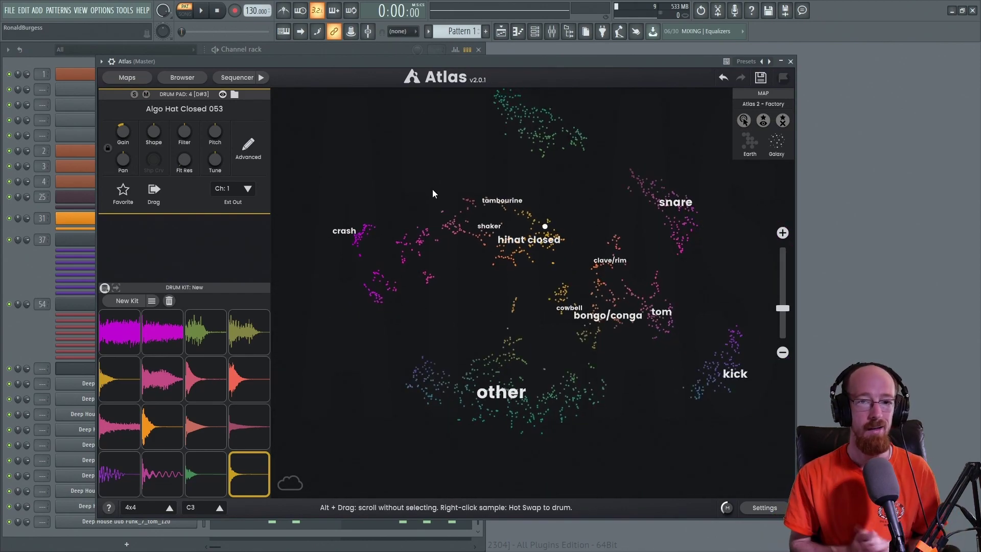